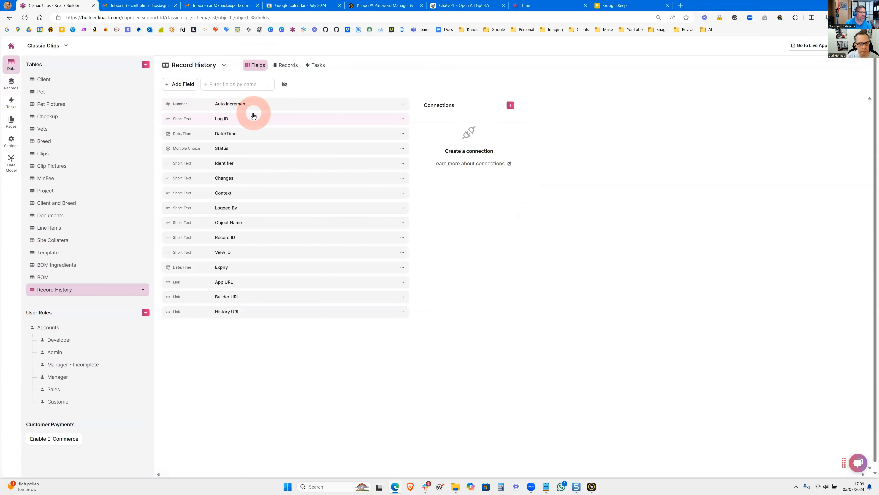
# Convert the Auto Increment field from Number to the Auto Increment field type.
pyautogui.click(196, 106)
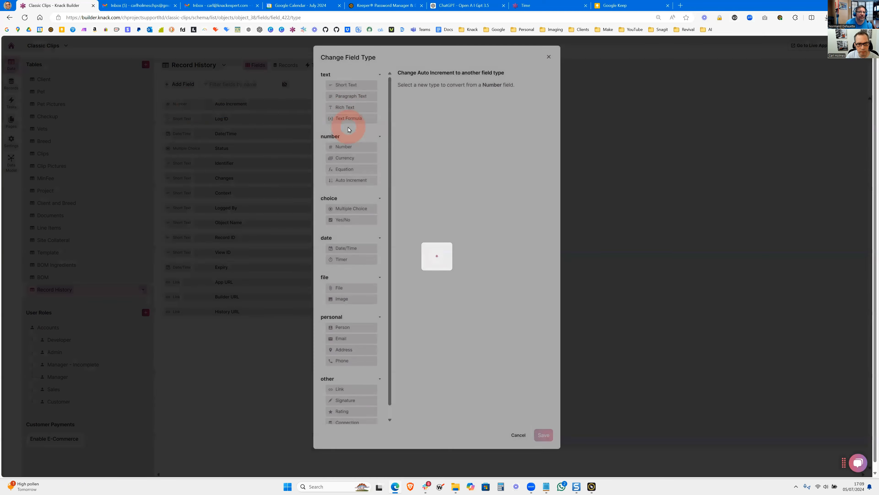
pyautogui.click(372, 337)
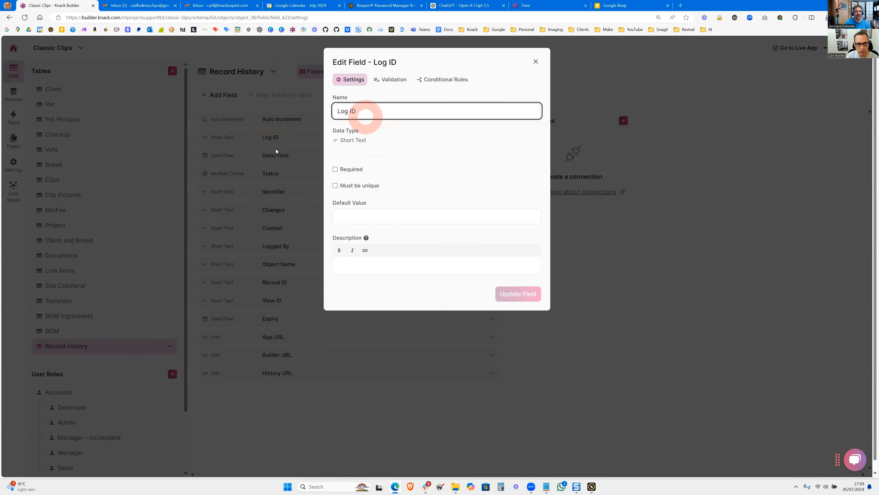
# Change the Log ID field's type to Text Formula, accepting the incompatibility warning, and save the change.
pyautogui.click(192, 134)
pyautogui.click(212, 137)
pyautogui.click(326, 136)
pyautogui.click(502, 179)
pyautogui.click(541, 171)
pyautogui.click(567, 425)
pyautogui.click(324, 258)
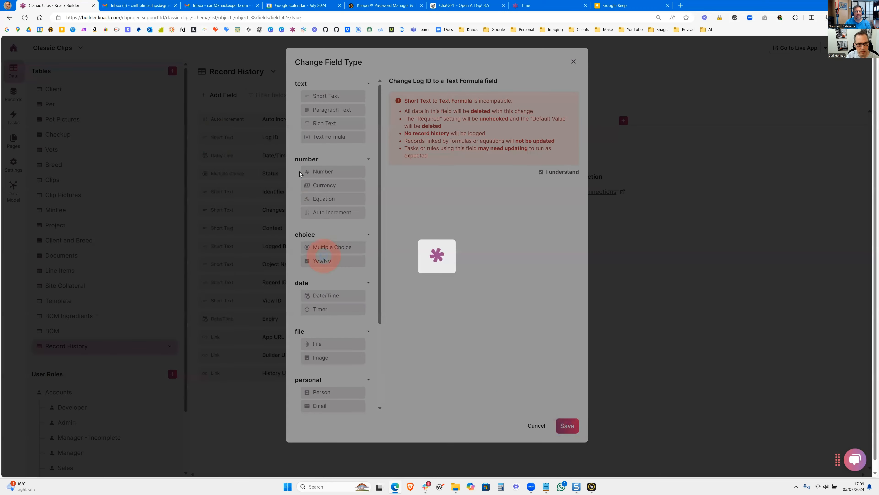
# Set the Log ID field's equation to HIST_{Auto Increment} and update the field.
pyautogui.click(280, 139)
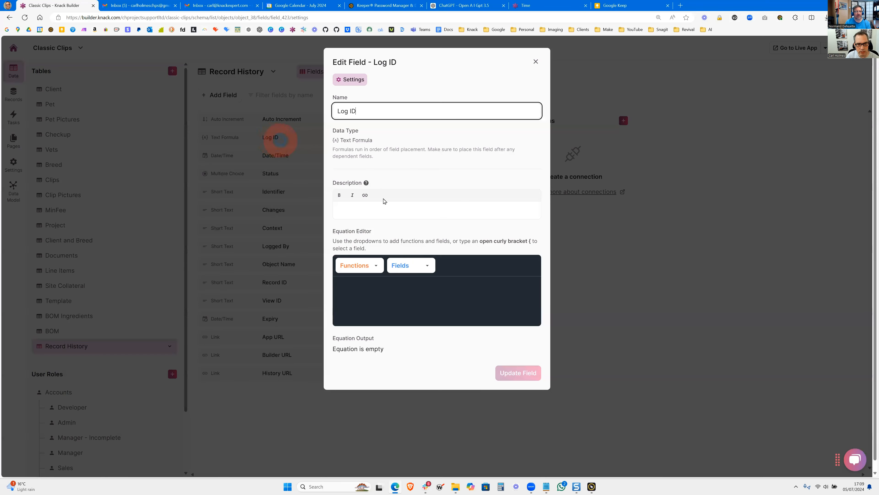
pyautogui.click(394, 291)
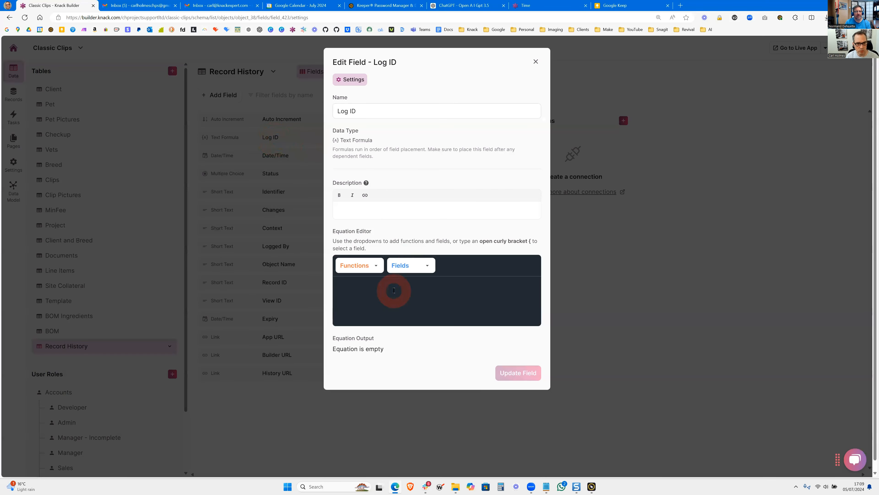
pyautogui.write('Lo')
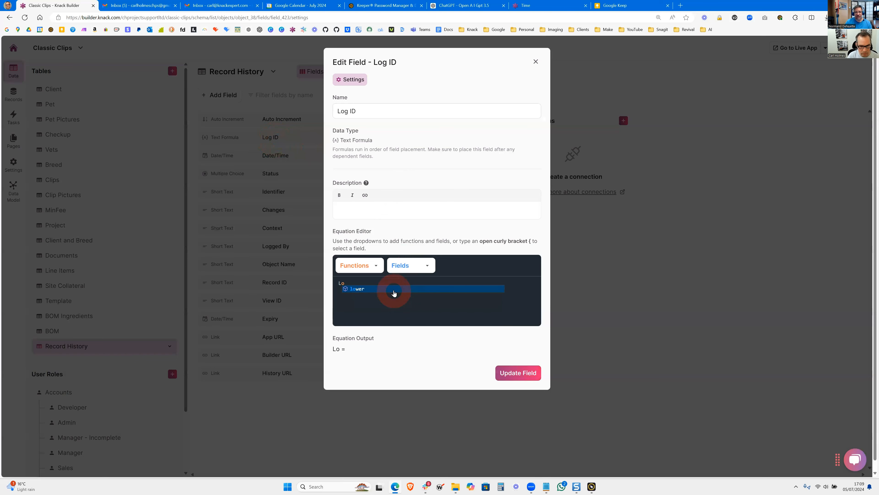
pyautogui.press('BackSpace')
pyautogui.press('BackSpace')
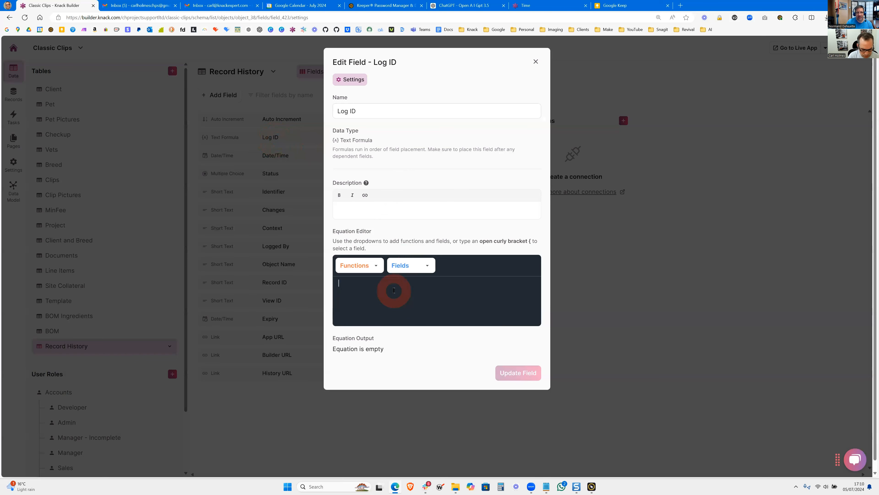
pyautogui.write('HIST')
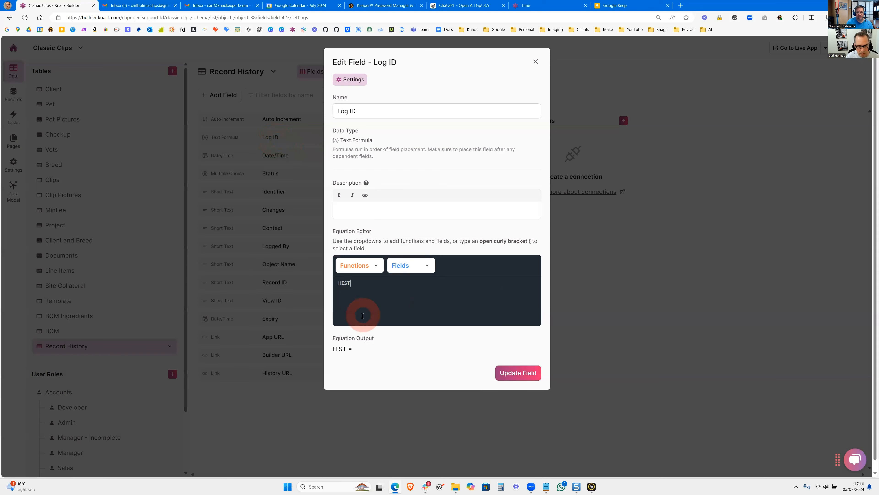
pyautogui.write('_')
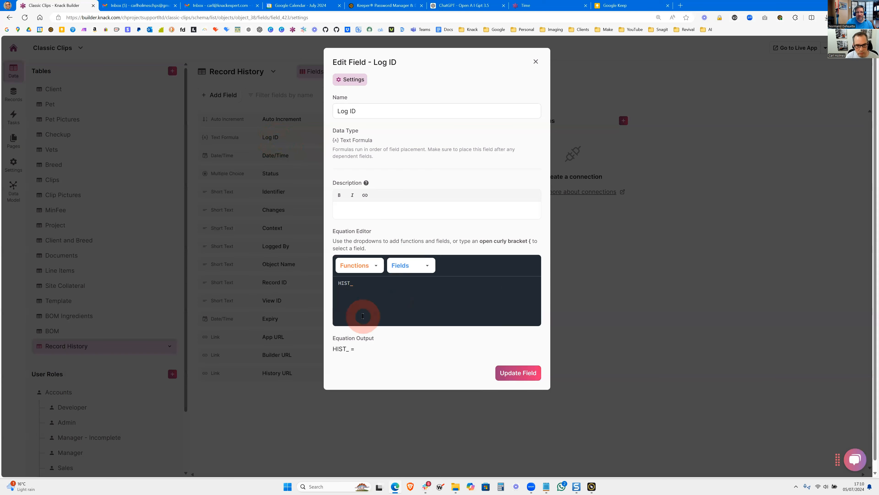
pyautogui.click(412, 266)
pyautogui.click(415, 298)
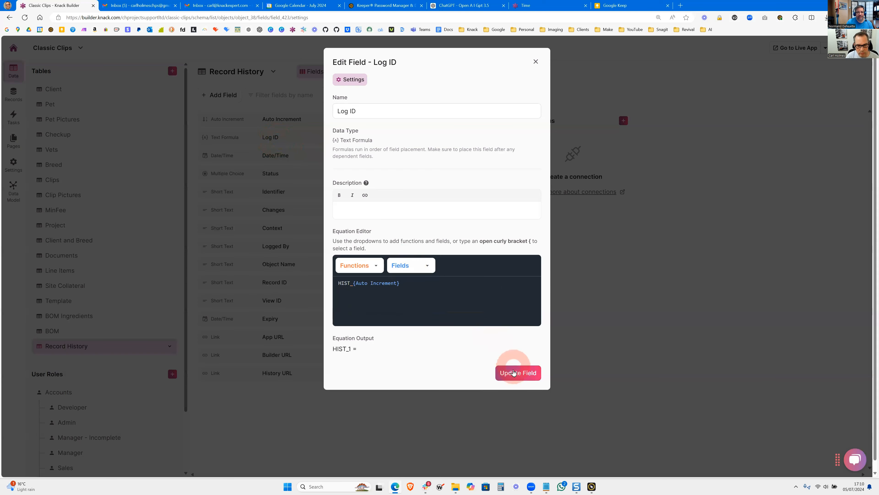
pyautogui.click(504, 368)
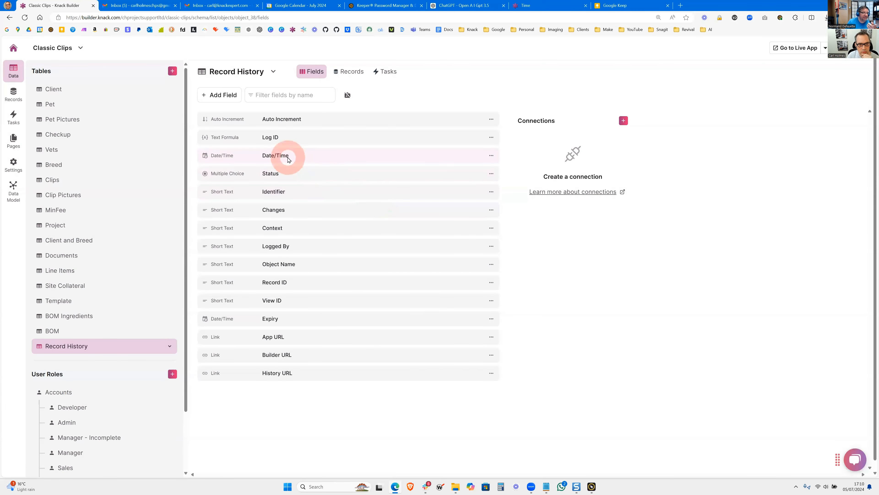
# Review the Date/Time field's format and default settings, leaving them as they are.
pyautogui.click(288, 157)
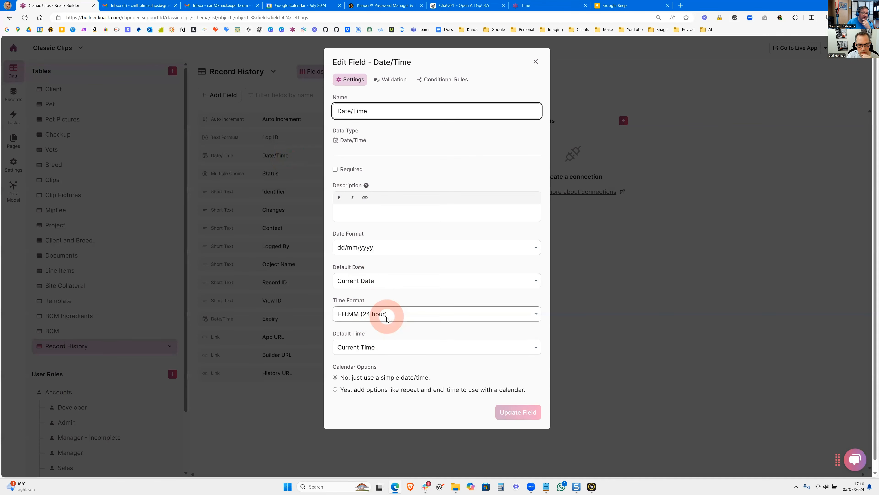
pyautogui.click(638, 367)
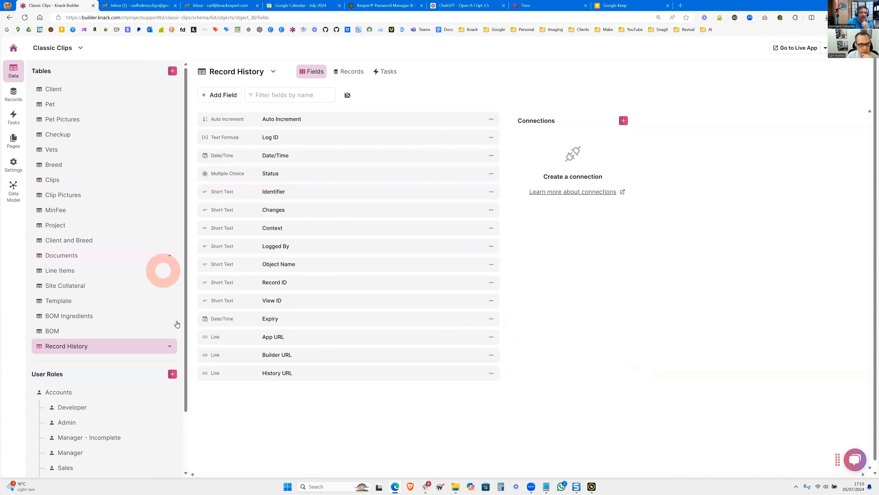
# Set the Record History table's display field to Log ID and sort Auto Increment numerically from high to low.
pyautogui.click(167, 347)
pyautogui.click(154, 359)
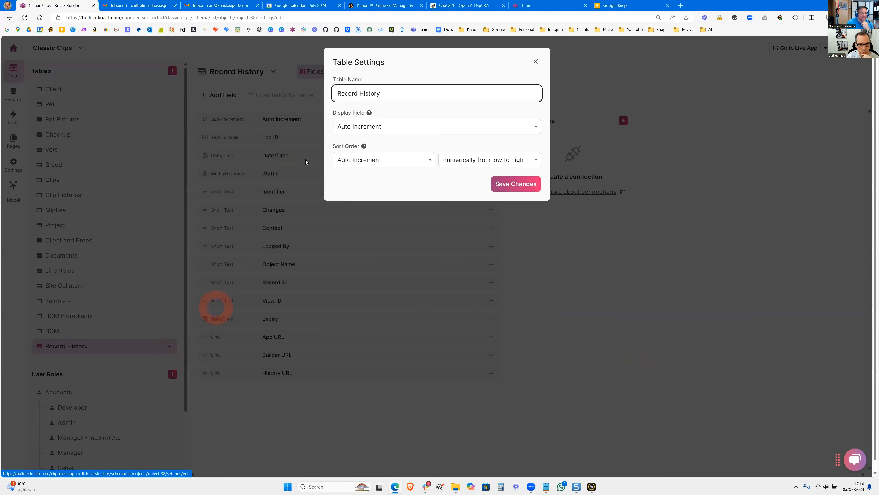
pyautogui.click(388, 129)
pyautogui.click(390, 146)
pyautogui.click(482, 164)
pyautogui.click(491, 179)
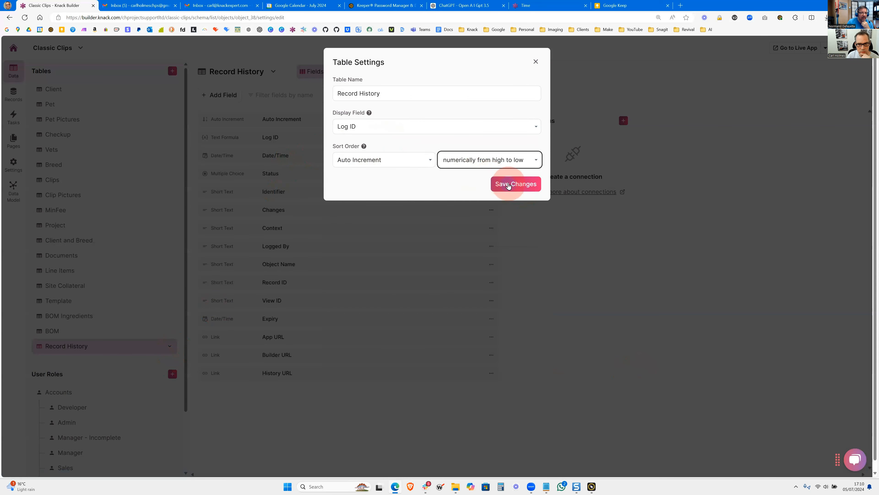
pyautogui.click(504, 184)
# Set the Date/Time field's default time back to Current Time and recheck its date and time settings.
pyautogui.click(268, 164)
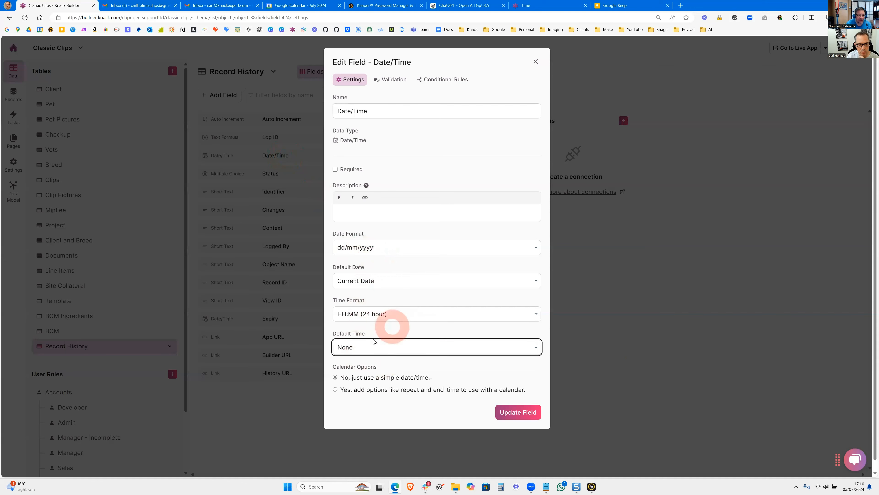
pyautogui.click(386, 347)
pyautogui.click(374, 367)
pyautogui.click(512, 411)
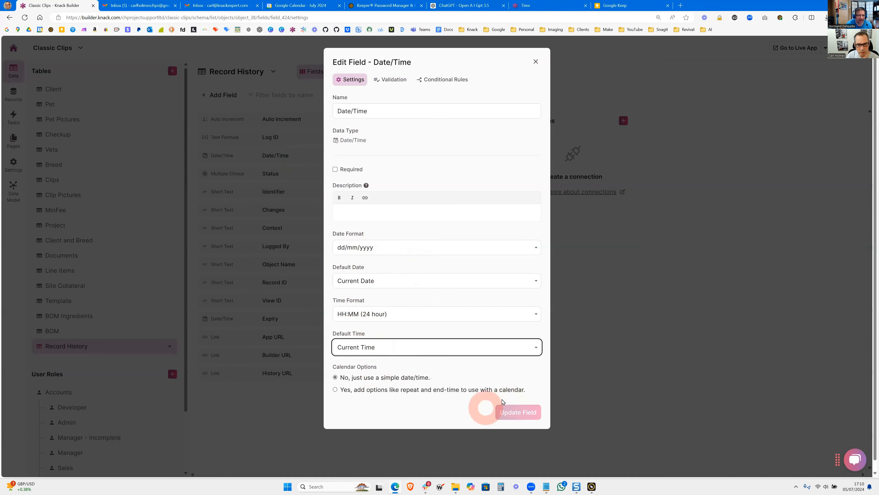
pyautogui.click(294, 156)
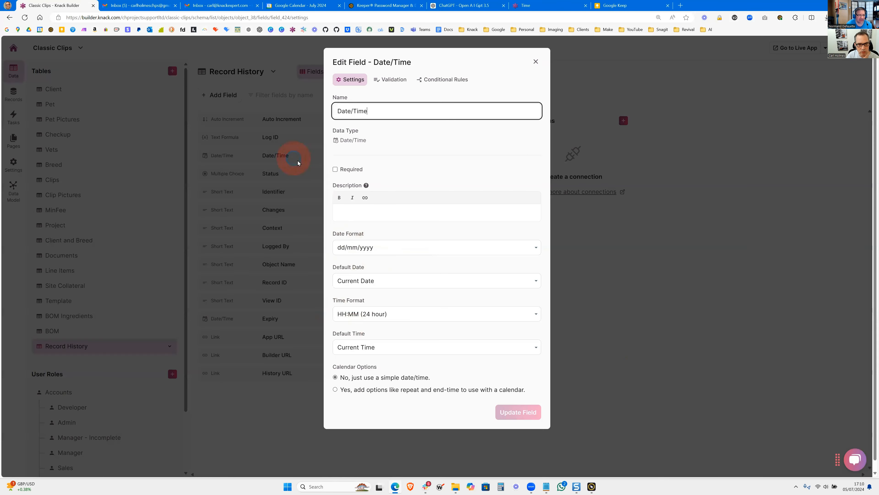
pyautogui.click(344, 248)
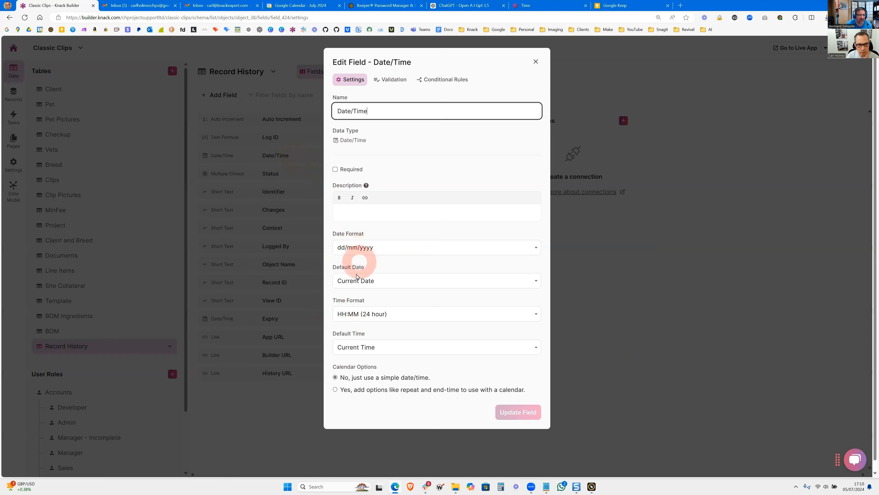
pyautogui.click(593, 317)
# Remove First Choice, Second Choice and Third Choice from the Status field's options.
pyautogui.click(275, 172)
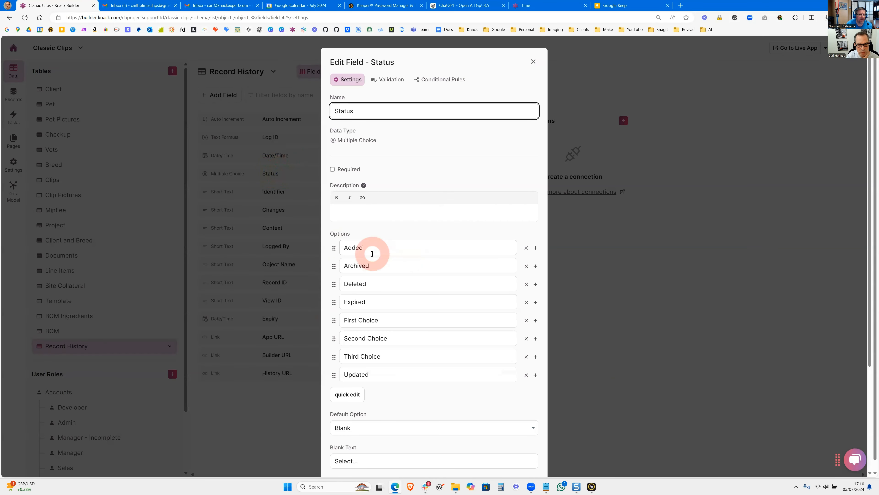
pyautogui.click(526, 320)
pyautogui.click(526, 321)
pyautogui.click(526, 320)
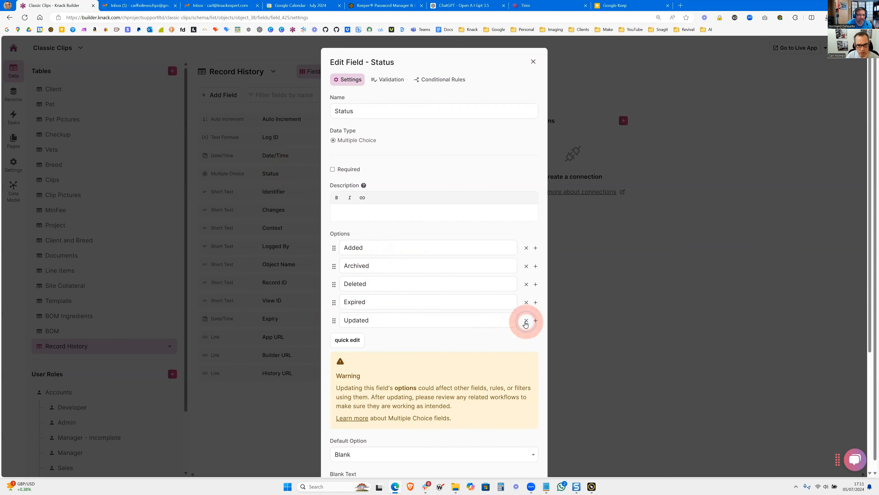
# Reorder the Status options so Updated follows Added and Expired comes before Deleted.
pyautogui.click(383, 249)
pyautogui.click(389, 329)
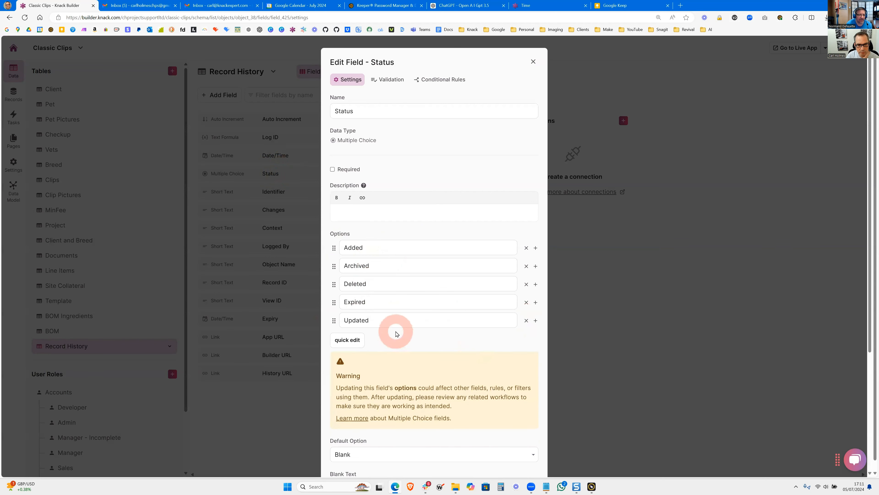
pyautogui.click(372, 265)
pyautogui.click(353, 265)
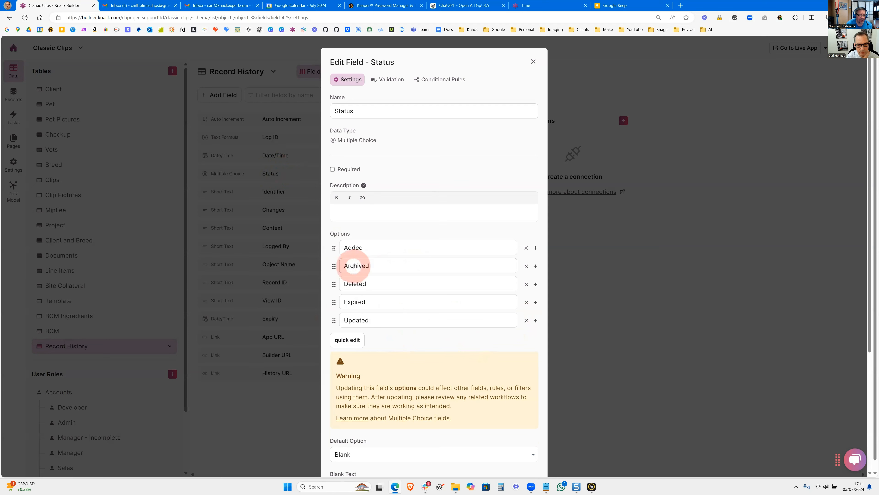
pyautogui.click(339, 318)
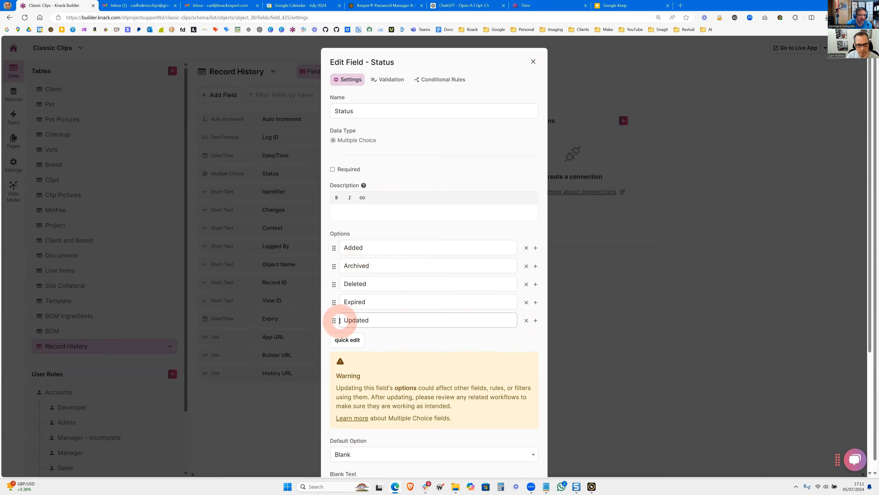
pyautogui.moveTo(341, 317); pyautogui.dragTo(361, 259)
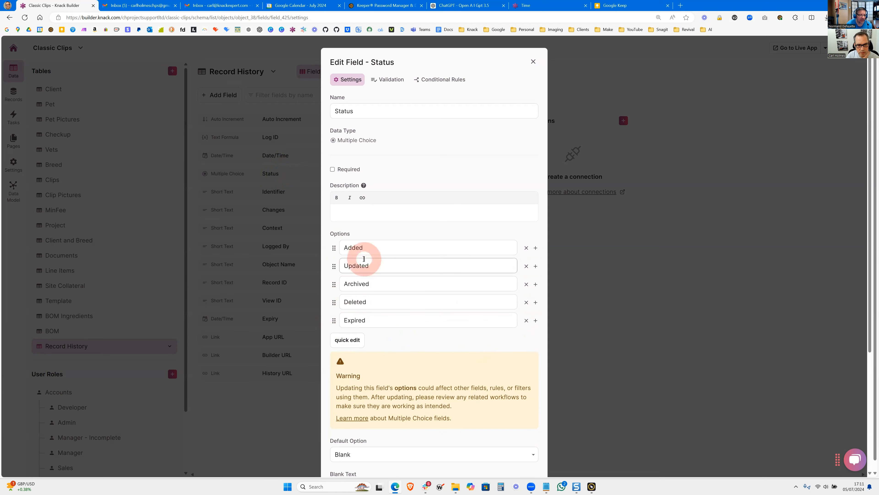
pyautogui.click(360, 281)
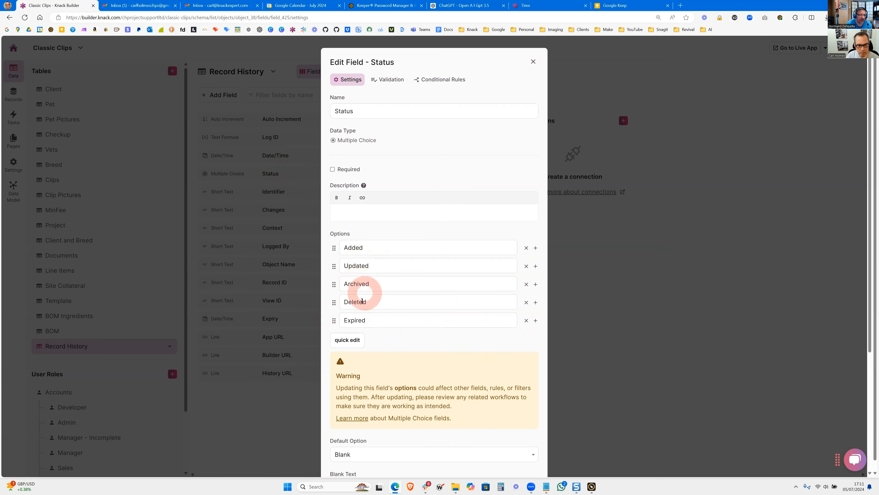
pyautogui.moveTo(335, 320); pyautogui.dragTo(348, 305)
# Set the Status field's layout to Radio Buttons and update the field.
pyautogui.scroll(-5, 422, 308)
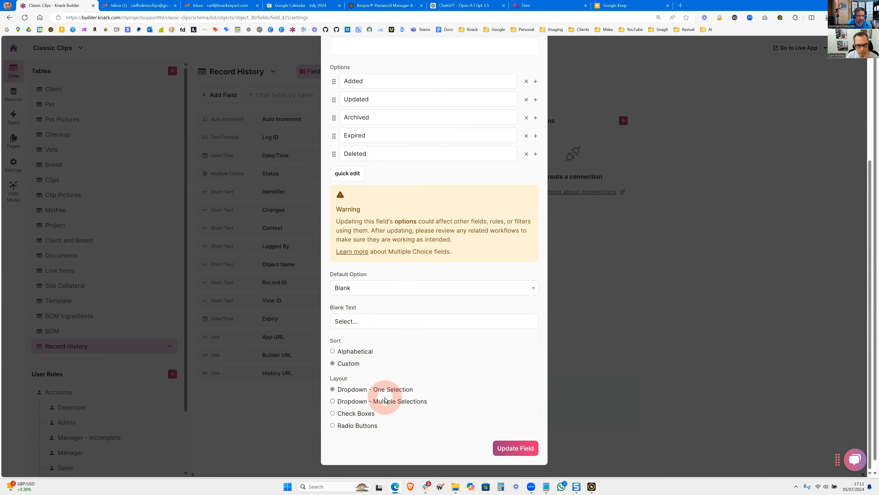
pyautogui.click(356, 426)
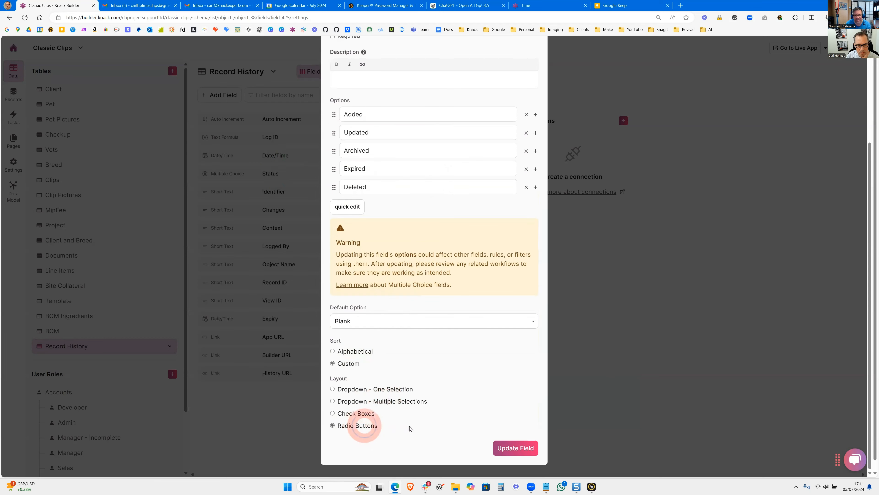
pyautogui.scroll(4, 441, 336)
pyautogui.scroll(-4, 402, 249)
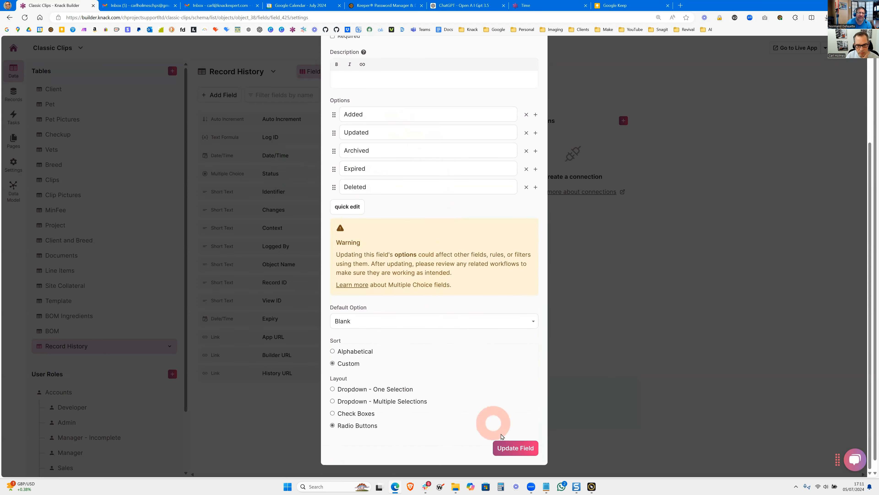
pyautogui.click(508, 447)
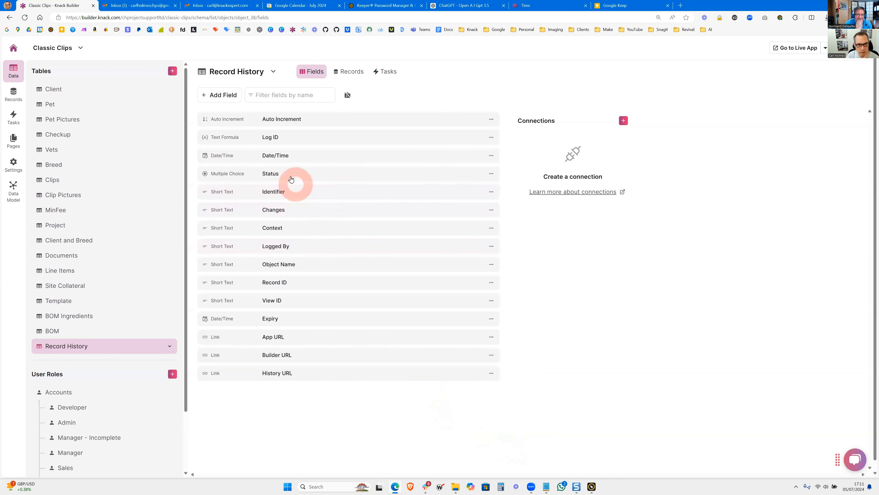
# Review the settings of the Status field and the Identifier field.
pyautogui.click(287, 175)
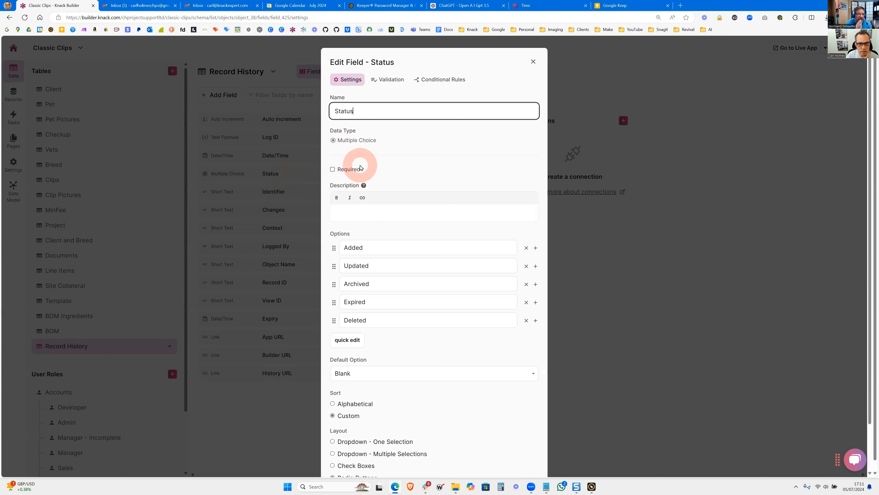
pyautogui.click(612, 296)
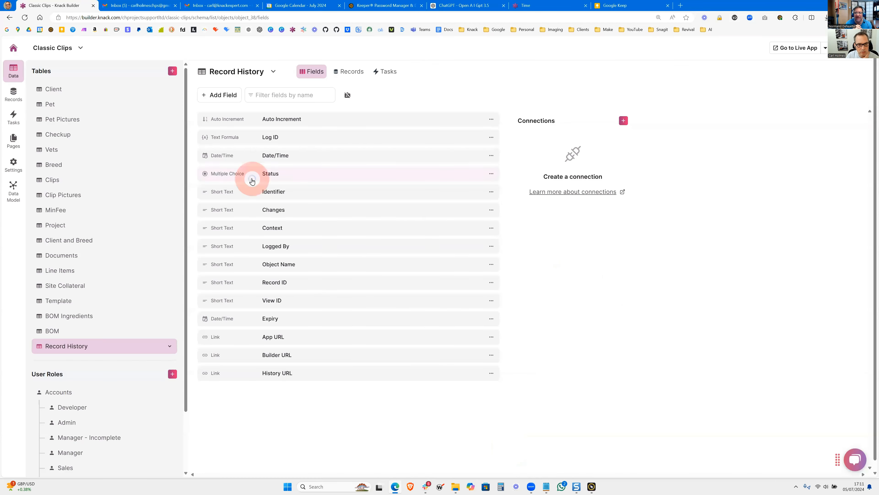
pyautogui.click(266, 192)
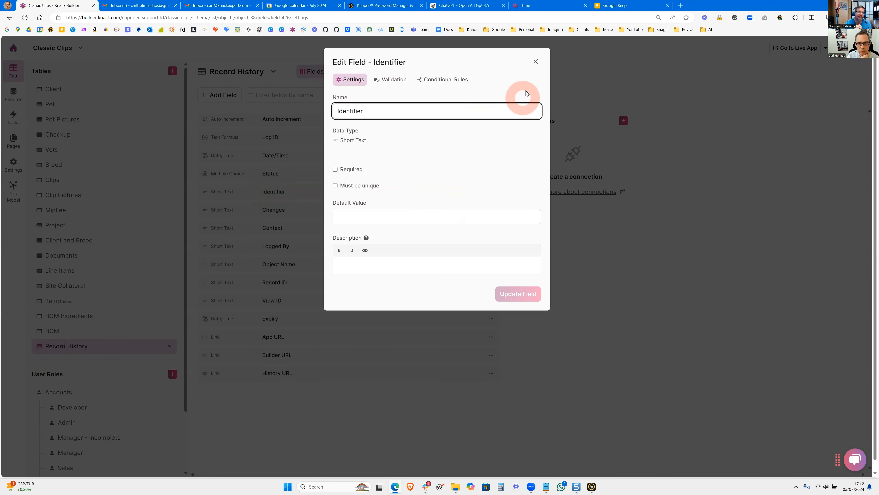
pyautogui.click(536, 61)
# Change the Changes field's type from Short Text to Paragraph Text and save it.
pyautogui.click(283, 214)
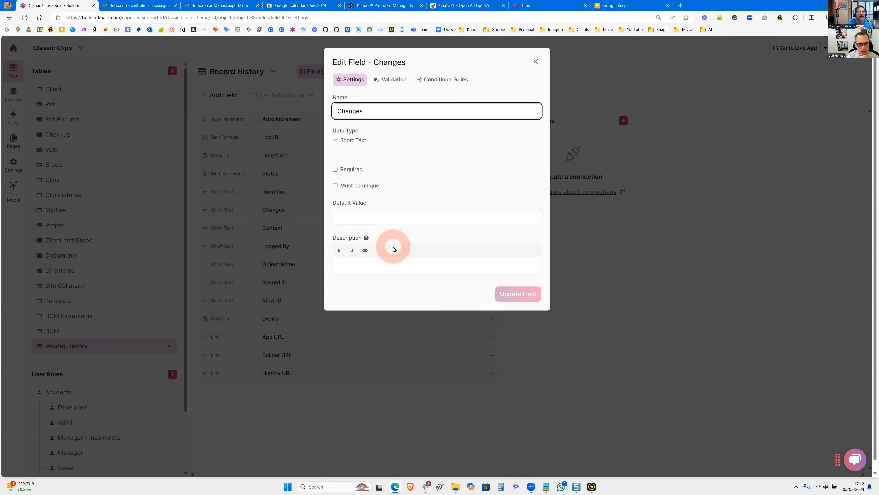
pyautogui.click(298, 239)
pyautogui.click(226, 212)
pyautogui.click(333, 110)
pyautogui.click(567, 426)
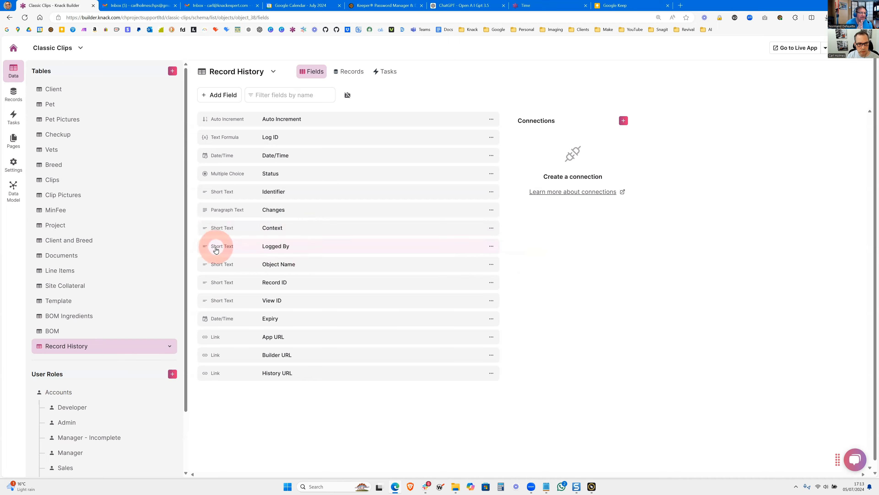
# Convert the Logged By field to a Connection to Accounts, acknowledge the conversion warning, and save it.
pyautogui.click(214, 246)
pyautogui.scroll(-5, 349, 274)
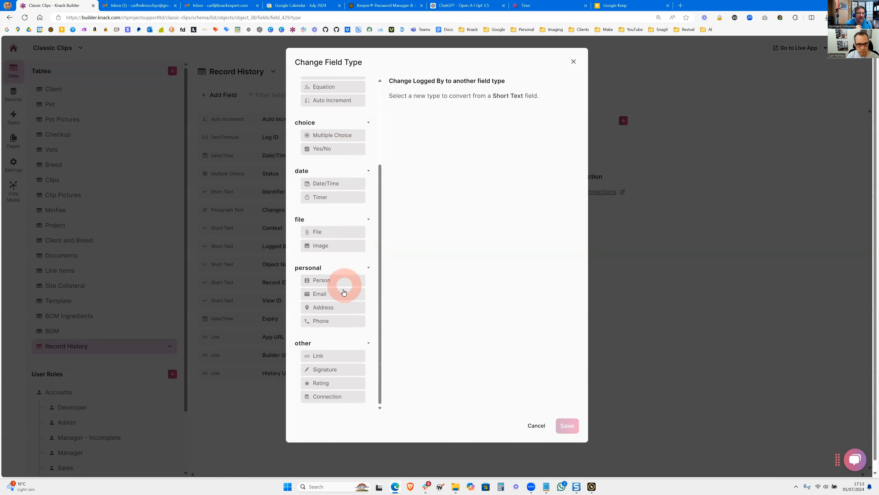
pyautogui.click(329, 398)
pyautogui.click(548, 188)
pyautogui.click(467, 227)
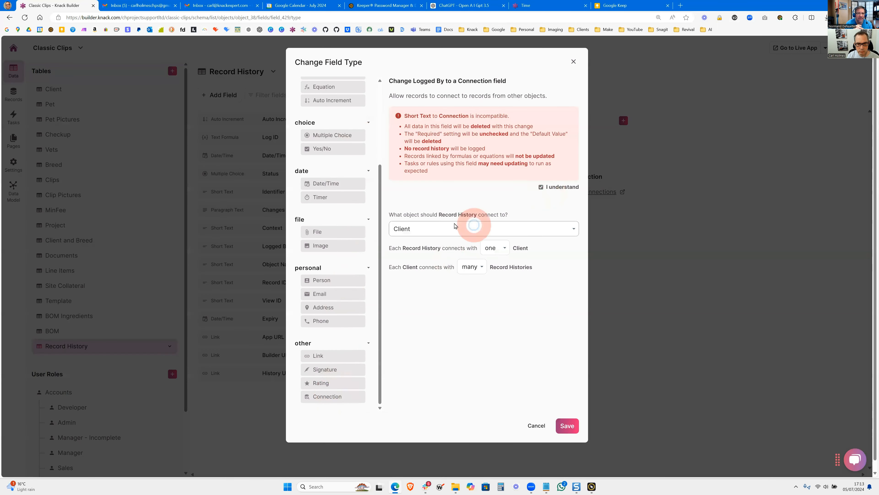
pyautogui.scroll(-3, 426, 363)
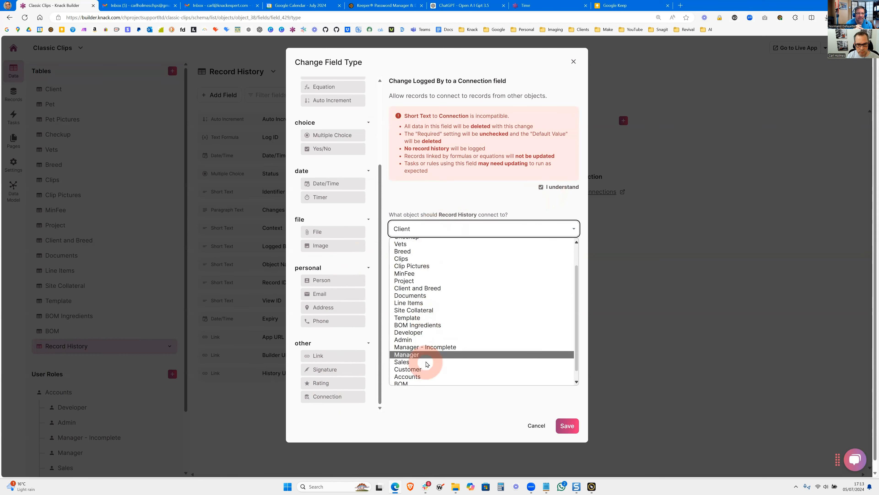
pyautogui.click(416, 368)
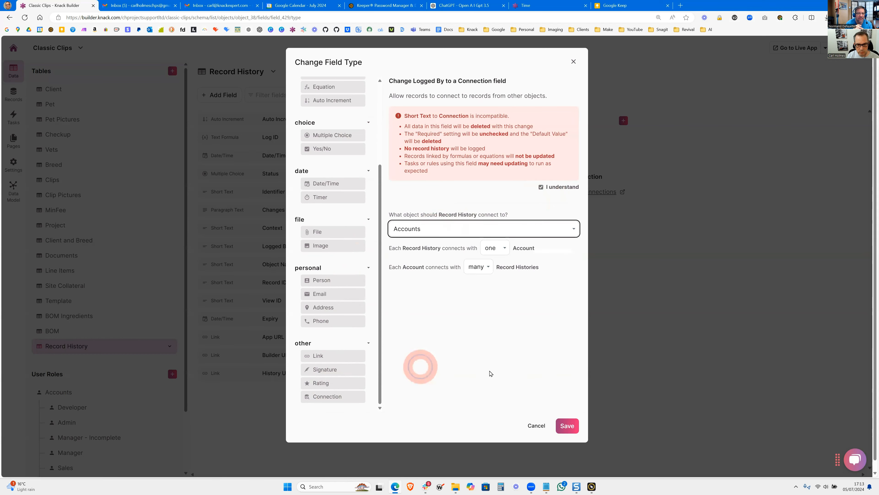
pyautogui.click(567, 427)
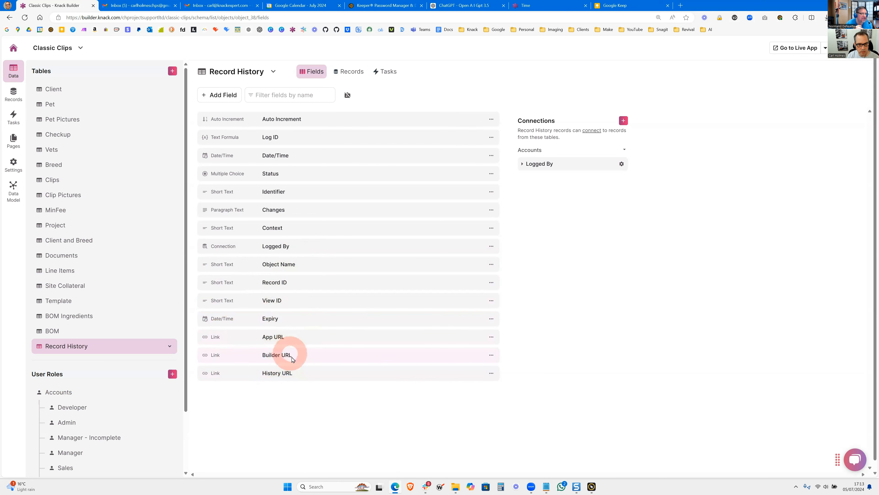
# Set the Expiry field's default date and default time to None and update the field.
pyautogui.click(284, 325)
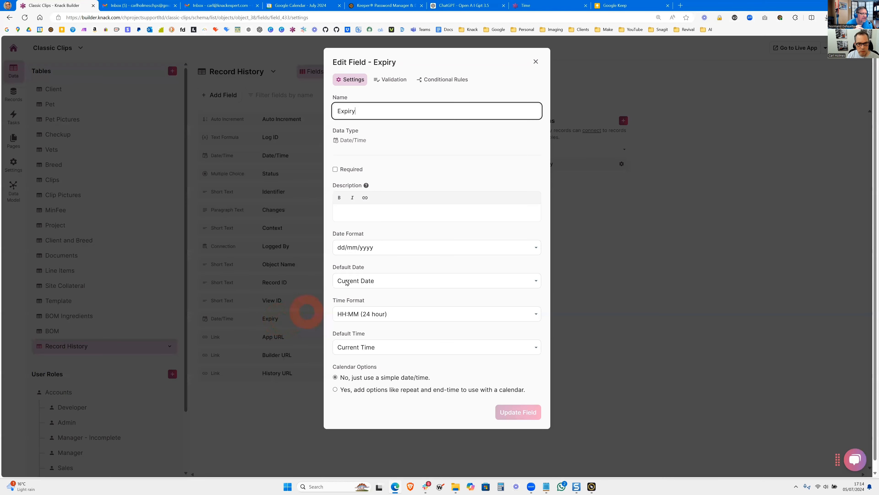
pyautogui.click(359, 281)
pyautogui.click(360, 301)
pyautogui.click(361, 346)
pyautogui.click(360, 360)
pyautogui.click(518, 412)
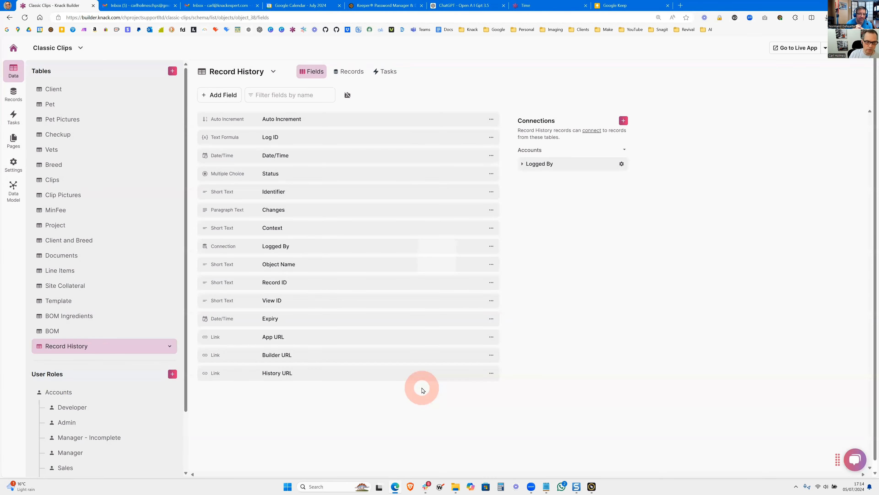
# Check the Expiry field's date and time defaults and close its settings.
pyautogui.click(272, 320)
pyautogui.click(343, 279)
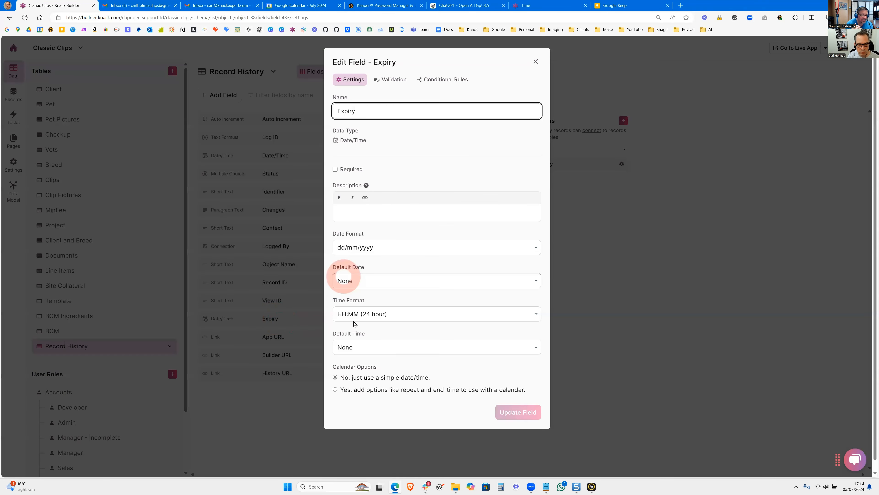
pyautogui.click(618, 347)
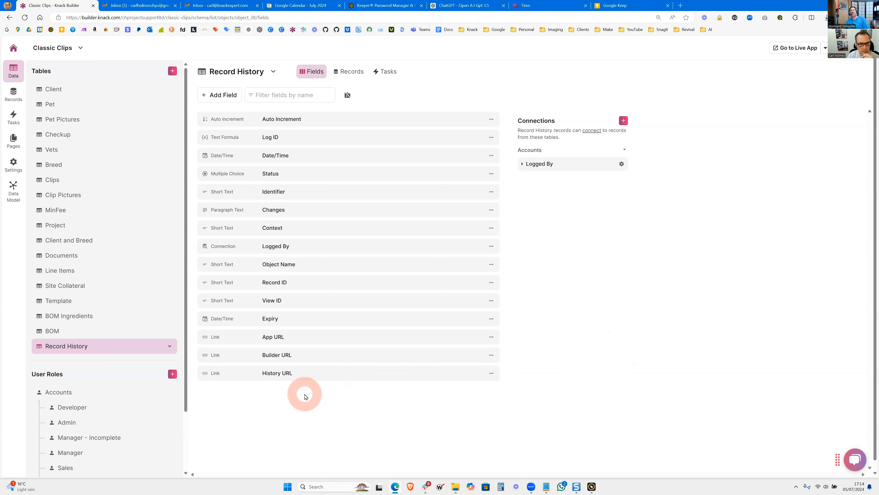
# View the live Classic Clips app's client list and the Add Client page in the Knack builder.
pyautogui.click(795, 48)
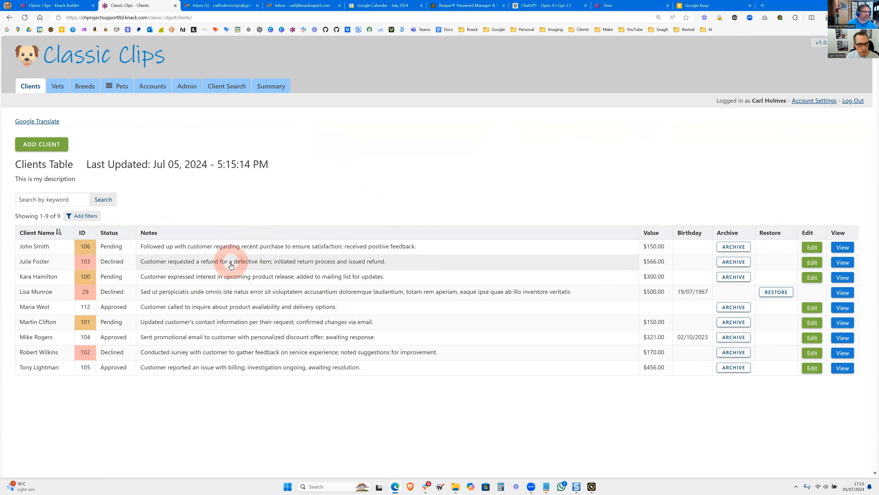
pyautogui.click(39, 6)
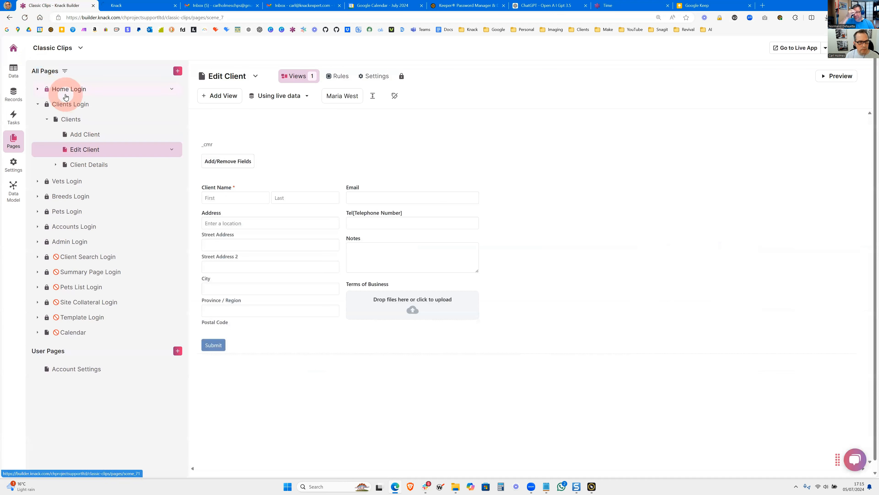
pyautogui.click(85, 134)
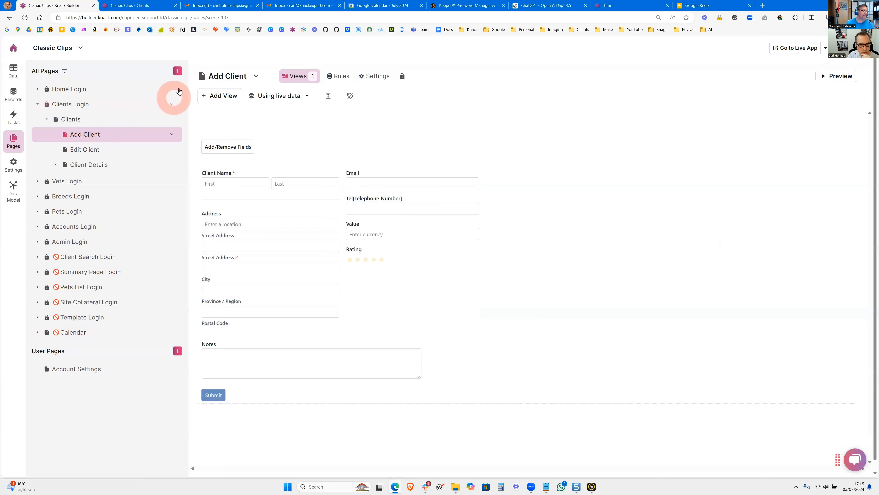
# Add a login page named Add Record History with permission for all users.
pyautogui.click(178, 71)
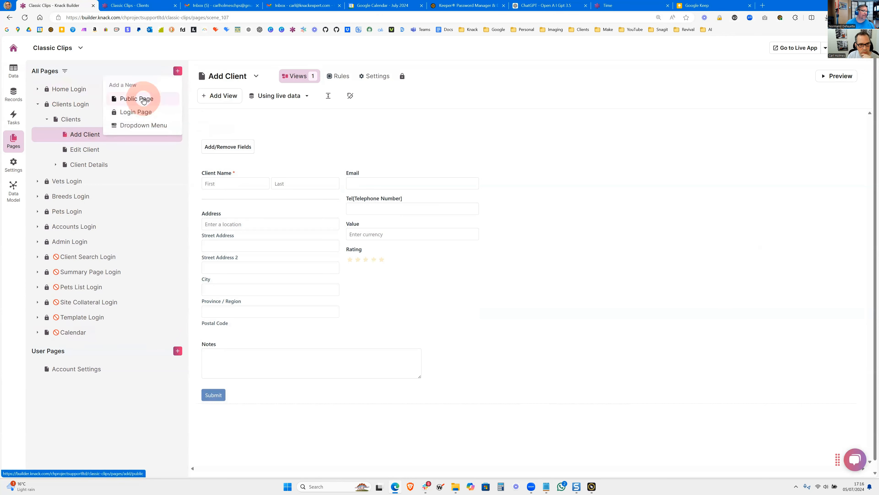
pyautogui.click(138, 112)
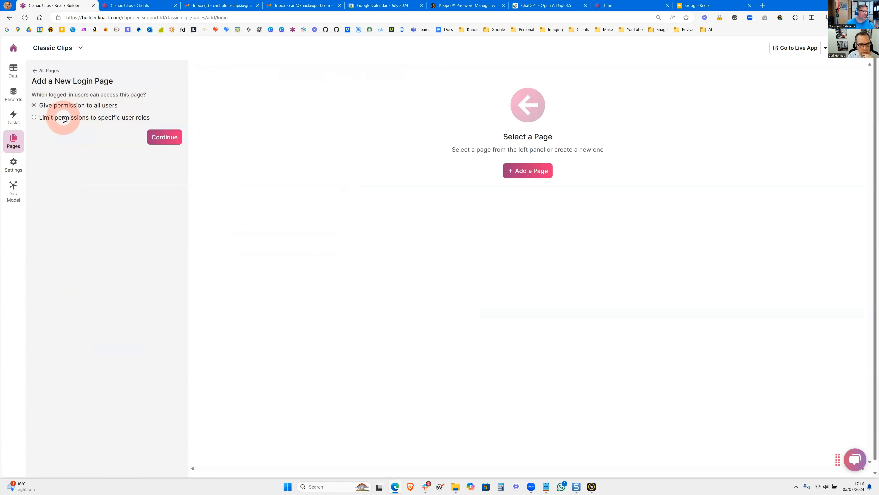
pyautogui.click(162, 136)
pyautogui.tripleClick(74, 124)
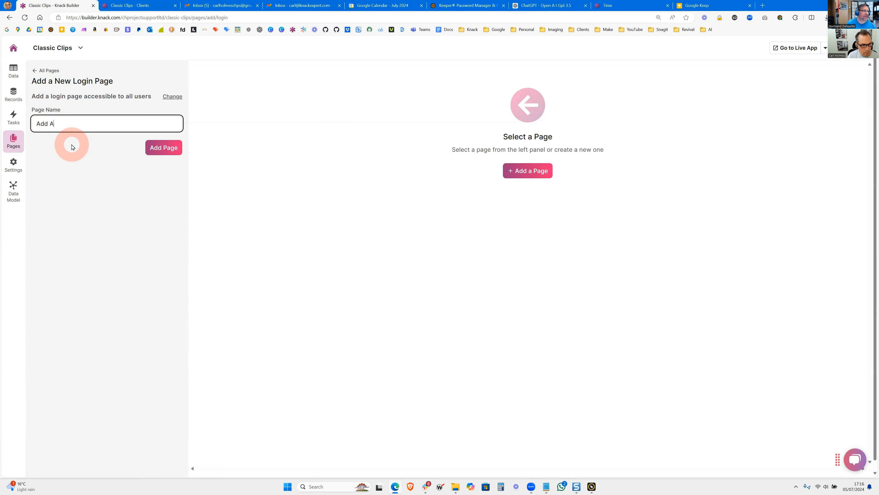
pyautogui.click(105, 192)
pyautogui.click(105, 132)
pyautogui.click(106, 129)
pyautogui.tripleClick(106, 128)
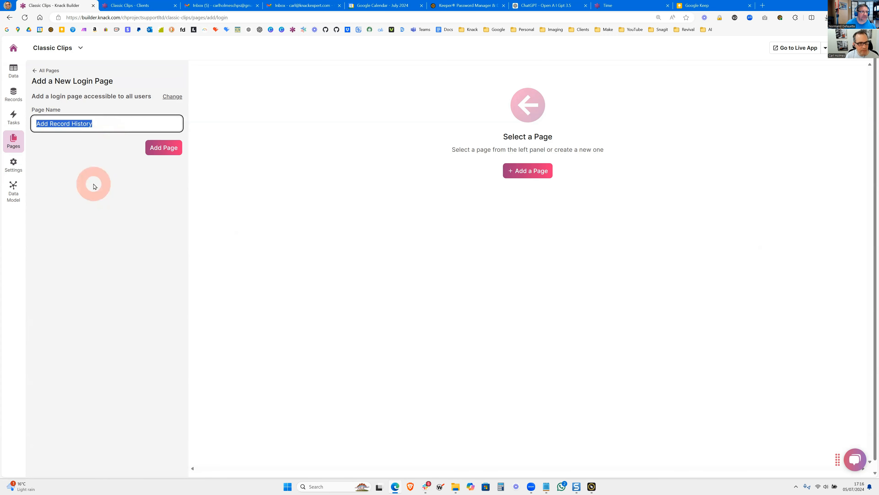
pyautogui.click(157, 148)
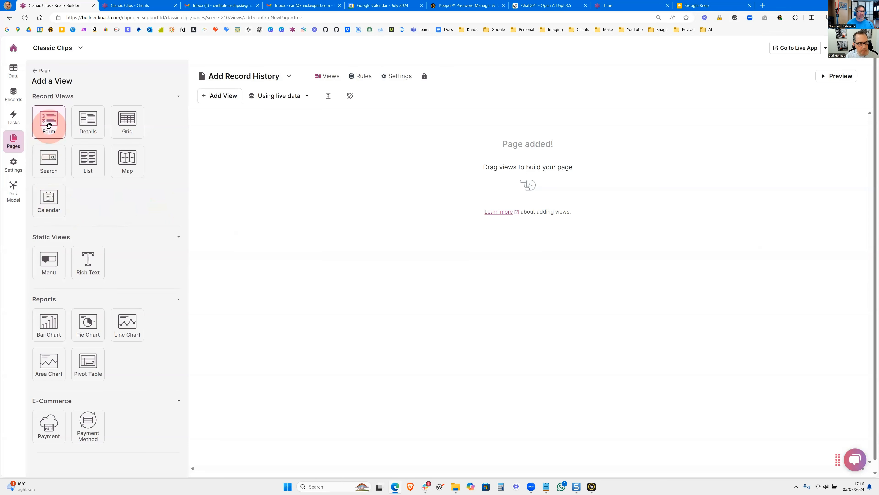
# Place a Form view on the page that adds a new record to the Record Histories table.
pyautogui.click(49, 125)
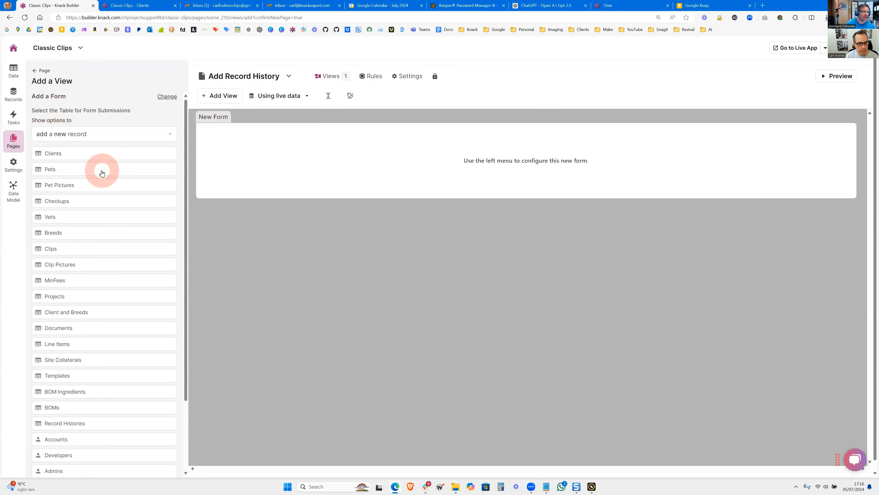
pyautogui.click(85, 136)
pyautogui.click(89, 150)
pyautogui.scroll(-3, 82, 273)
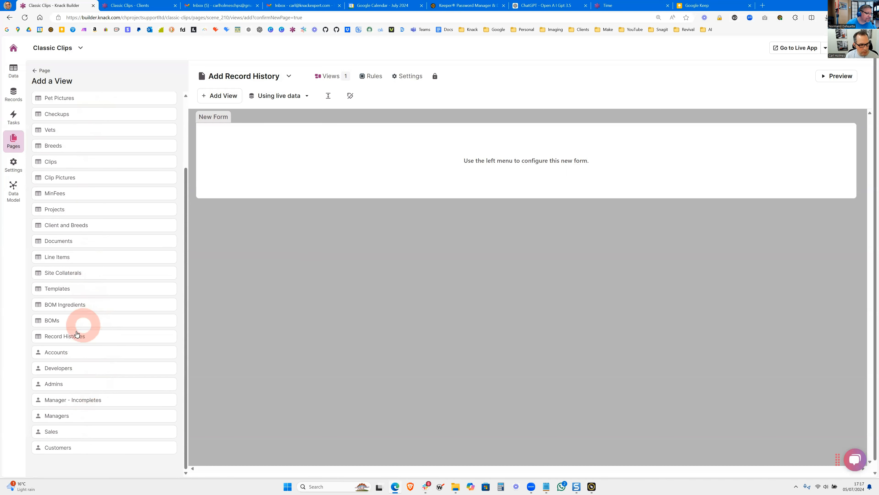
pyautogui.click(92, 337)
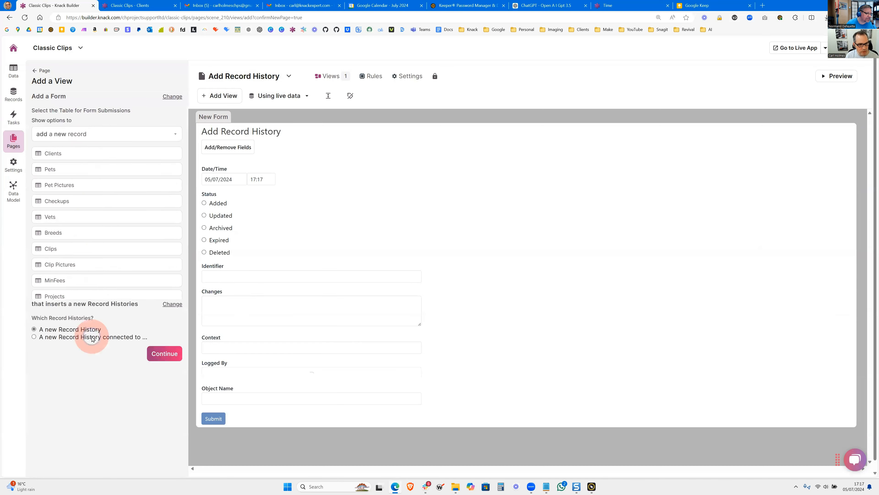
# Connect the form's new Record History to the logged-in Account and add the form as Add Record History.
pyautogui.click(162, 161)
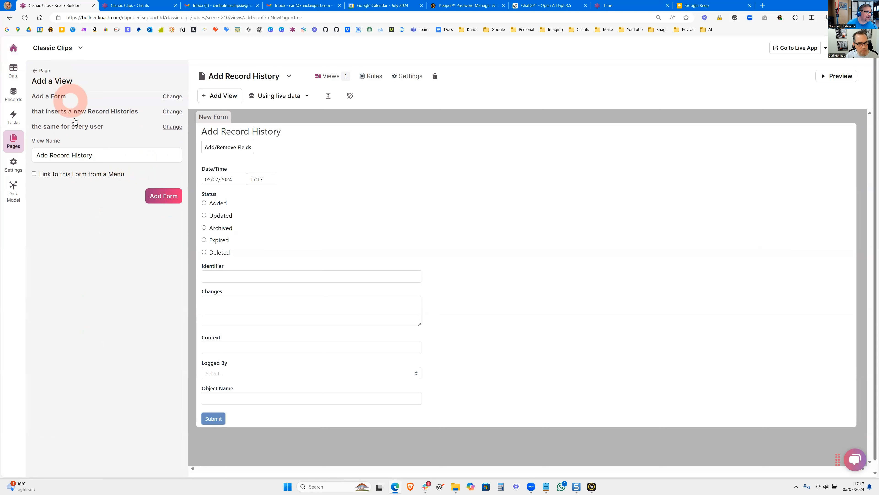
pyautogui.click(168, 126)
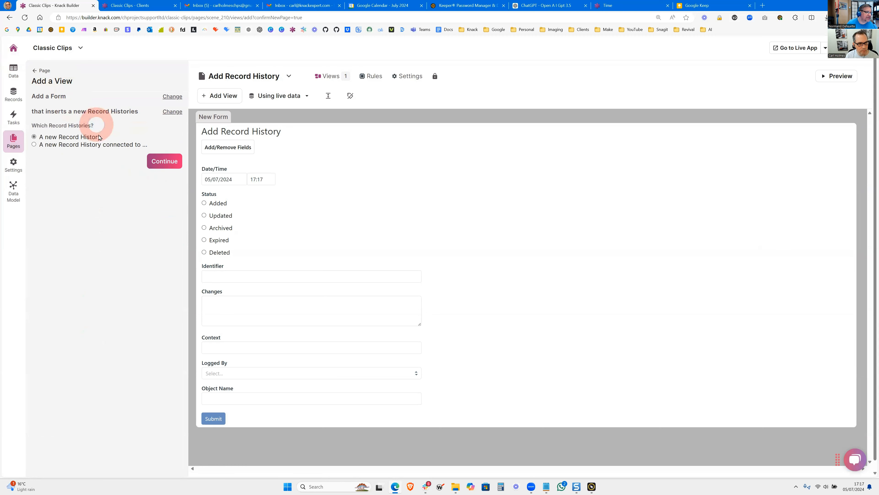
pyautogui.click(82, 145)
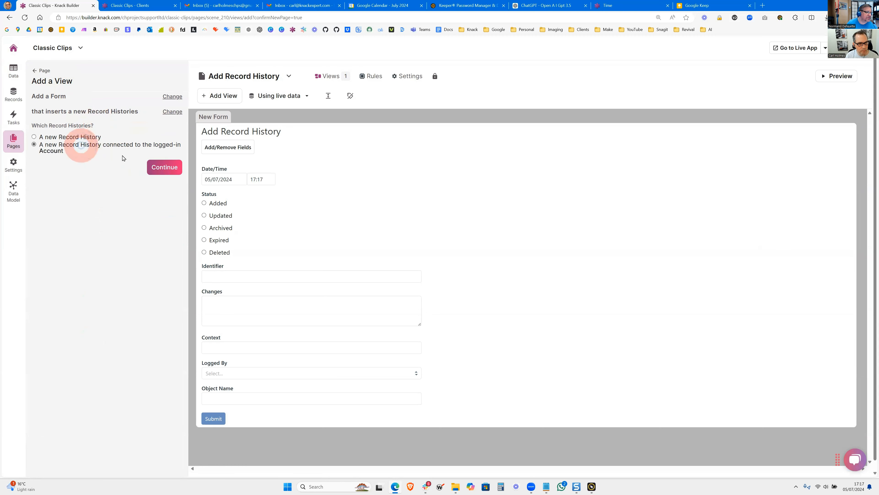
pyautogui.click(166, 169)
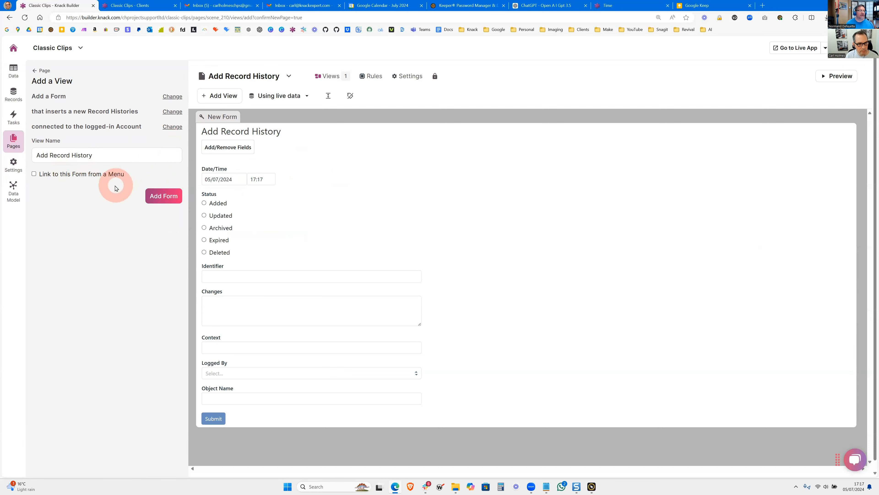
pyautogui.click(157, 199)
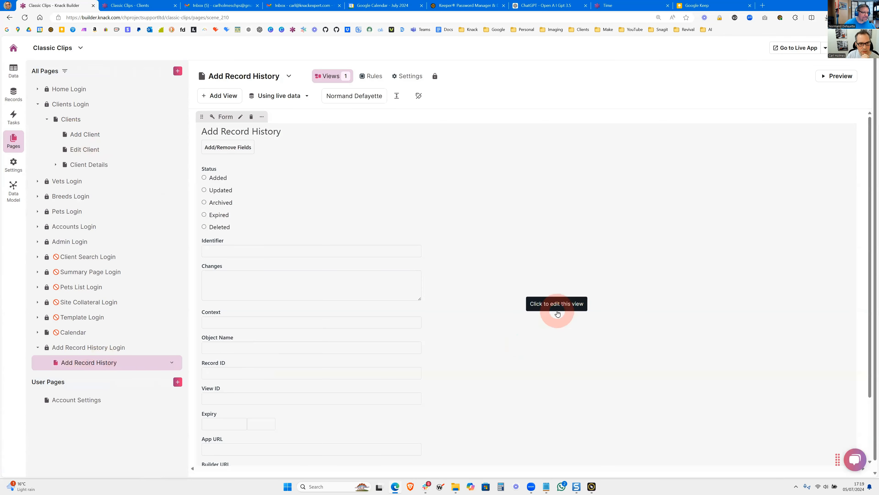
# Examine the new form's fields and its view name, and hide the view names again.
pyautogui.scroll(-3, 557, 312)
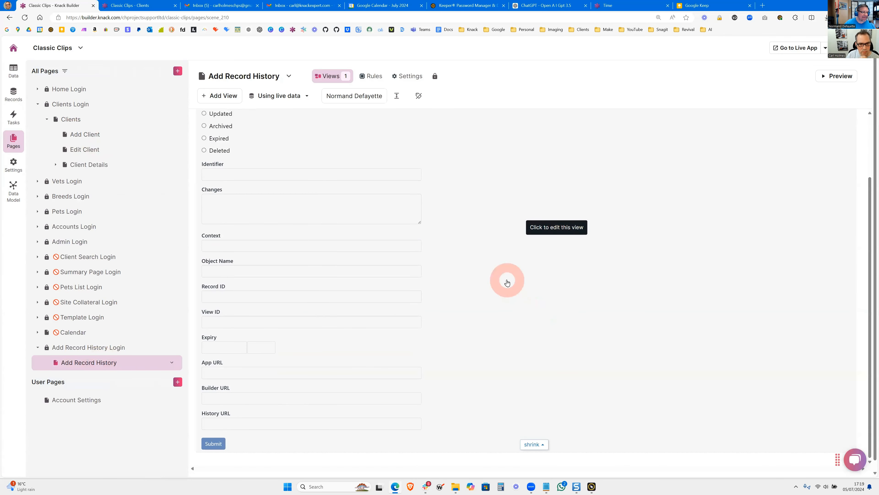
pyautogui.scroll(3, 505, 281)
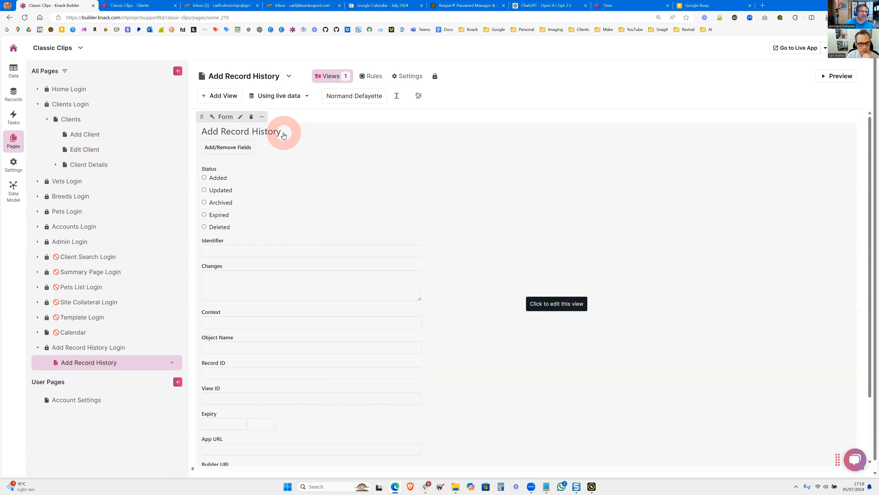
pyautogui.click(250, 144)
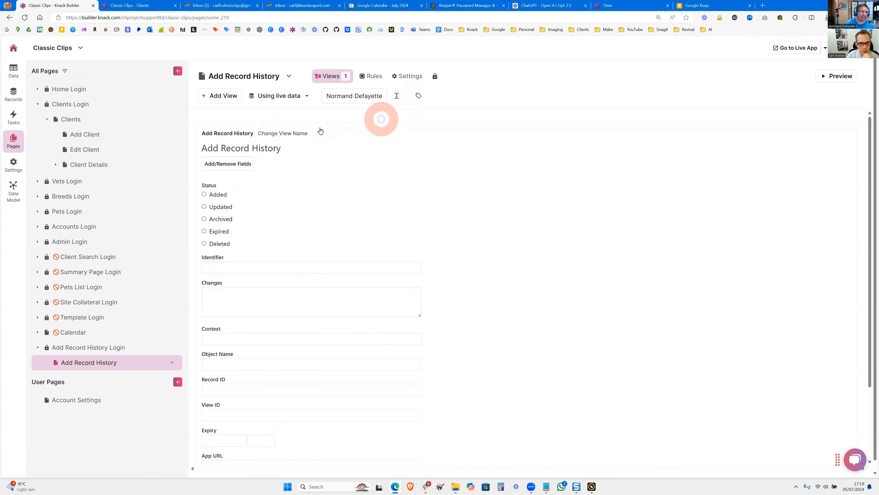
pyautogui.click(282, 133)
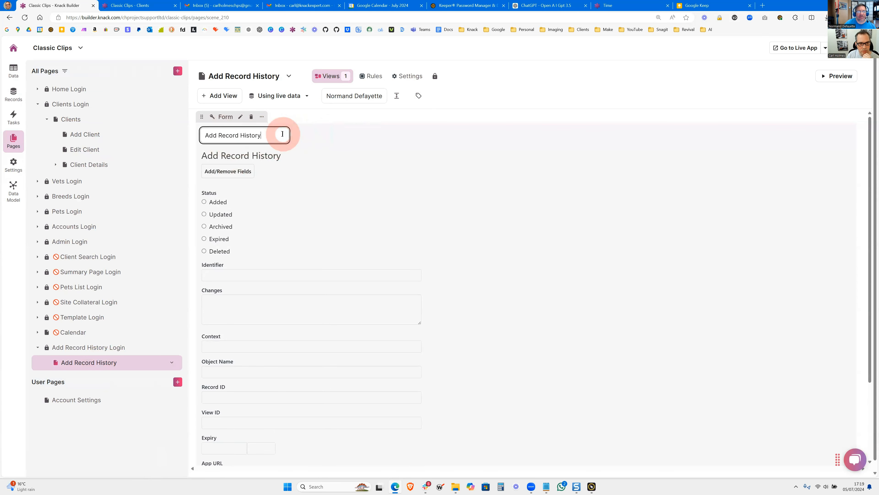
pyautogui.click(311, 148)
pyautogui.click(418, 97)
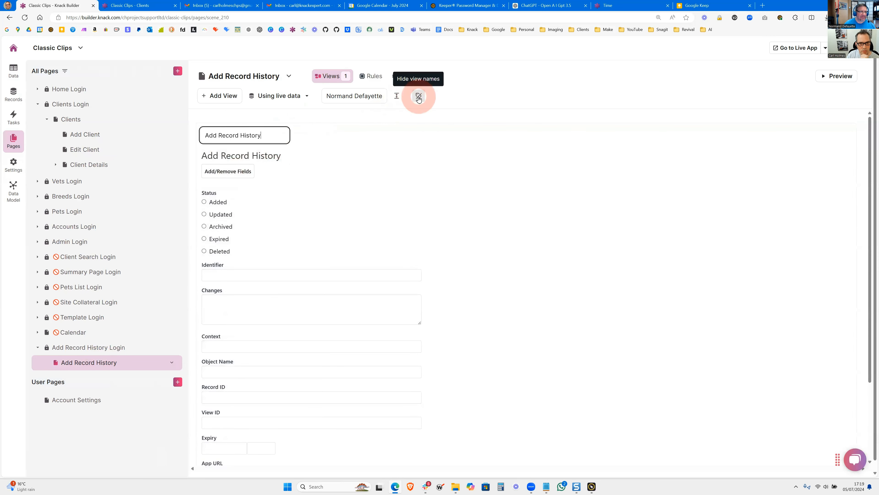
pyautogui.click(418, 97)
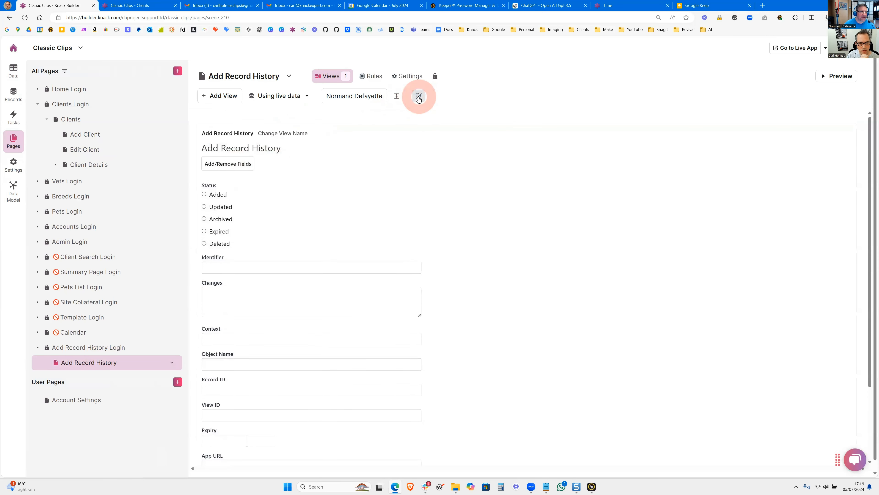
pyautogui.click(418, 97)
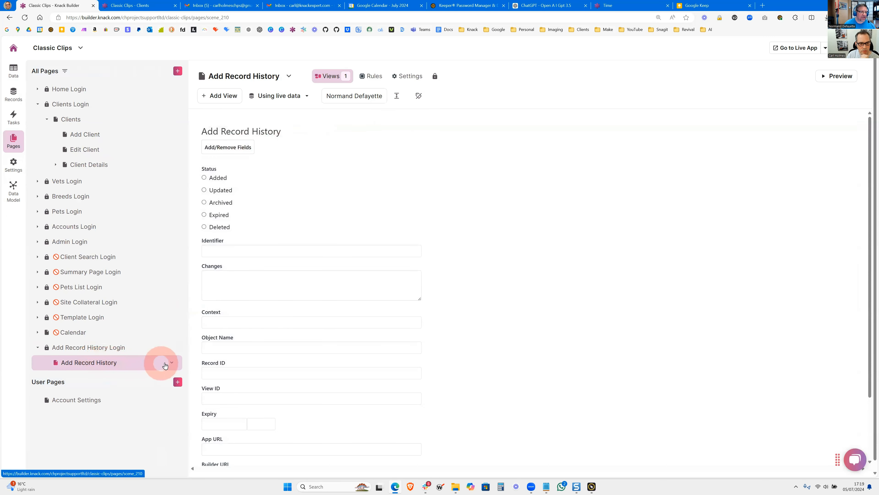
# Check the page name and URL in the Add Record History page settings and close them without saving.
pyautogui.click(171, 362)
pyautogui.click(189, 372)
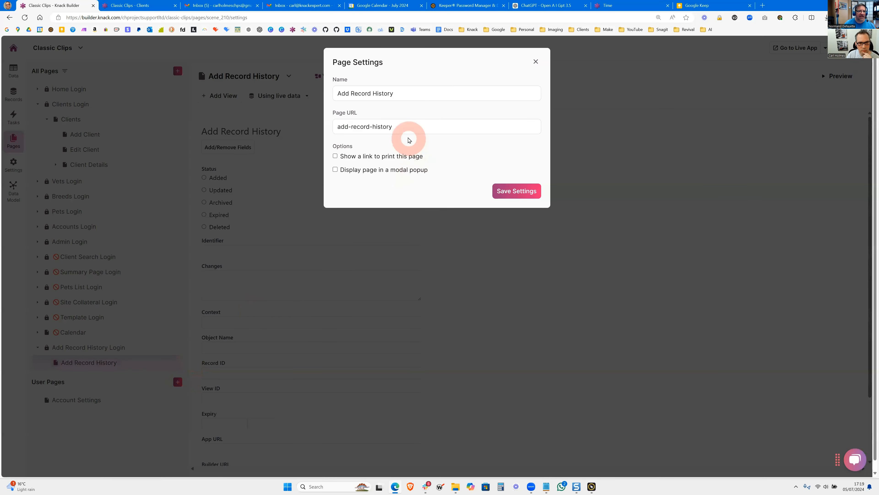
pyautogui.moveTo(402, 92); pyautogui.dragTo(337, 92)
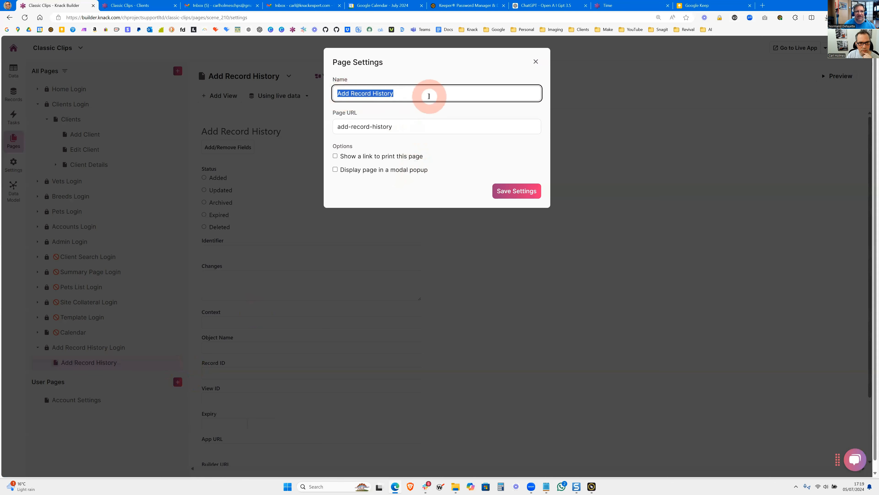
pyautogui.click(536, 62)
# Look through the Add Record History form's record rules and rules overview, and return to the list of pages.
pyautogui.click(500, 254)
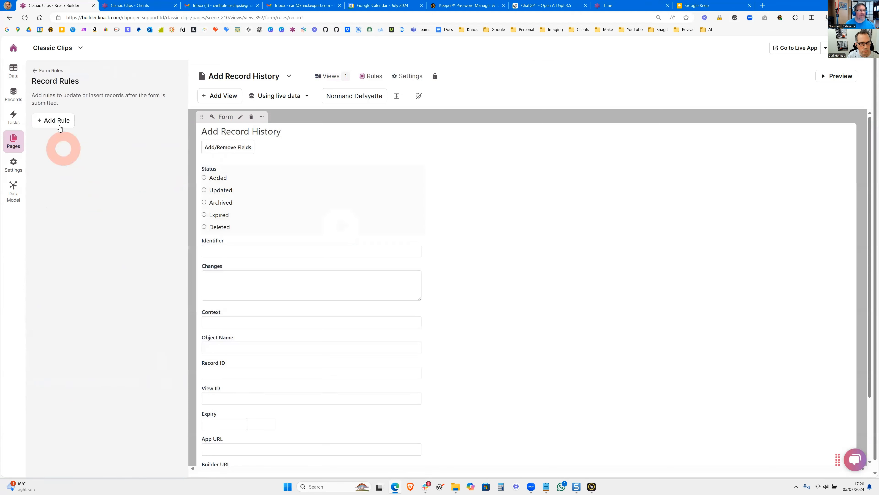
pyautogui.click(41, 77)
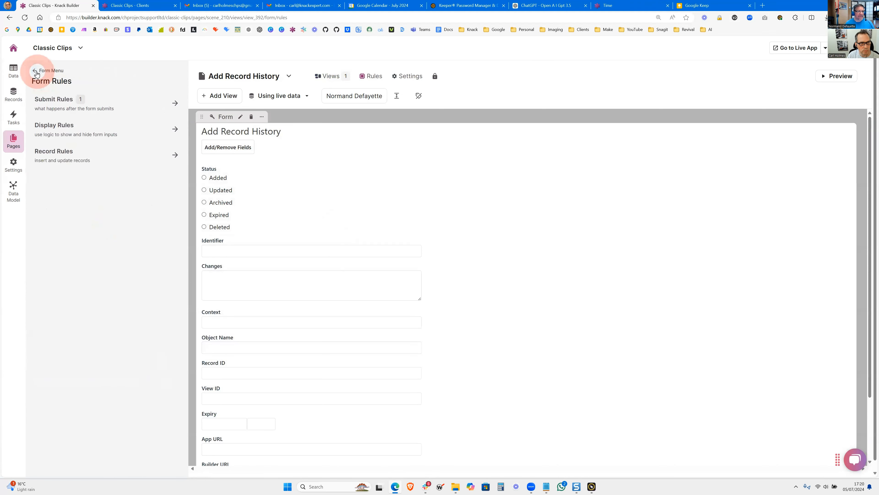
pyautogui.click(55, 96)
pyautogui.click(124, 267)
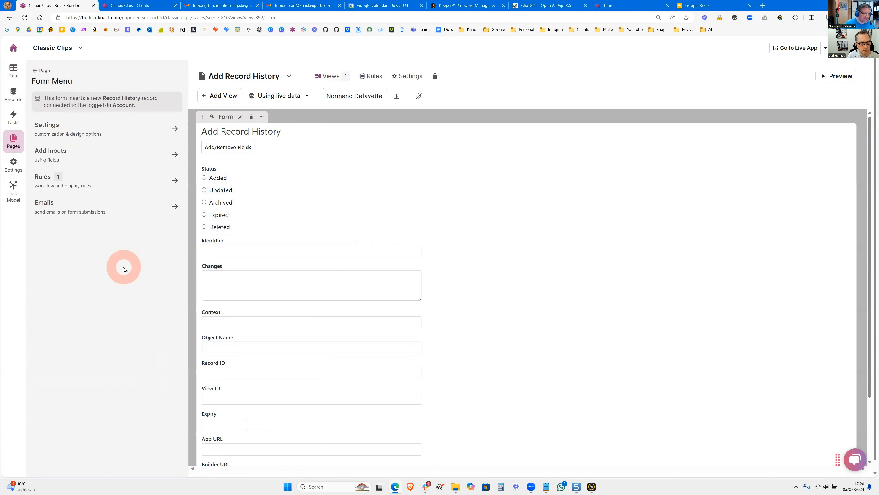
pyautogui.click(19, 155)
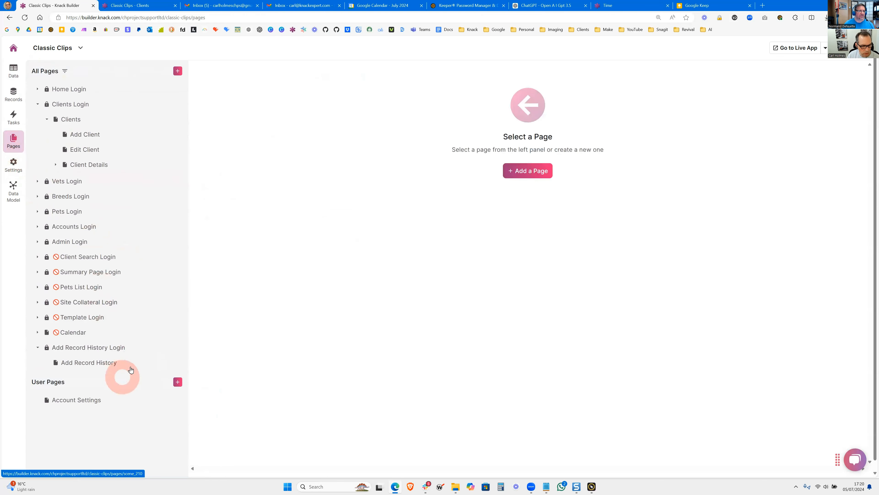
# Check the page menu options in the Add Record History Login page settings and save the settings.
pyautogui.click(171, 347)
pyautogui.click(184, 361)
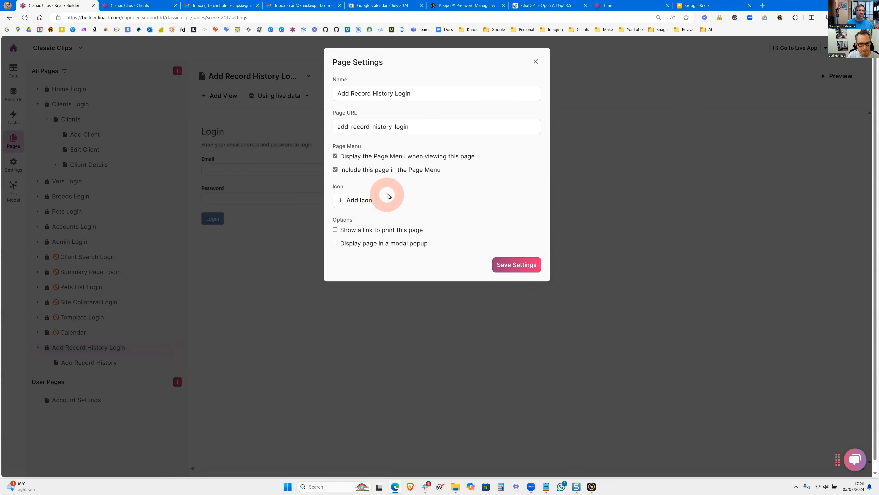
pyautogui.click(515, 265)
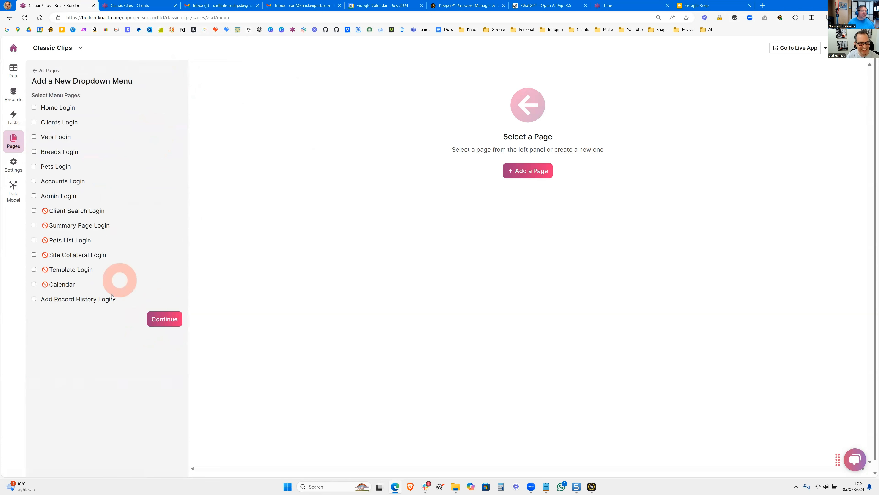
# Create a dropdown menu named Invisible Menu containing the Add Record History Login page, and save its page selection.
pyautogui.click(72, 302)
pyautogui.click(156, 318)
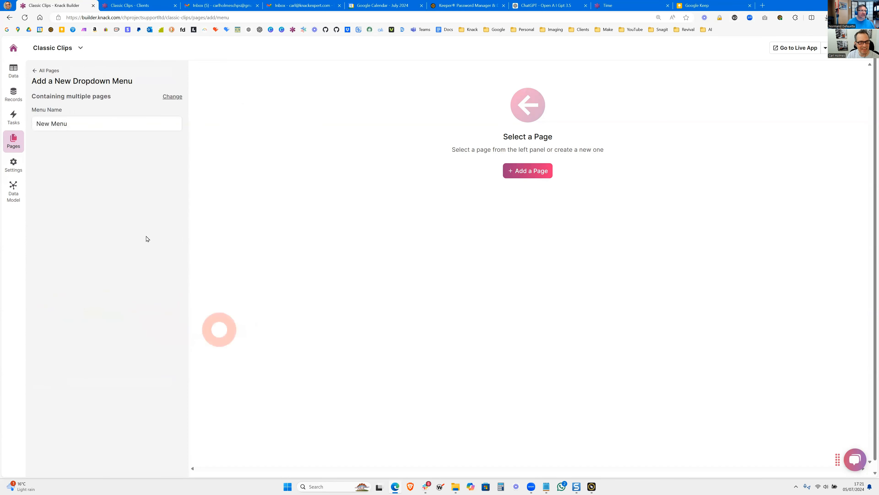
pyautogui.moveTo(109, 129); pyautogui.dragTo(15, 133)
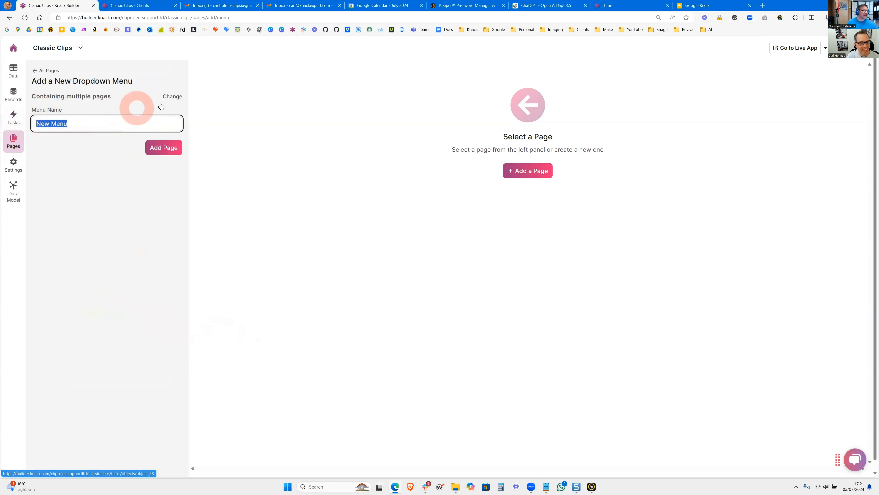
pyautogui.click(172, 97)
pyautogui.click(165, 319)
pyautogui.click(156, 147)
pyautogui.moveTo(94, 126); pyautogui.dragTo(41, 128)
pyautogui.write('Invisibl')
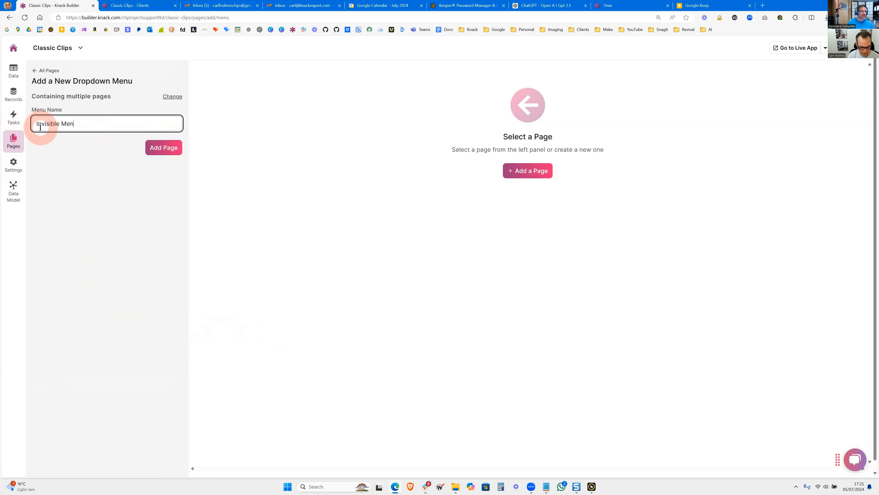
pyautogui.click(163, 149)
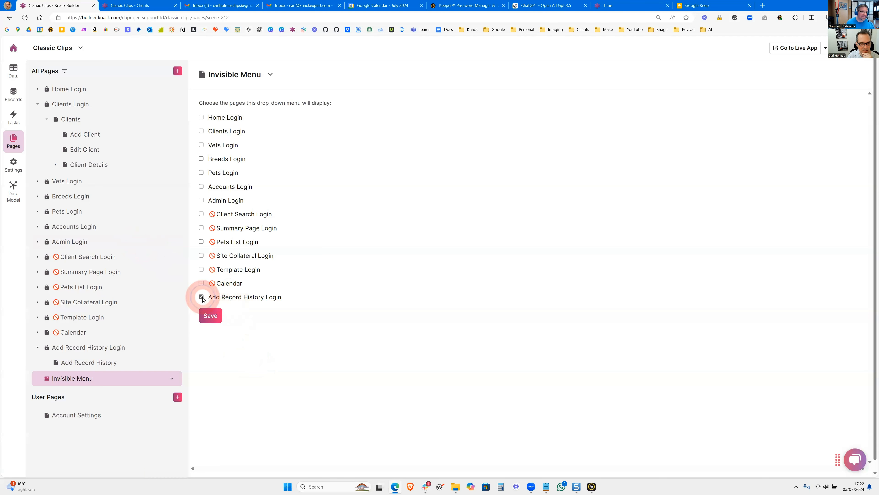
pyautogui.click(210, 317)
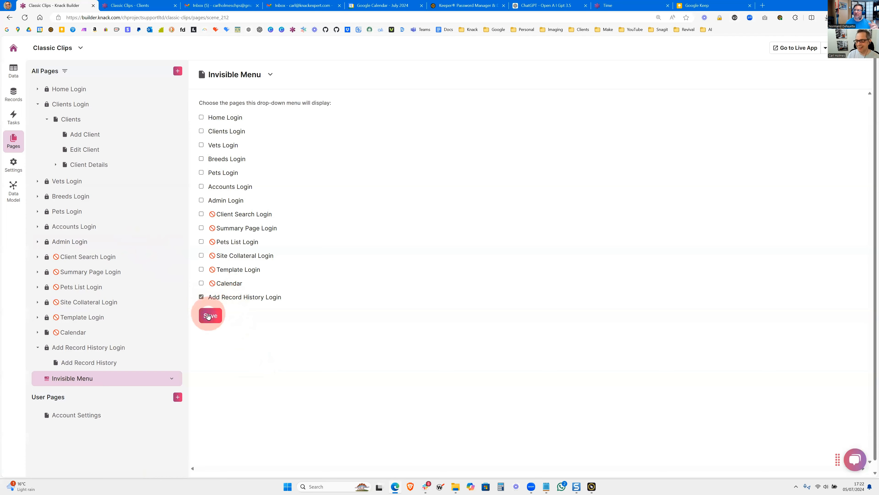
pyautogui.click(208, 315)
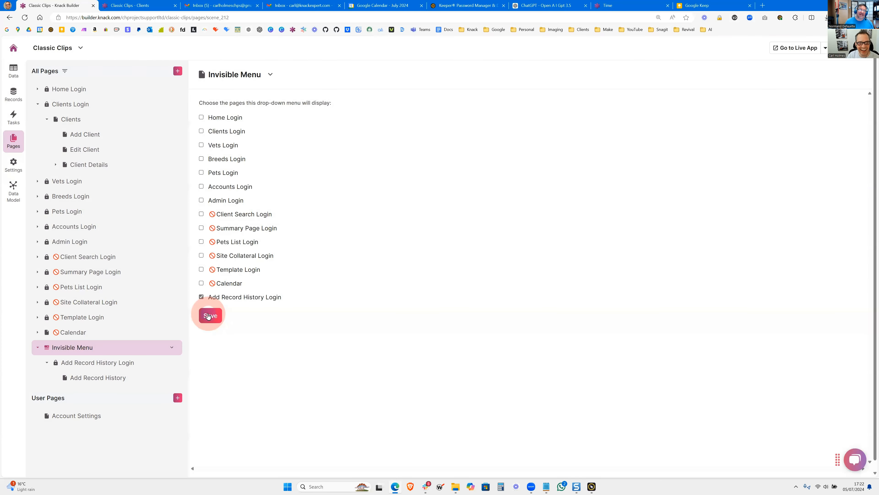
# Reload the live app and open Add Record History from the Invisible Menu dropdown to check the new menu.
pyautogui.click(138, 5)
pyautogui.click(25, 18)
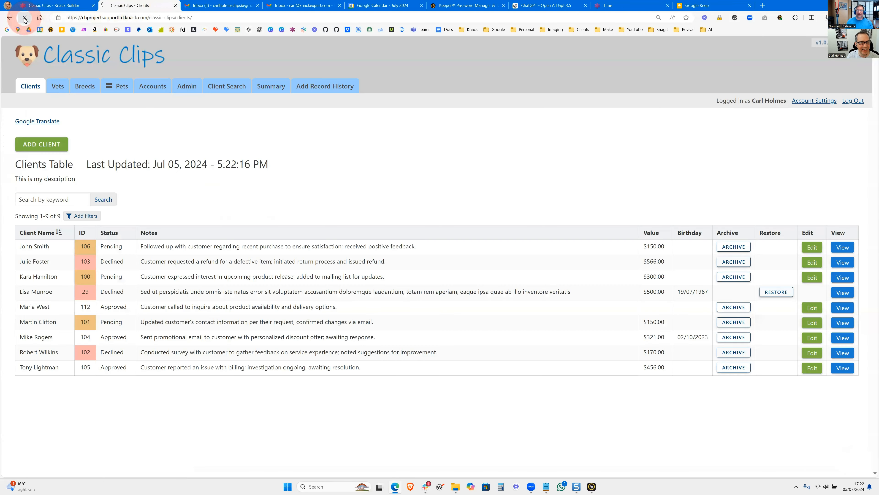
pyautogui.click(318, 151)
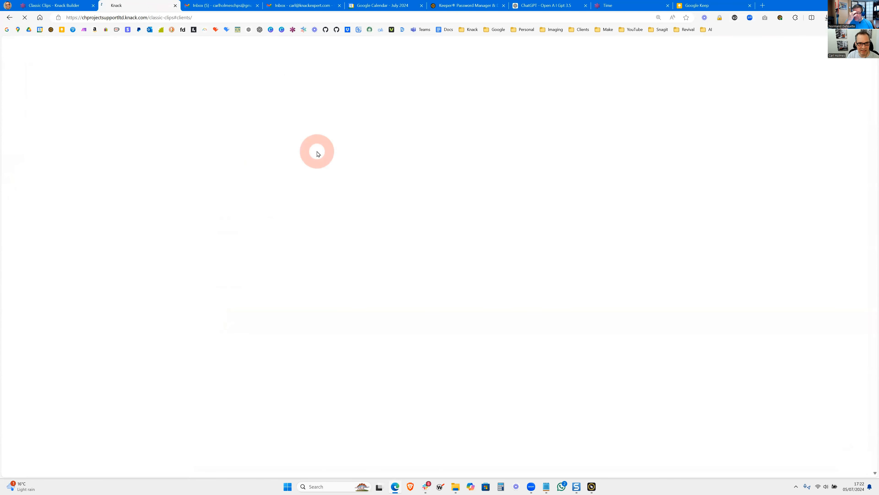
pyautogui.moveTo(337, 89)
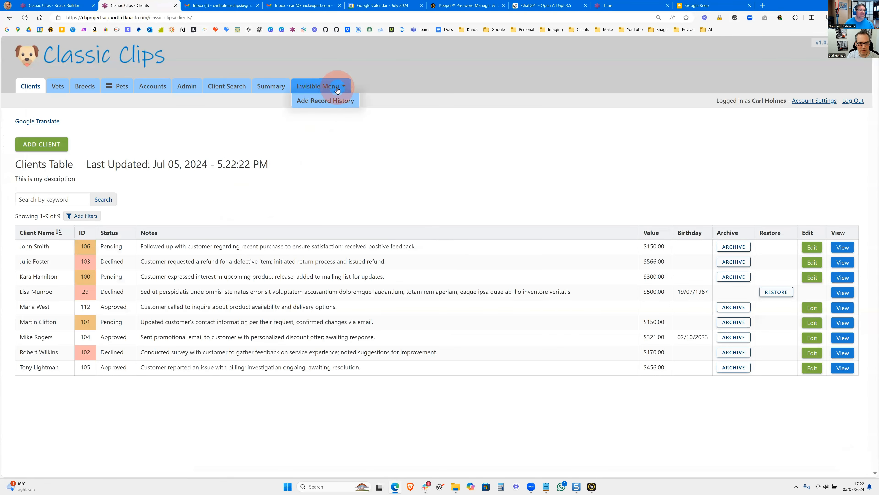
pyautogui.click(336, 101)
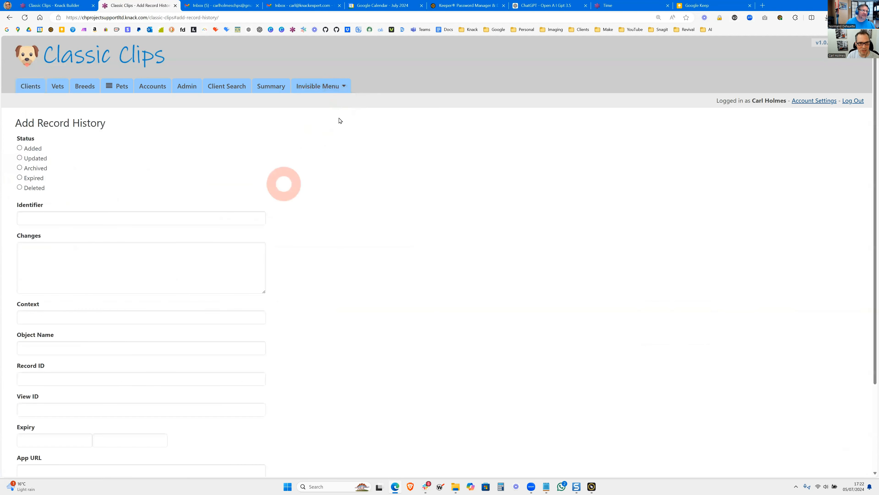
pyautogui.click(333, 91)
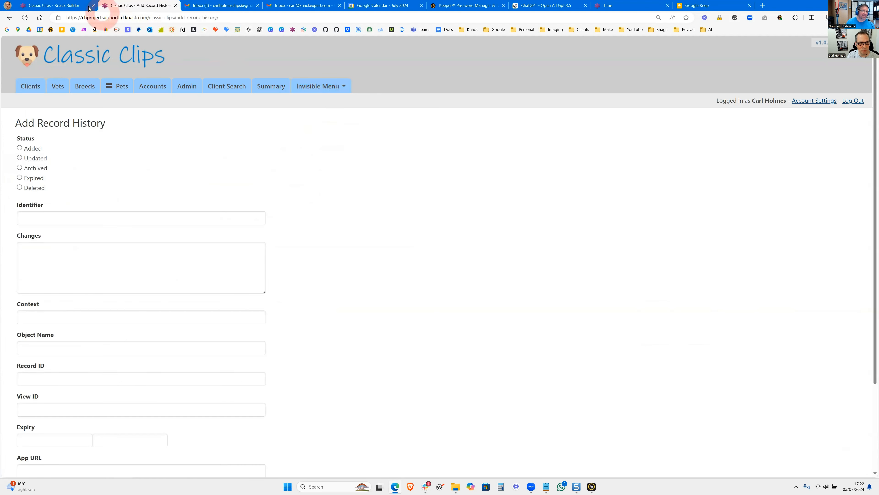
# Return to the Knack Builder, exclude the Invisible Menu from the page menu and save its settings.
pyautogui.click(62, 6)
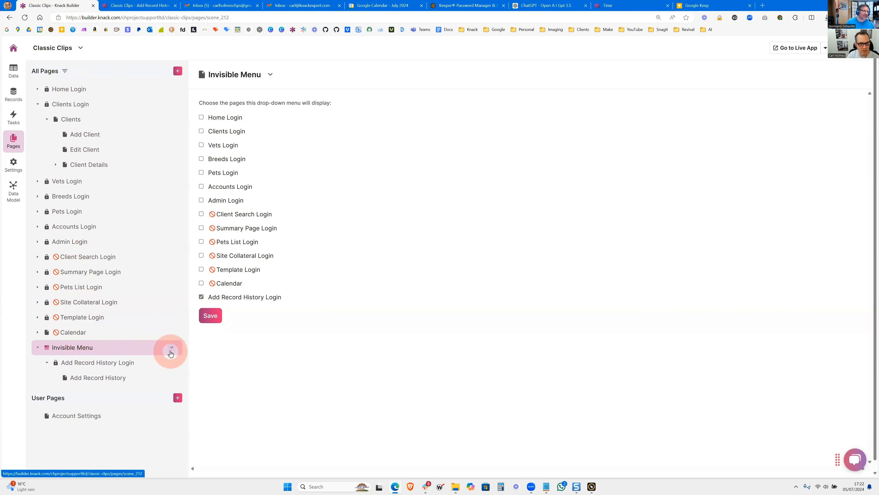
pyautogui.click(171, 347)
pyautogui.click(174, 361)
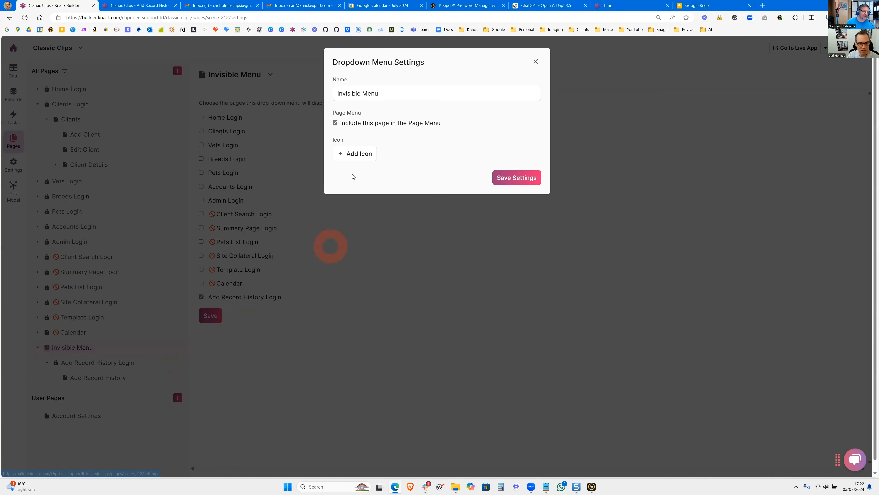
pyautogui.click(371, 128)
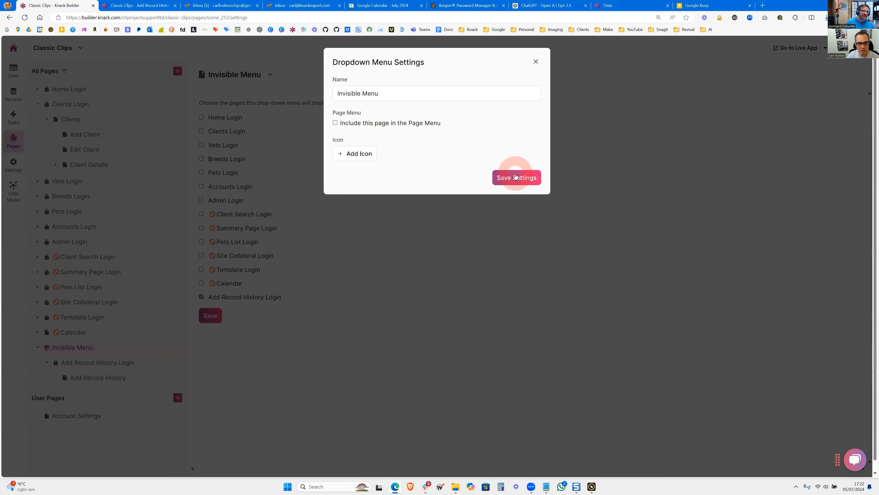
pyautogui.click(514, 177)
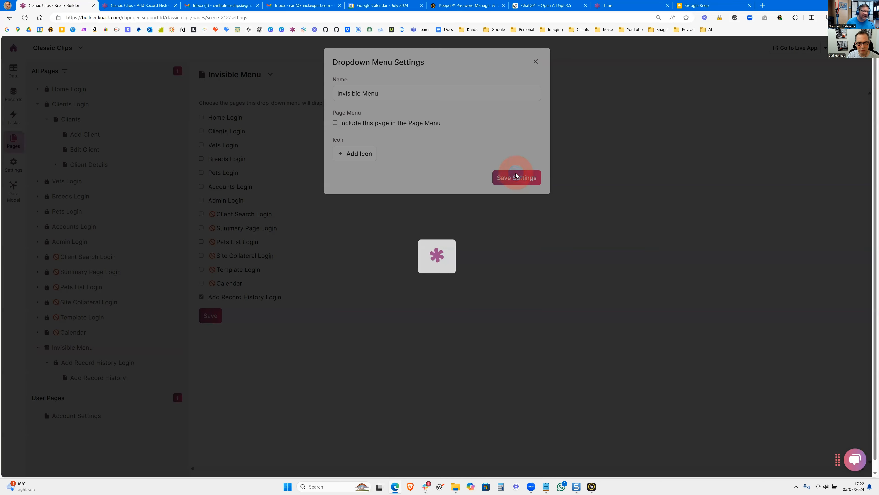
pyautogui.click(291, 121)
# Reload the live app and open the Summary page to check whether Invisible Menu is still in the navigation.
pyautogui.click(118, 5)
pyautogui.click(24, 18)
pyautogui.click(273, 89)
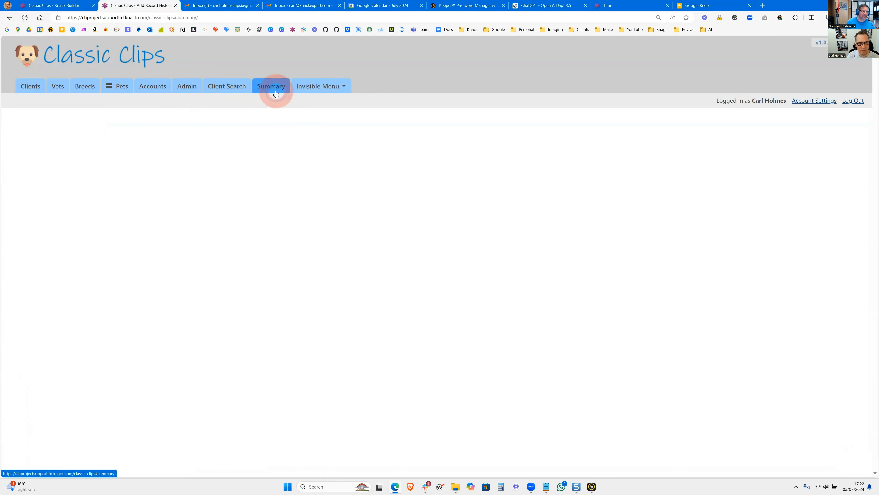
pyautogui.moveTo(312, 89)
pyautogui.click(269, 86)
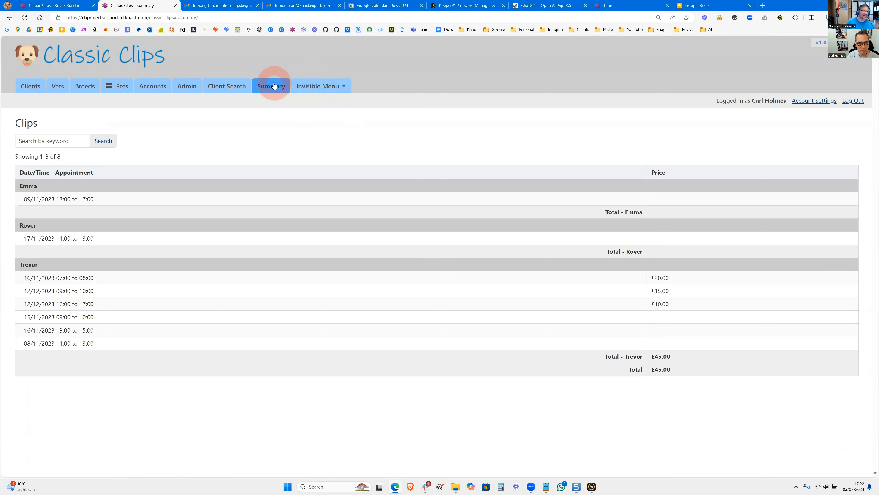
pyautogui.click(126, 130)
pyautogui.click(154, 148)
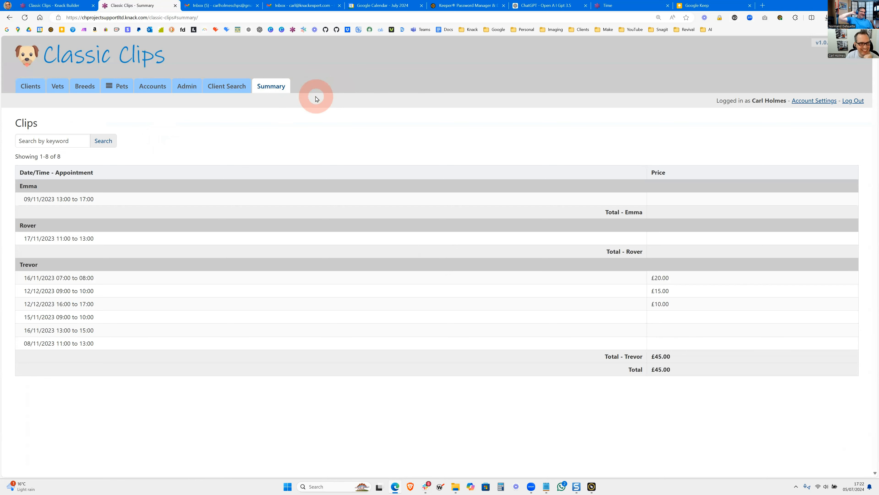
pyautogui.click(24, 5)
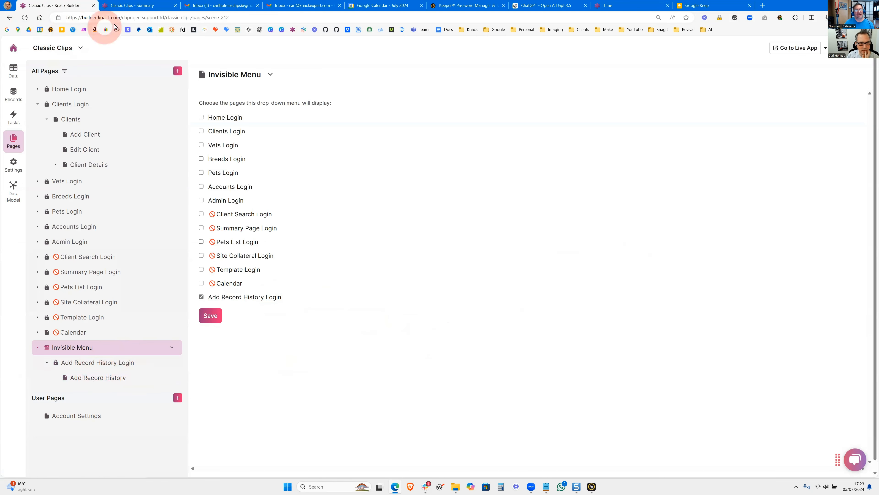
pyautogui.click(130, 6)
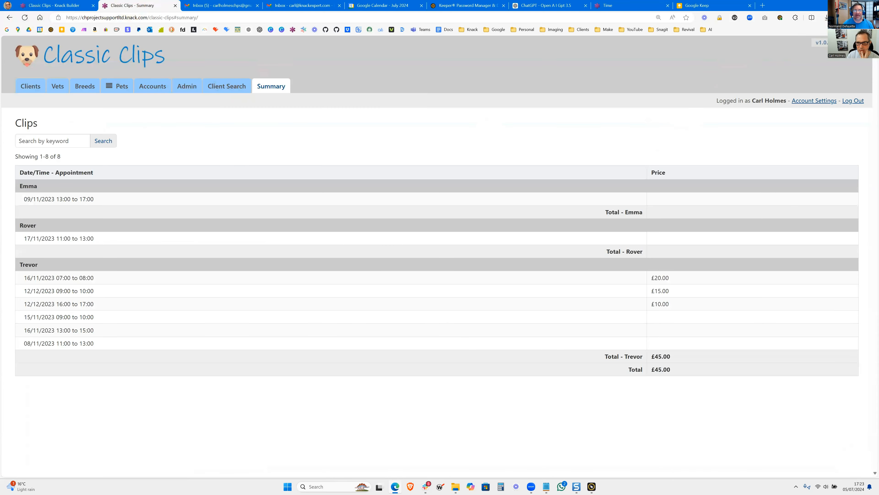
pyautogui.click(856, 17)
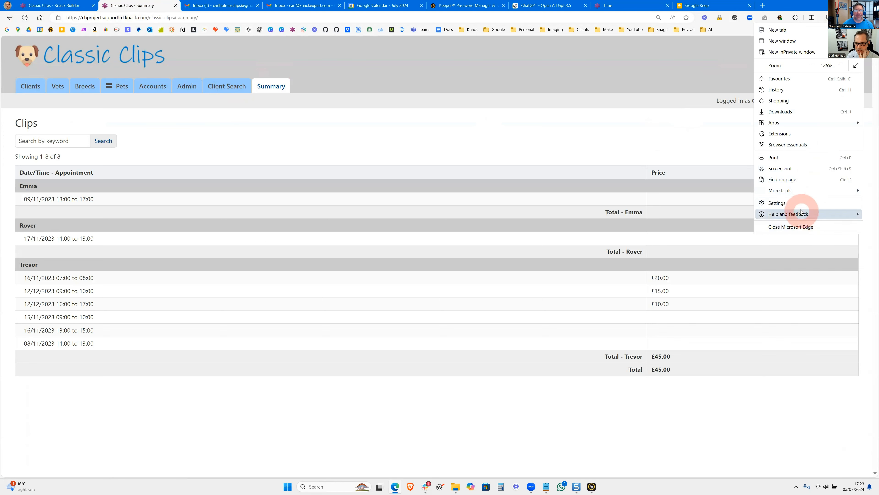
pyautogui.moveTo(782, 190)
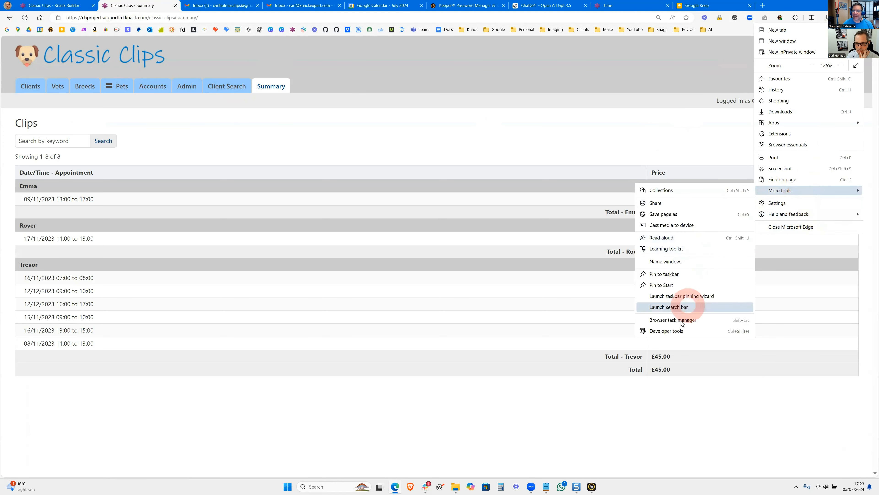
pyautogui.click(678, 330)
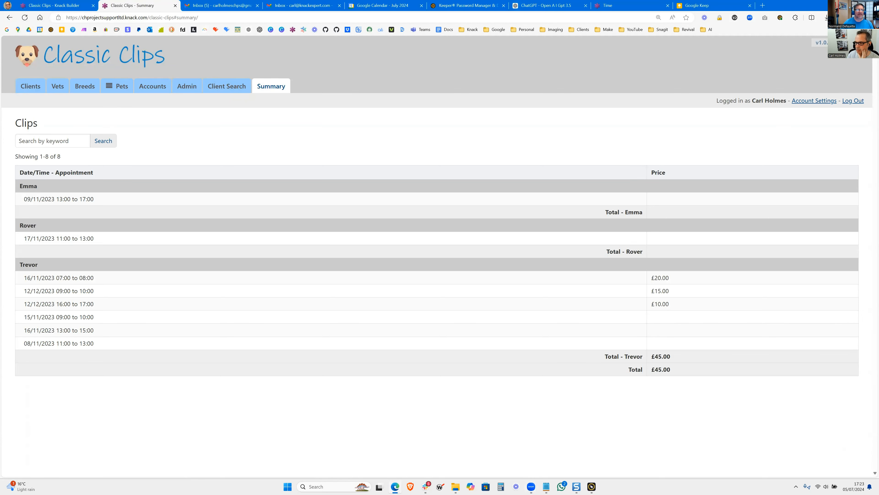
pyautogui.click(601, 212)
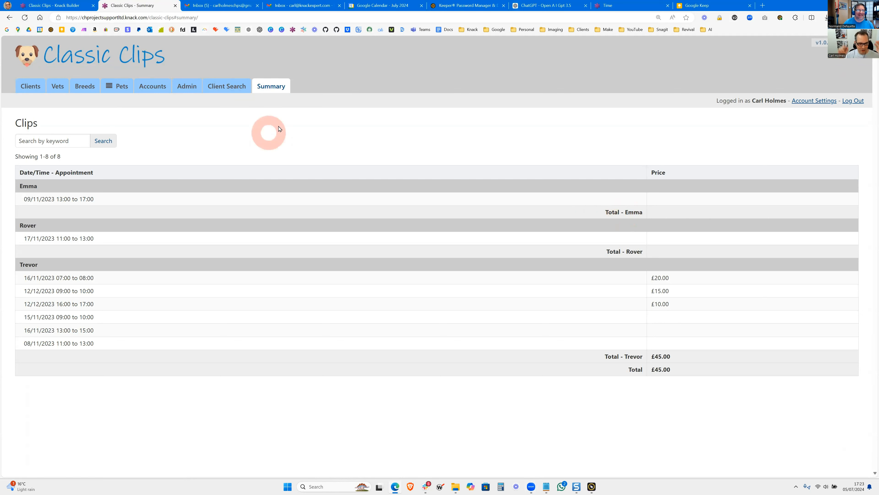
# Inspect the Summary menu entry in the live app's page code and expand the app-menu-list element recursively to examine its entries.
pyautogui.click(267, 88)
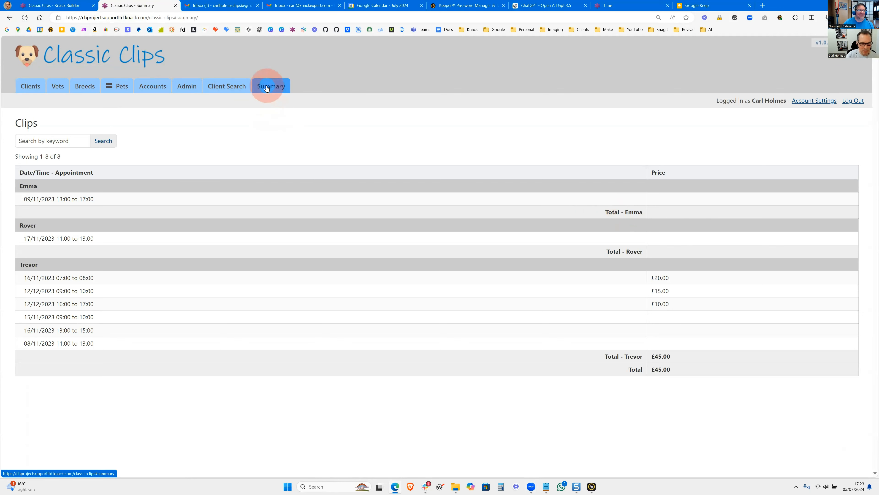
pyautogui.rightClick(267, 88)
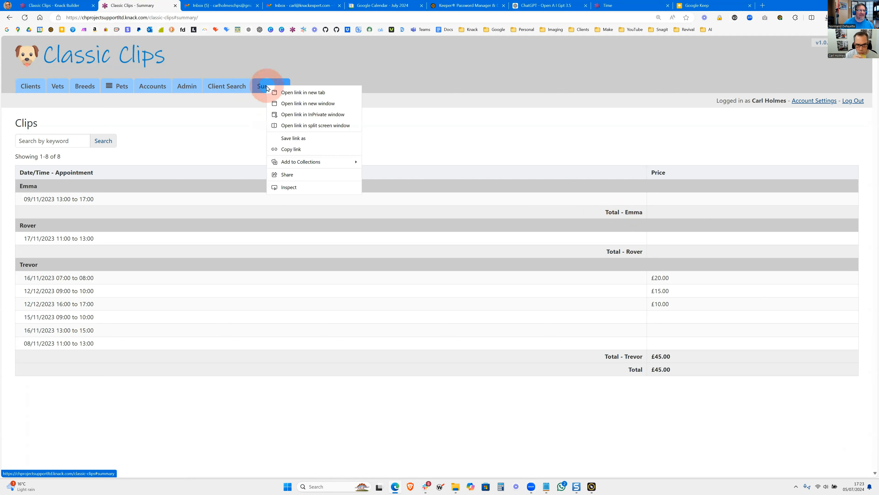
pyautogui.click(287, 190)
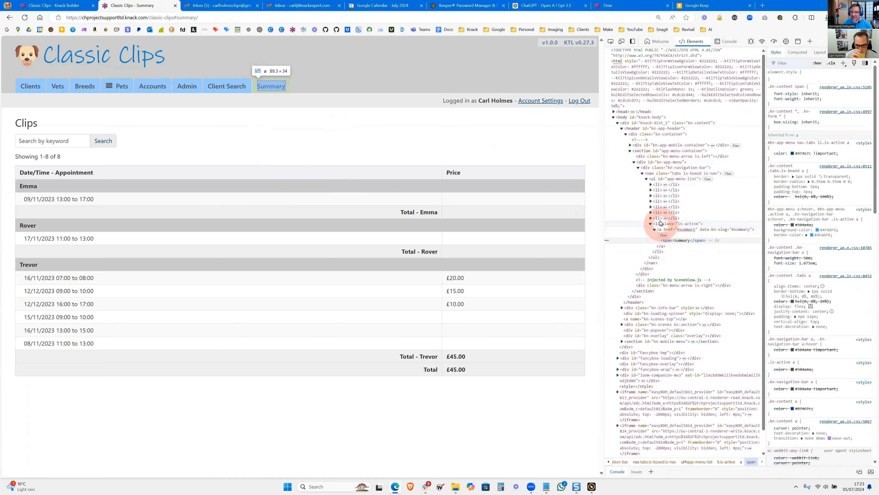
pyautogui.rightClick(663, 179)
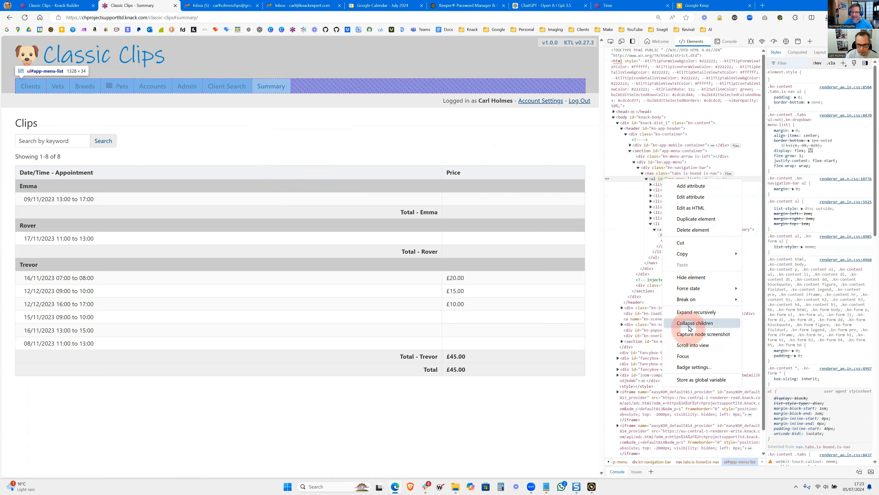
pyautogui.click(692, 311)
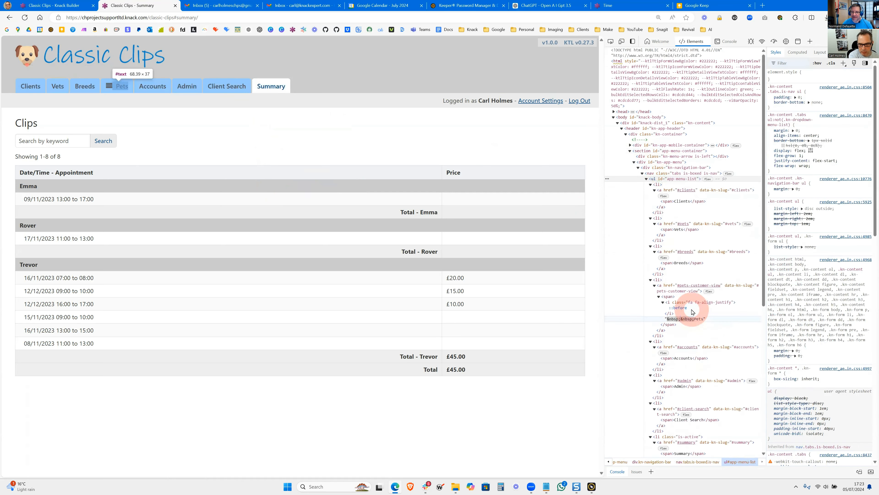
# Examine the remaining app-menu-list entries in the live app's page code and close the developer tools.
pyautogui.scroll(-3, 692, 231)
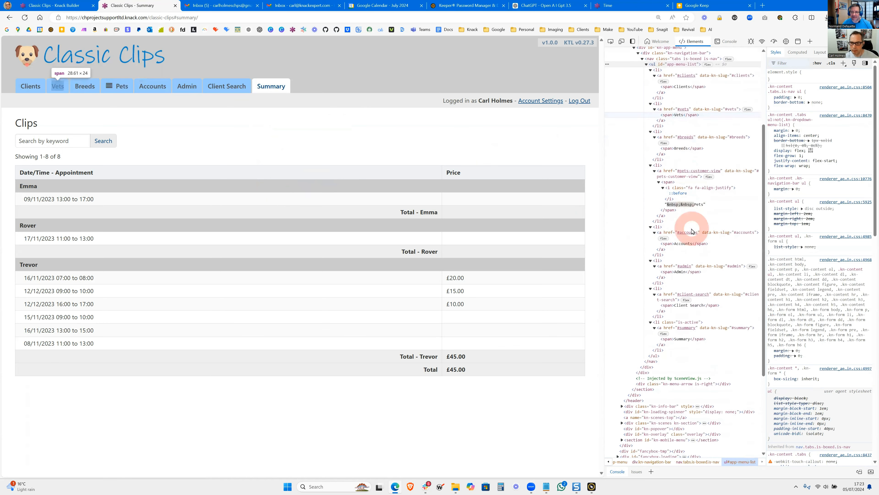
pyautogui.scroll(-3, 687, 292)
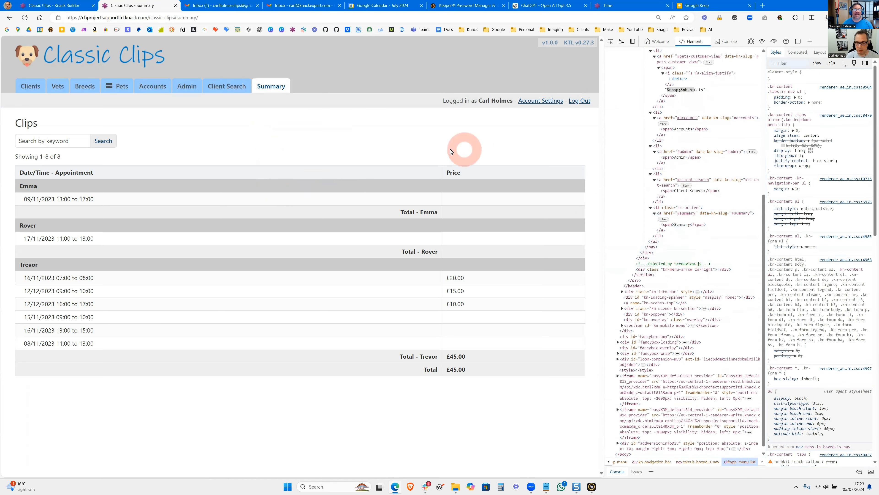
pyautogui.press('F12')
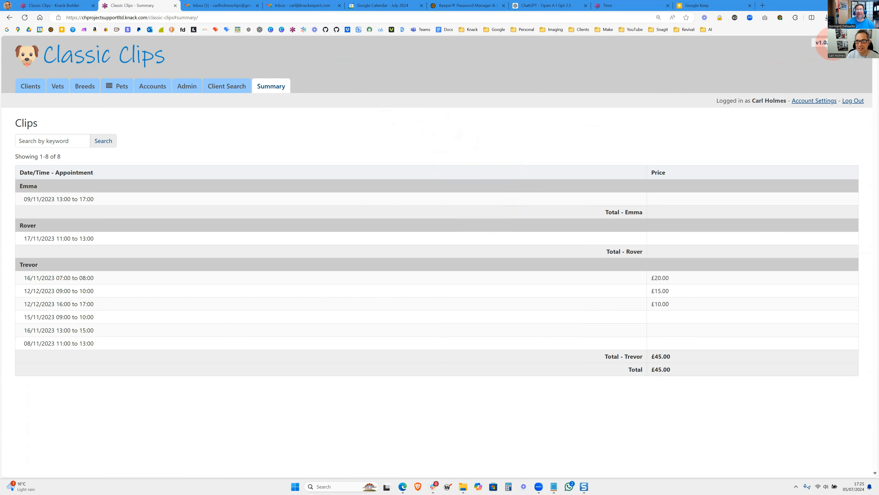
# Show how to open the browser's developer tools on the Summary page, and close them again.
pyautogui.click(857, 18)
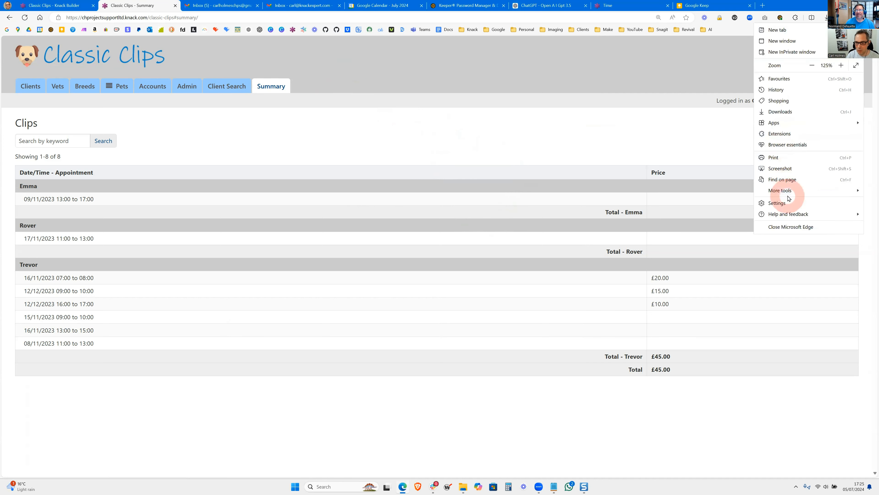
pyautogui.moveTo(778, 193)
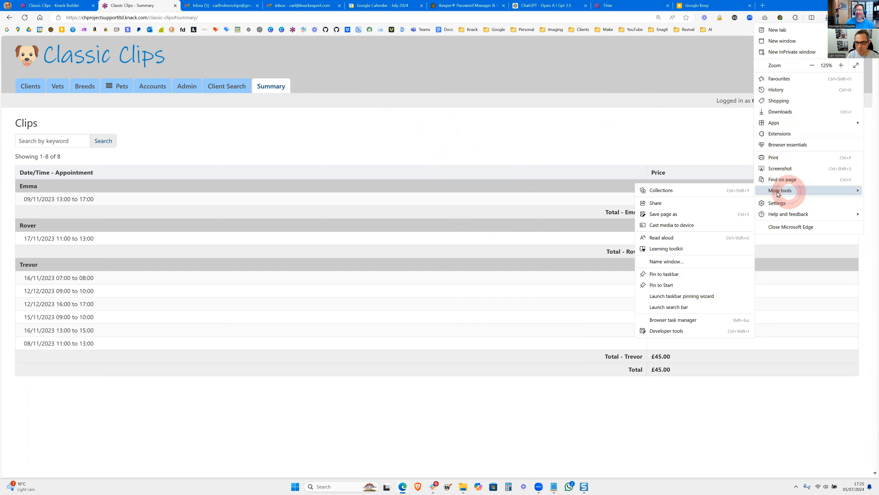
pyautogui.click(670, 331)
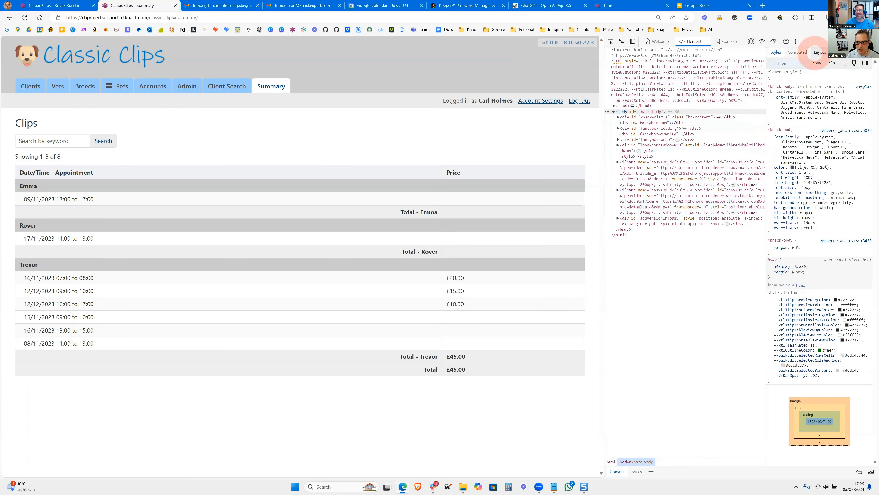
pyautogui.press('F12')
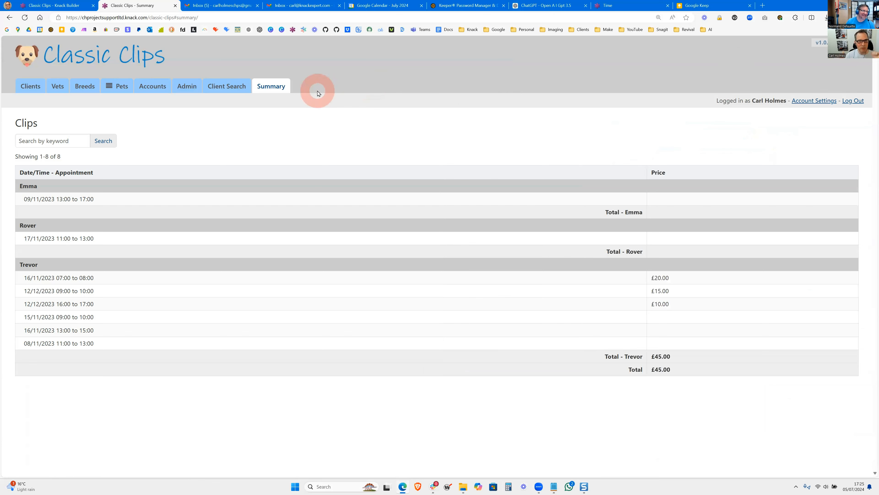
# Switch to the Knack Builder and review the access options for a new login page without creating it.
pyautogui.click(44, 4)
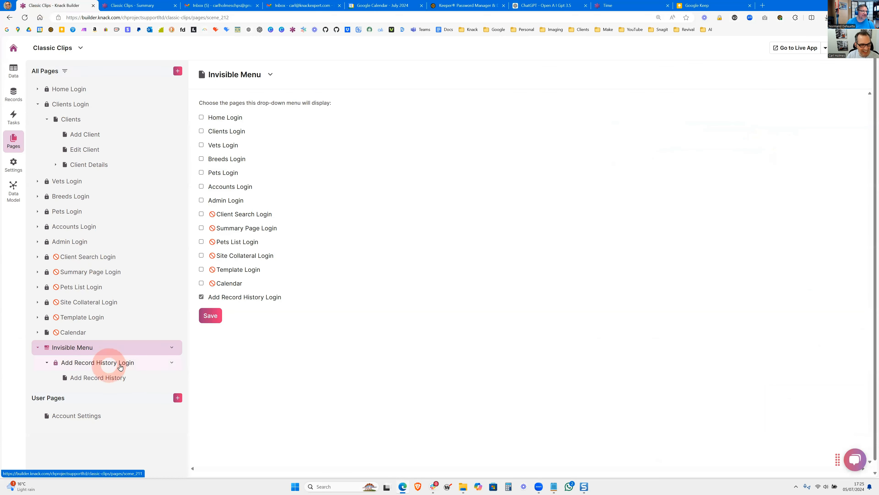
pyautogui.click(178, 71)
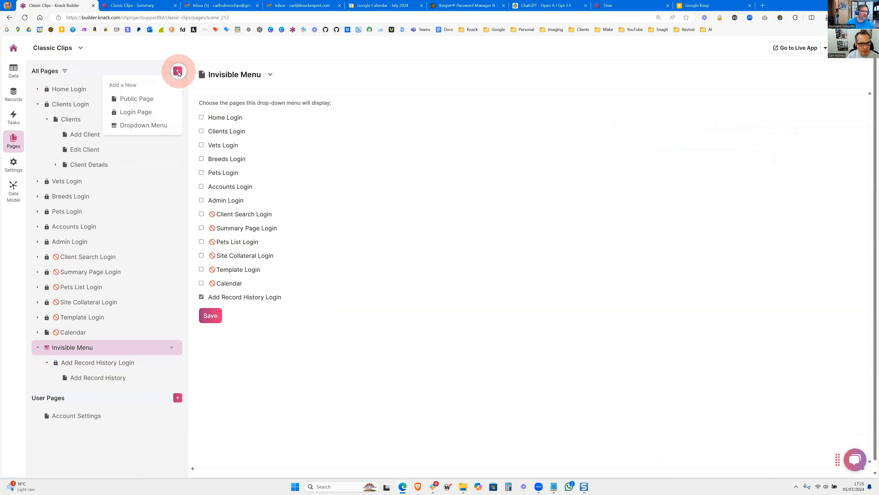
pyautogui.click(136, 112)
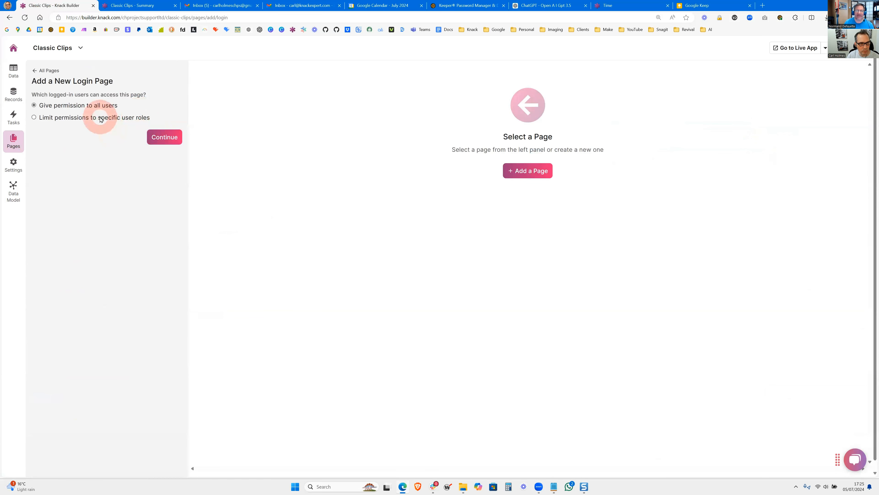
pyautogui.click(37, 71)
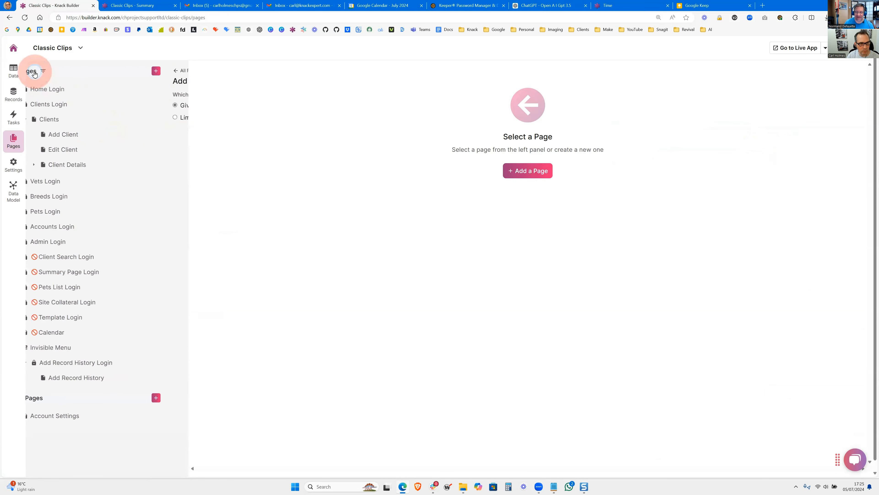
# Review the Add Record History Login page, its Add Record History form and the Edit Client page.
pyautogui.click(93, 362)
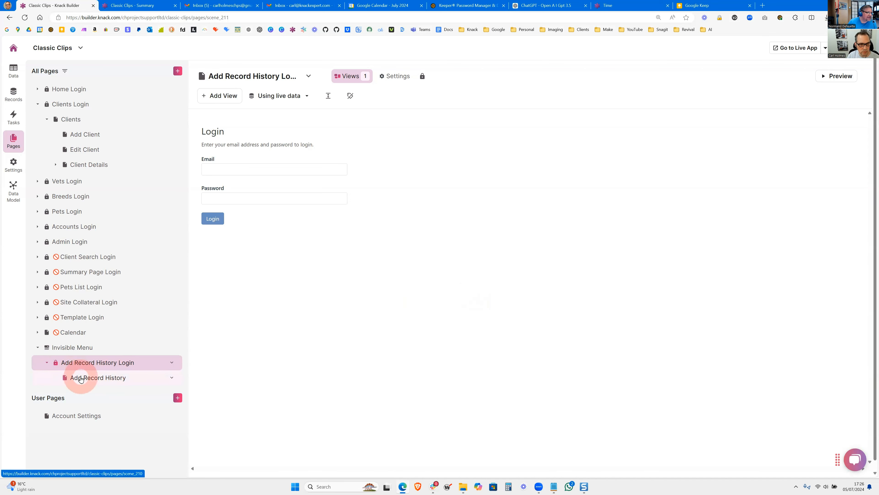
pyautogui.click(94, 378)
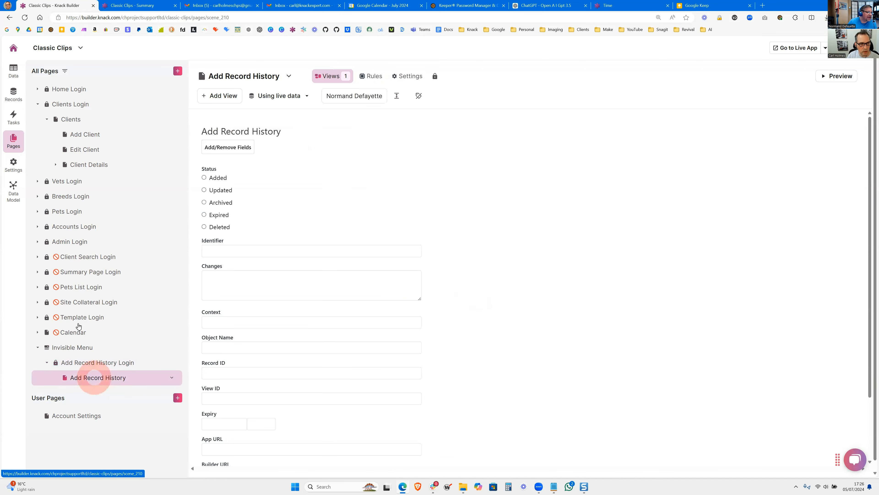
pyautogui.click(80, 151)
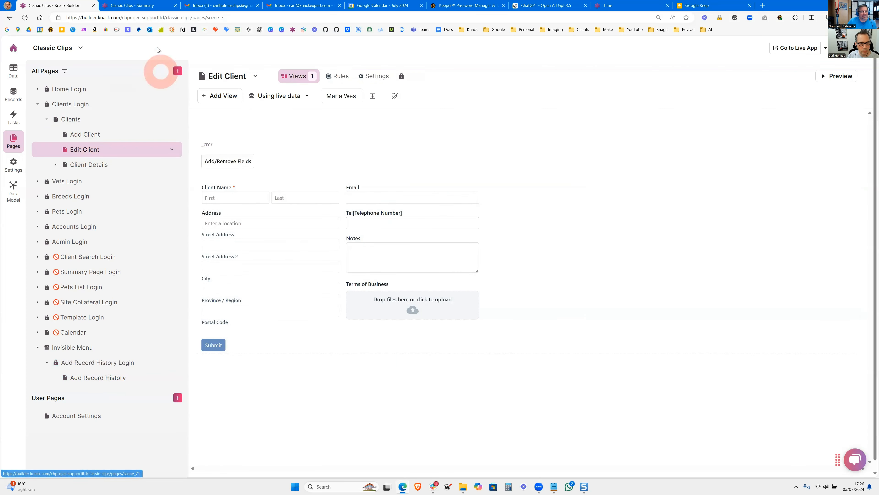
# Switch to the live app and open the edit form of the first client in the Clients table.
pyautogui.click(131, 6)
pyautogui.click(24, 87)
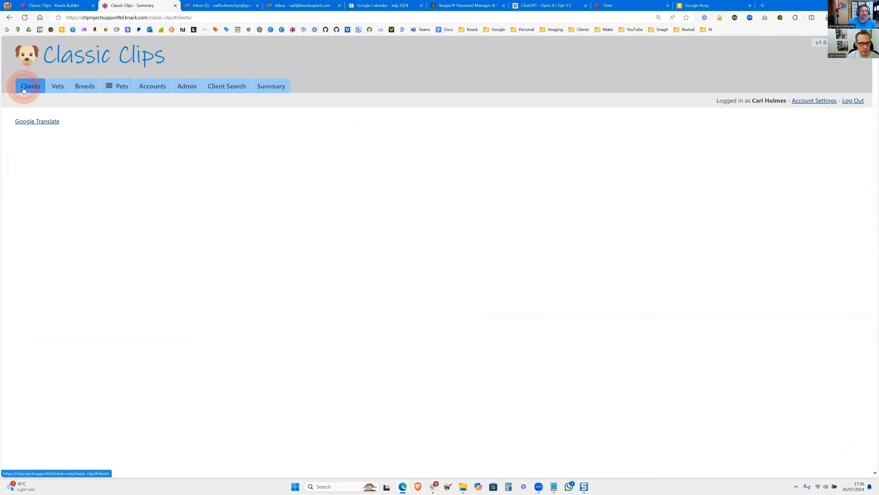
pyautogui.click(812, 247)
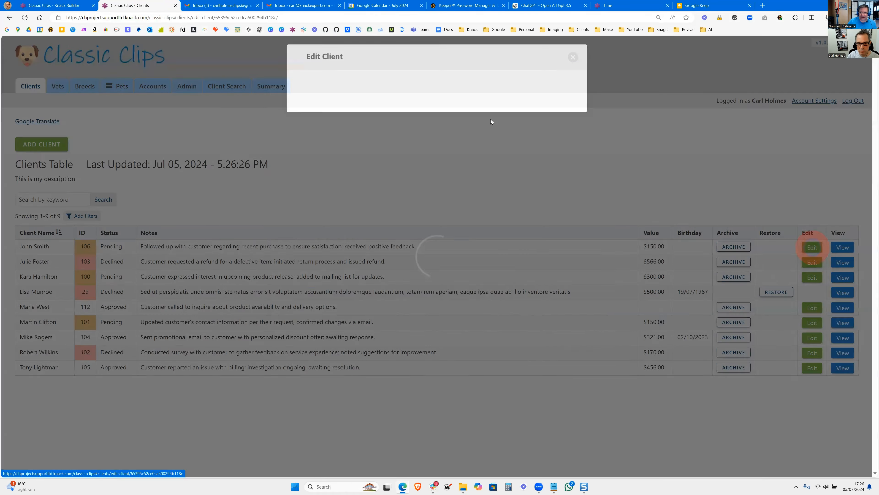
# Return to the Knack Builder and open the design and options settings of the Edit Client form.
pyautogui.click(82, 10)
pyautogui.click(87, 149)
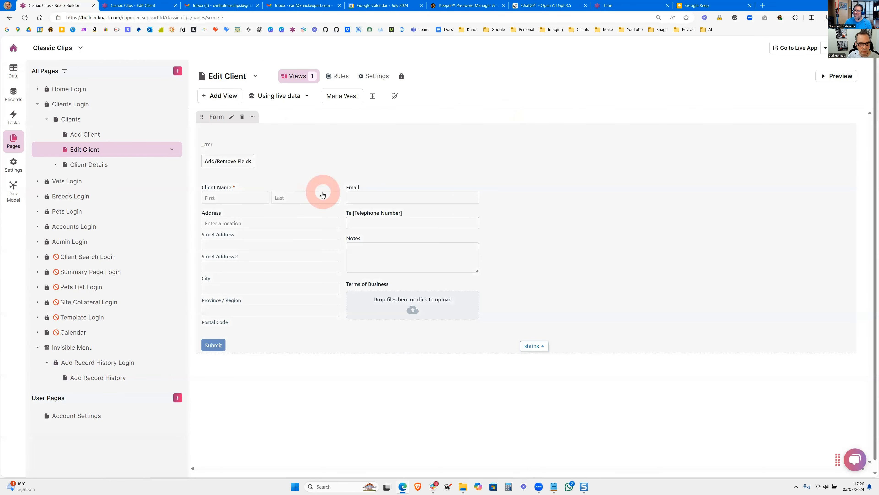
pyautogui.click(372, 161)
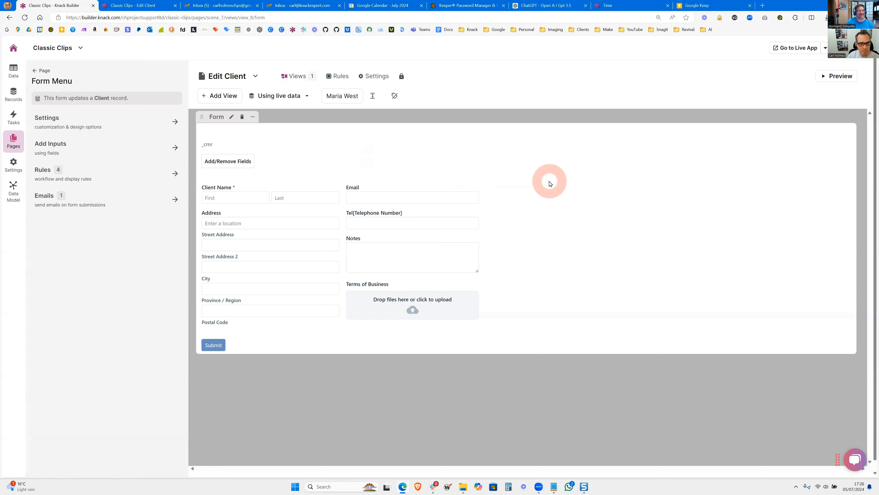
pyautogui.click(46, 119)
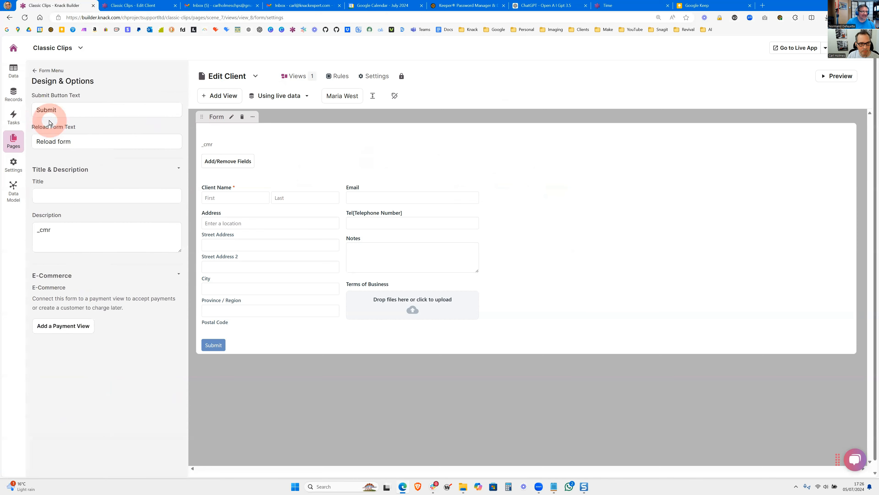
# Add the line "_arh=[context, Edit Store], [exclude, Services, Multiple Choice], [expiry, 5m]" below _cmr in the form's description.
pyautogui.click(75, 238)
pyautogui.press('Return')
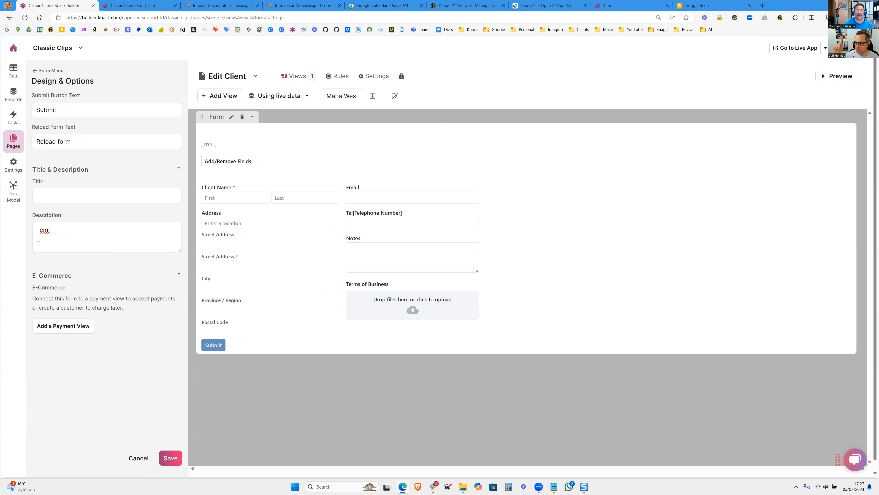
pyautogui.doubleClick(39, 239)
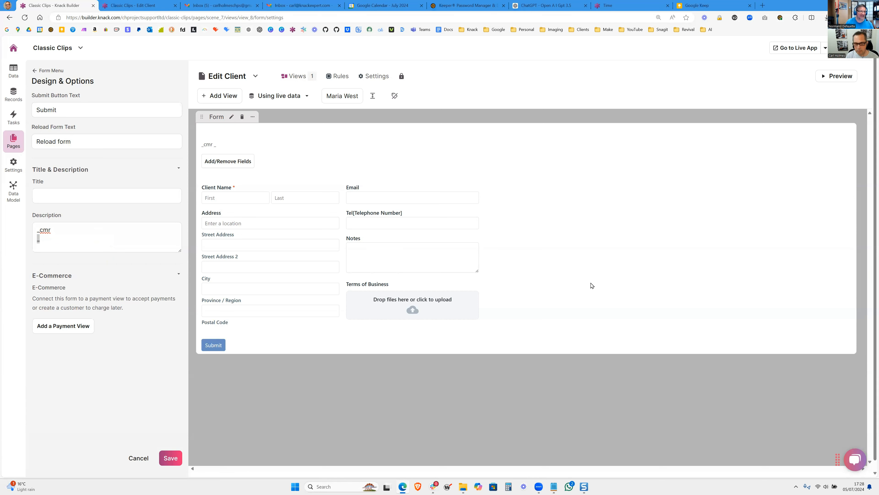
pyautogui.click(62, 243)
pyautogui.write('arh=[context, Edit Store], [exclude, Services, Multiple Choice], [expiry, 5m]')
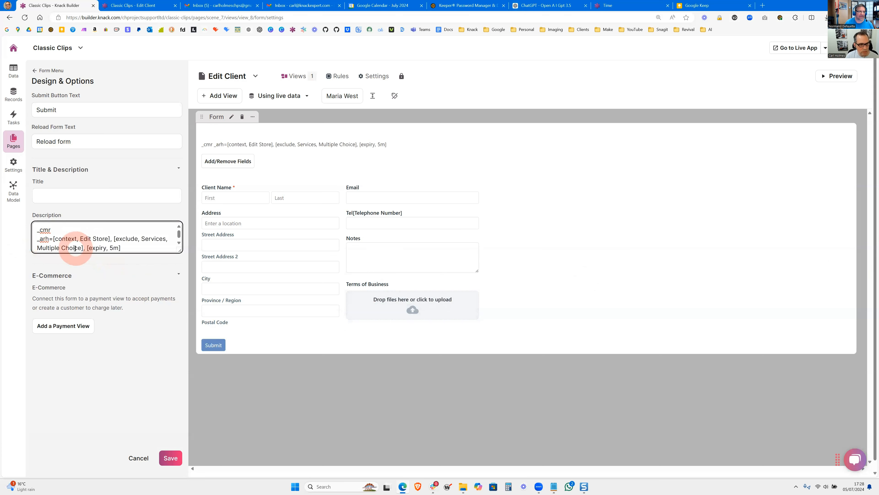
# Widen the settings area and change the context value in the _arh line to Edit Client.
pyautogui.moveTo(188, 258); pyautogui.dragTo(320, 286)
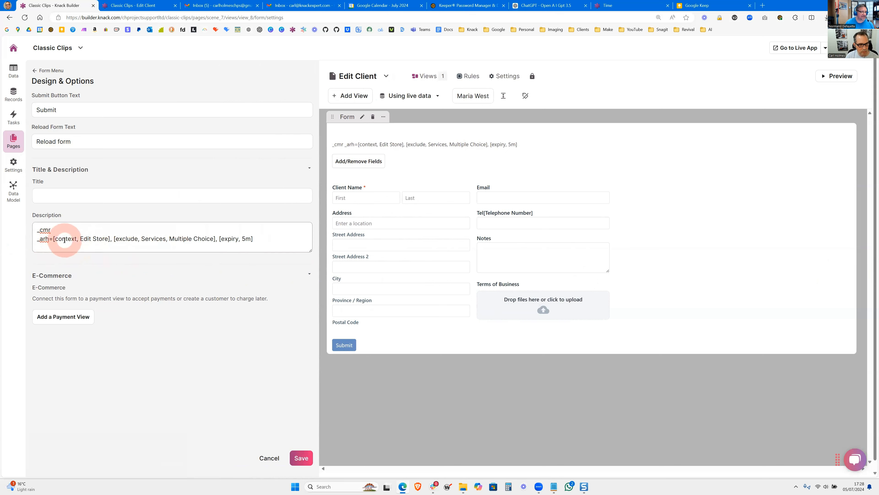
pyautogui.moveTo(80, 239); pyautogui.dragTo(108, 239)
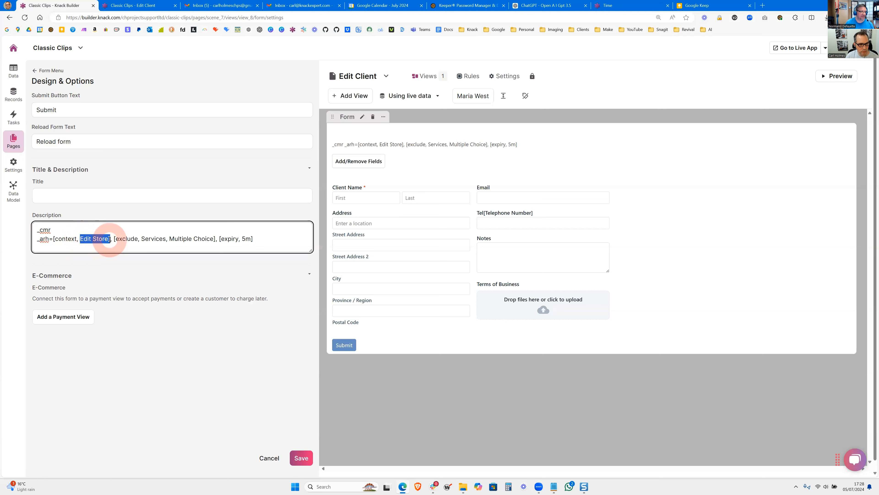
pyautogui.click(93, 238)
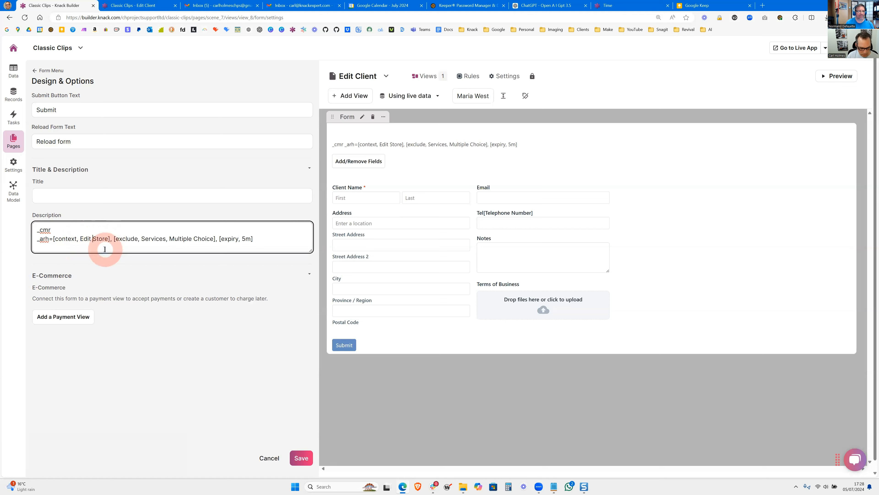
pyautogui.write('Client')
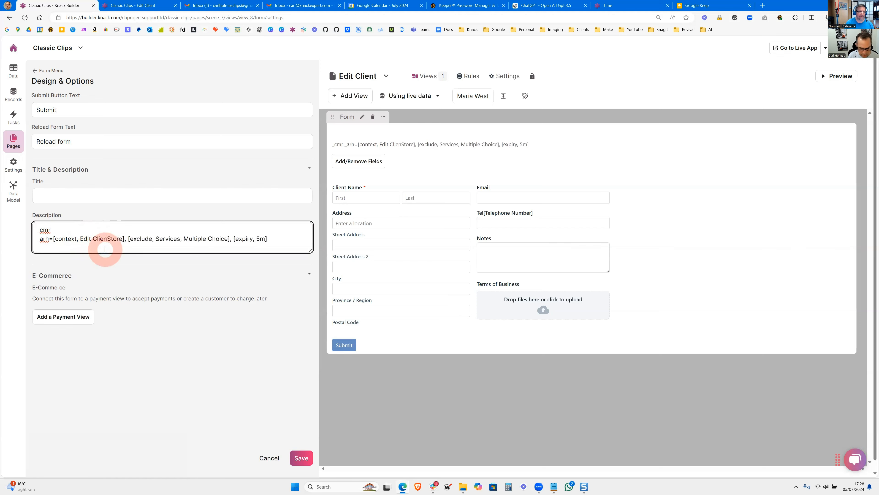
pyautogui.press('Delete')
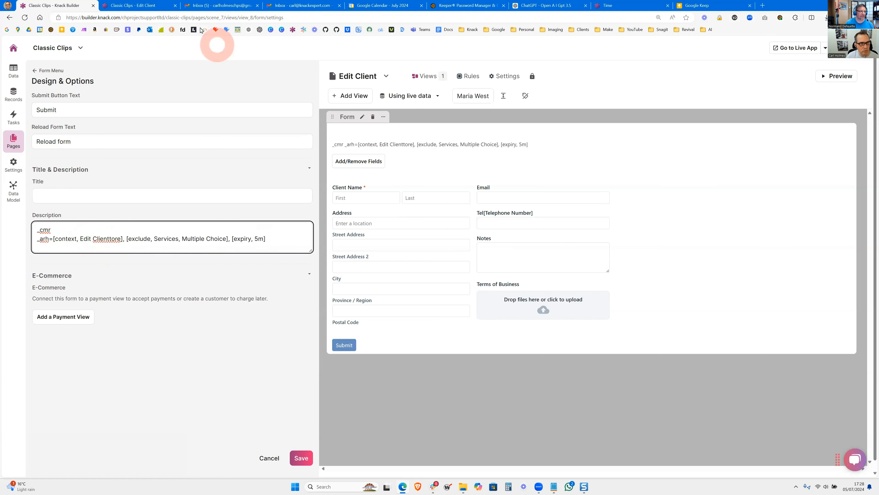
pyautogui.click(134, 4)
pyautogui.click(54, 5)
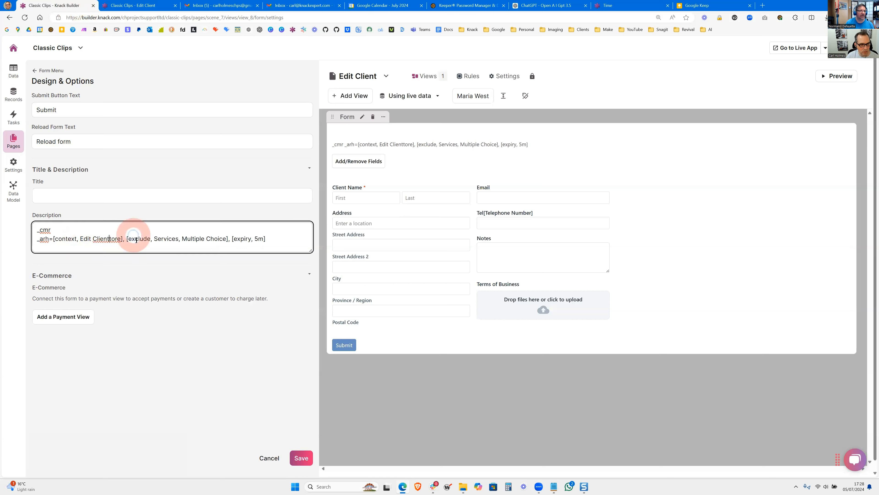
pyautogui.press('Delete')
pyautogui.press('Delete')
pyautogui.press('Delete')
pyautogui.press('Delete')
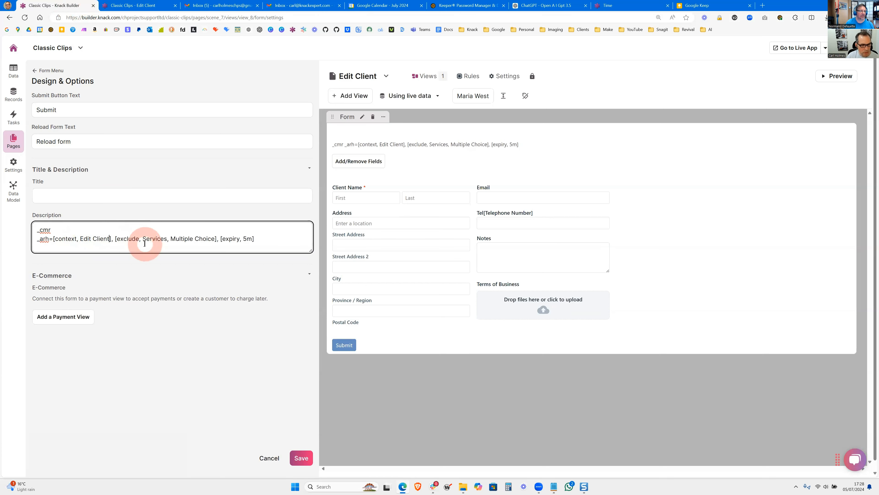
pyautogui.click(38, 238)
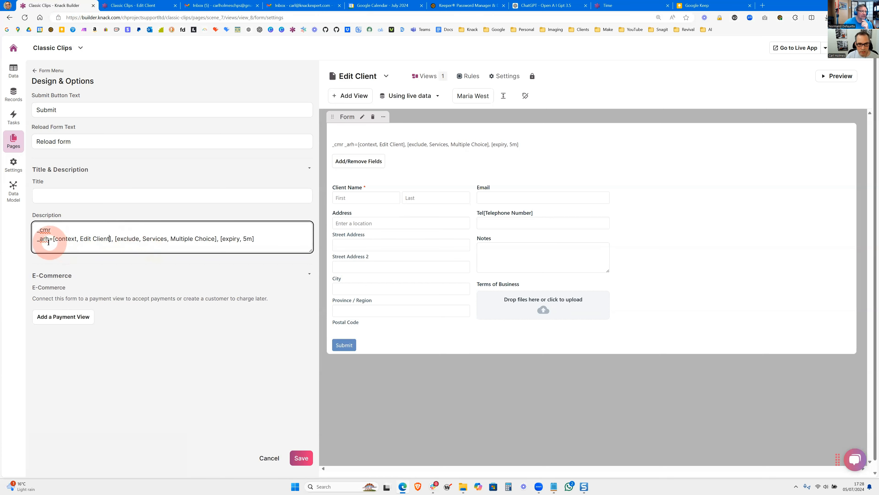
pyautogui.click(65, 242)
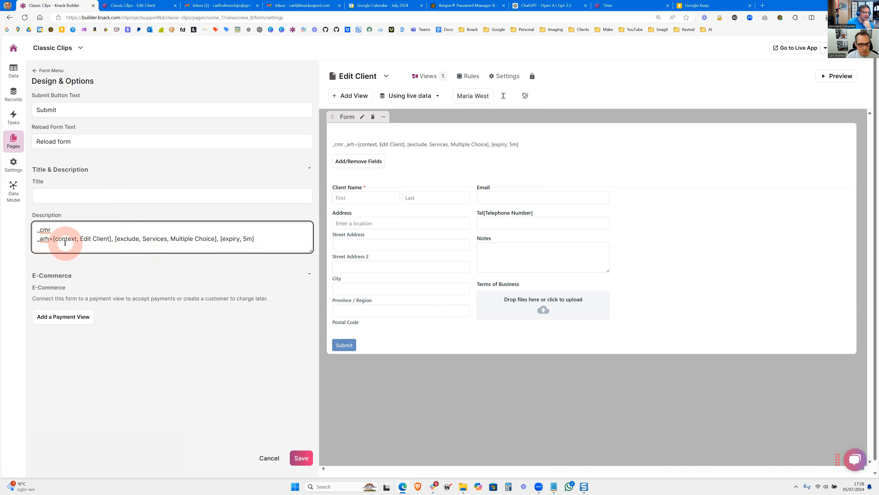
pyautogui.moveTo(80, 239); pyautogui.dragTo(110, 239)
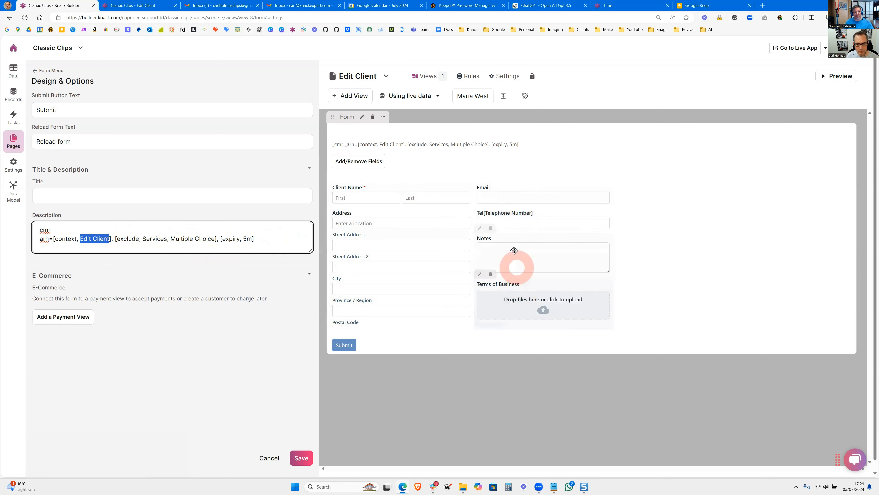
# Remove the [exclude, Services, Multiple Choice] group and its separator from the _arh line.
pyautogui.click(217, 239)
pyautogui.moveTo(205, 239); pyautogui.dragTo(114, 240)
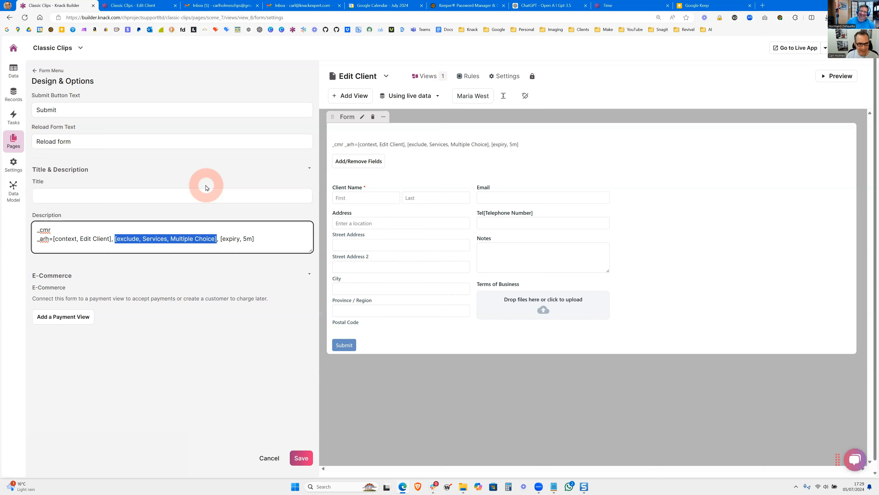
pyautogui.press('BackSpace')
pyautogui.press('Delete')
pyautogui.press('Delete')
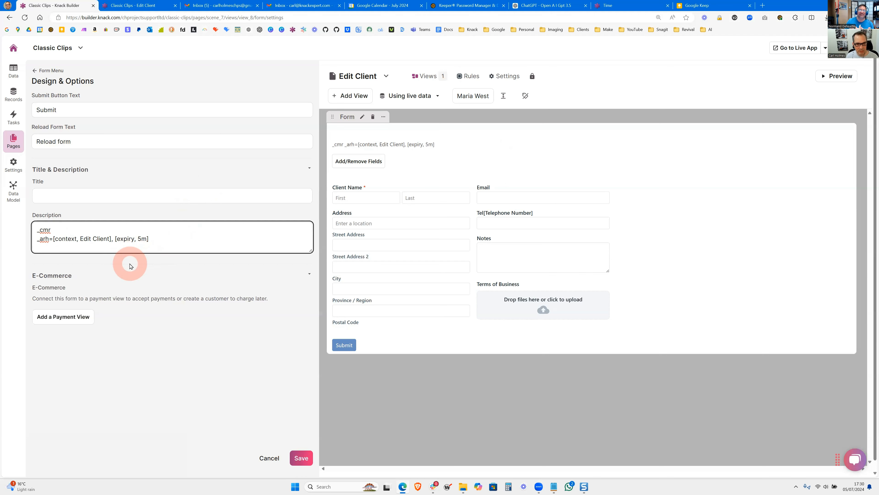
# Add the unit abbreviations M,H,D below the time units in the Notepad note, then minimize the note.
pyautogui.click(465, 214)
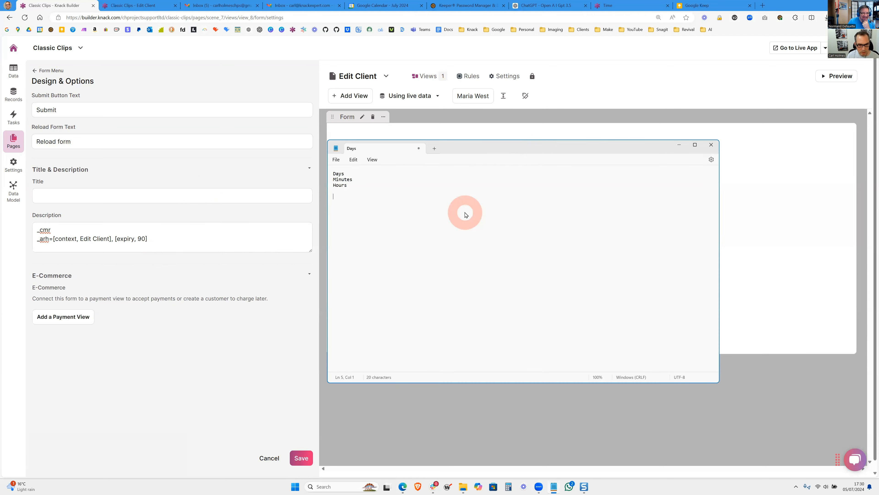
pyautogui.write('M,H,D')
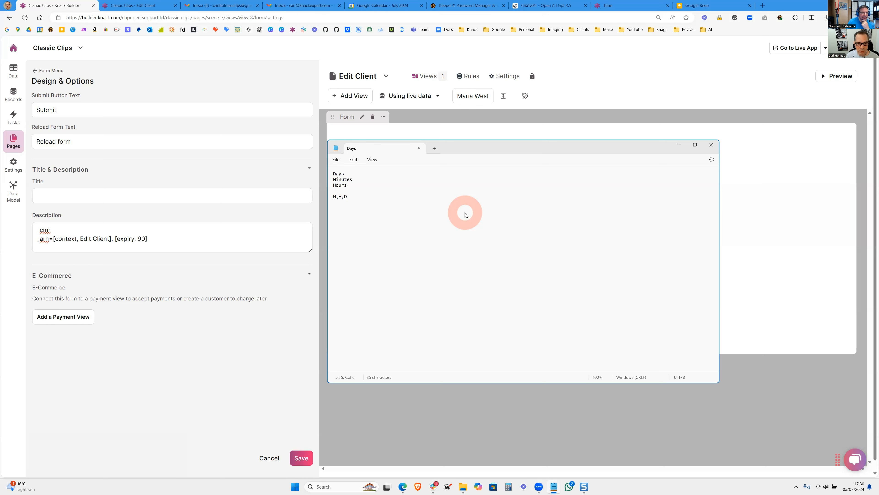
pyautogui.click(679, 145)
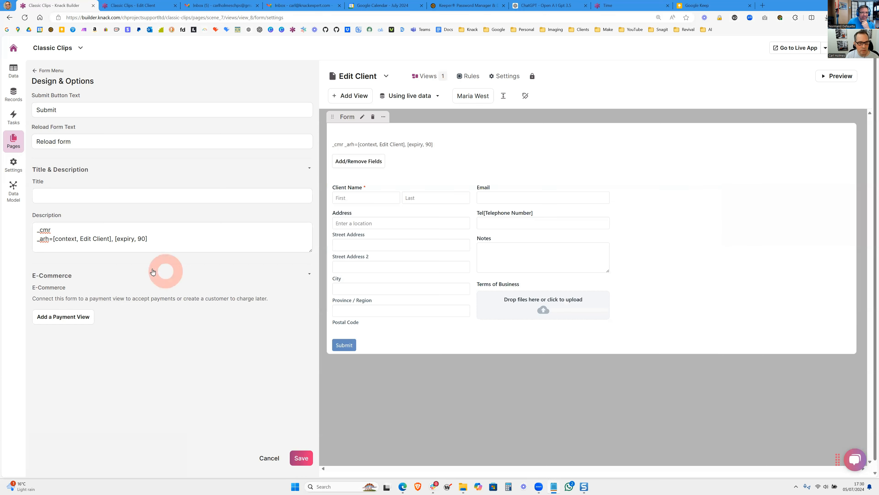
# Set the expiry value in the _arh line to 90d and save the Edit Client form.
pyautogui.click(138, 238)
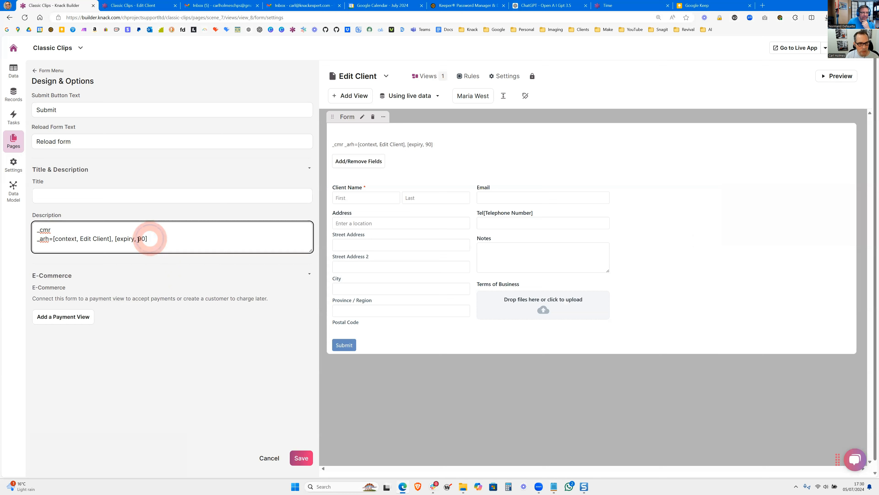
pyautogui.moveTo(148, 238); pyautogui.dragTo(115, 239)
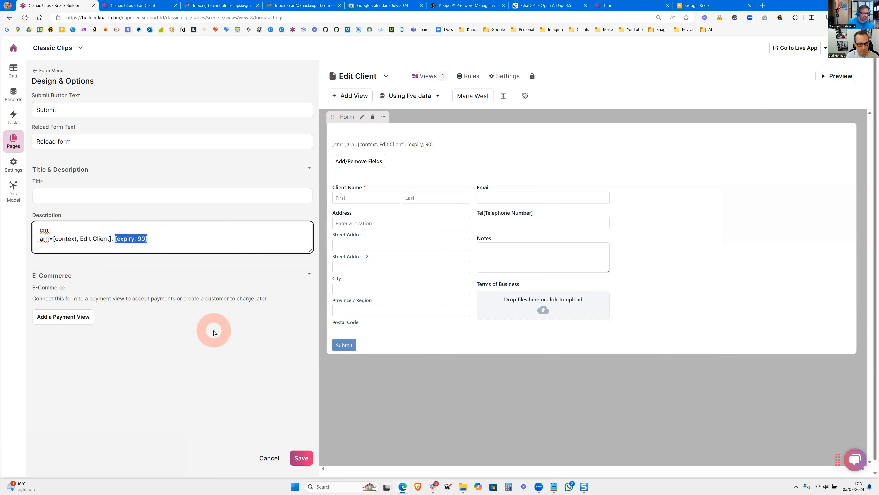
pyautogui.click(158, 238)
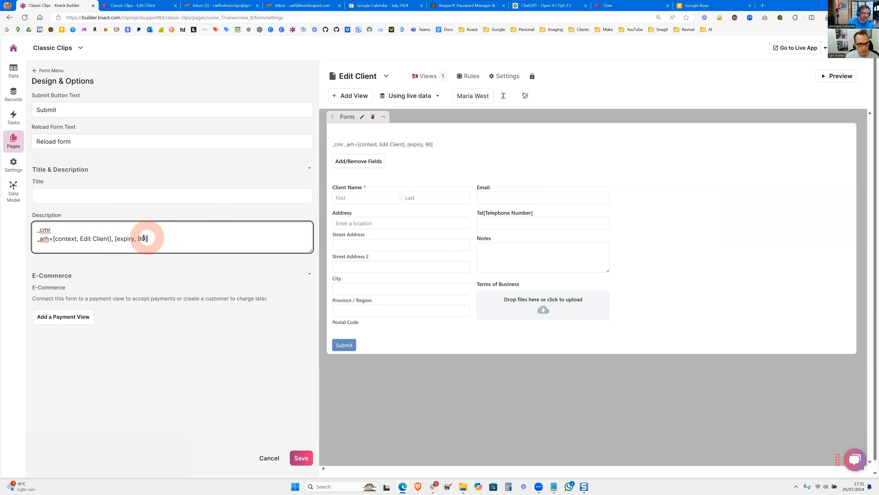
pyautogui.write('d')
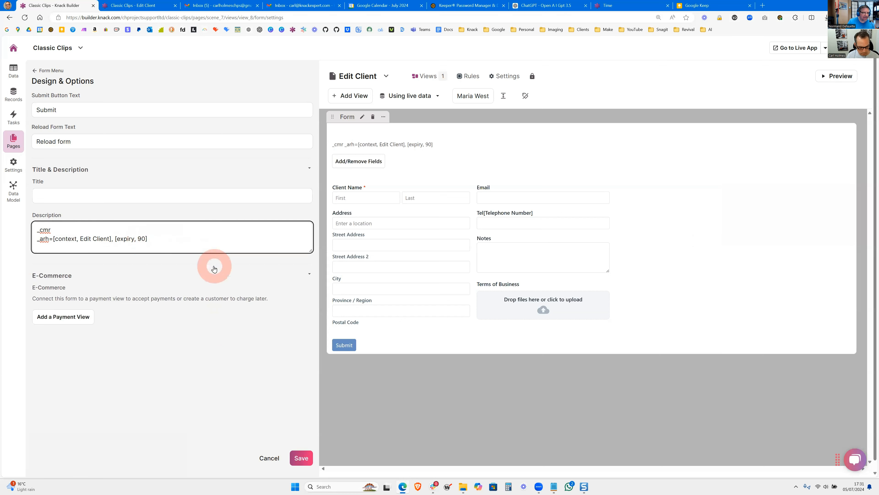
pyautogui.press('BackSpace')
pyautogui.write('D')
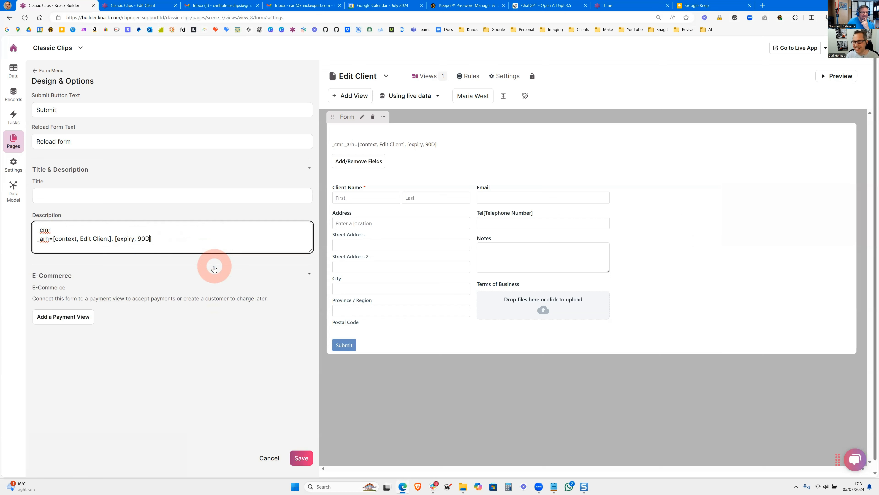
pyautogui.press('BackSpace')
pyautogui.write('d')
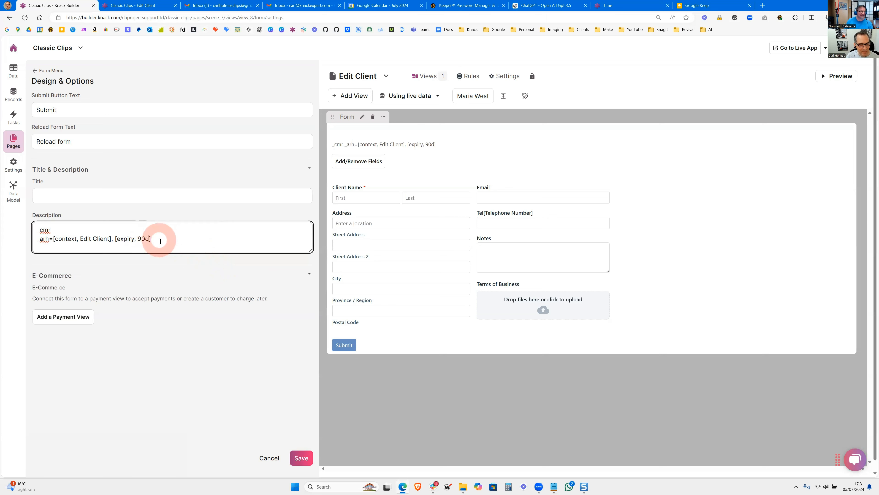
pyautogui.moveTo(158, 239); pyautogui.dragTo(115, 239)
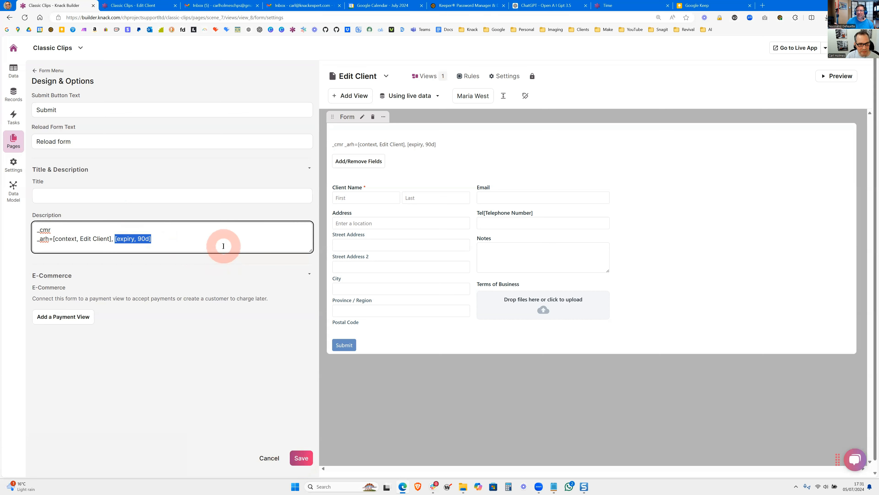
pyautogui.click(301, 458)
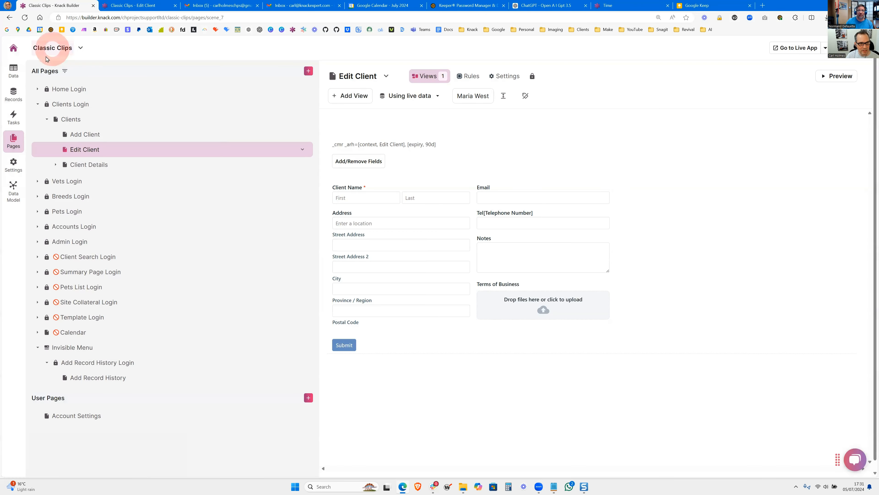
# Examine the settings of the Expiry date/time field in the Record History table and close them without changes.
pyautogui.click(13, 70)
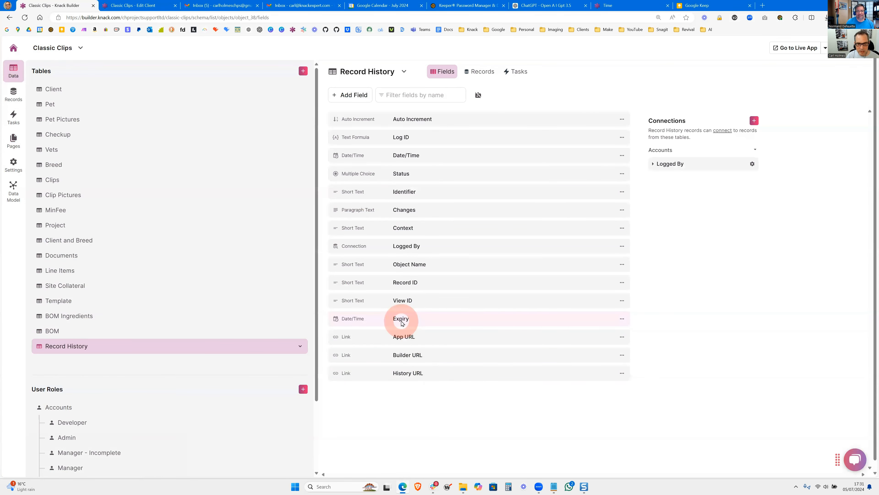
pyautogui.click(411, 323)
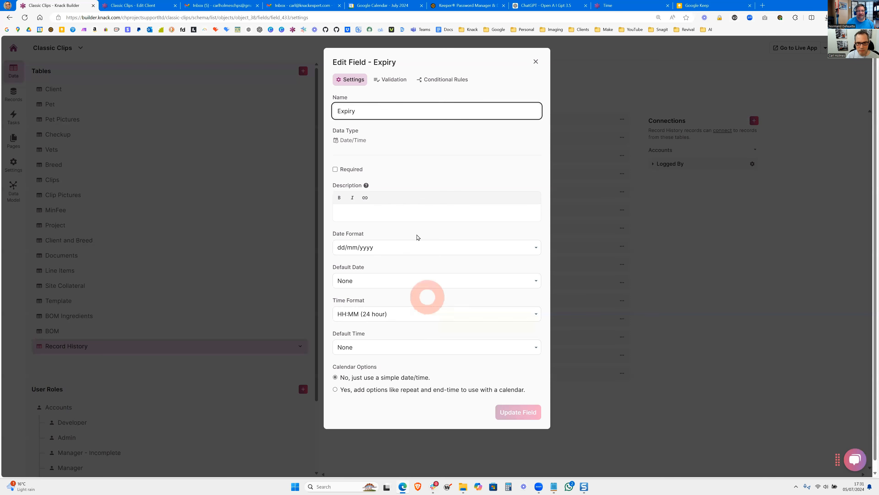
pyautogui.click(535, 62)
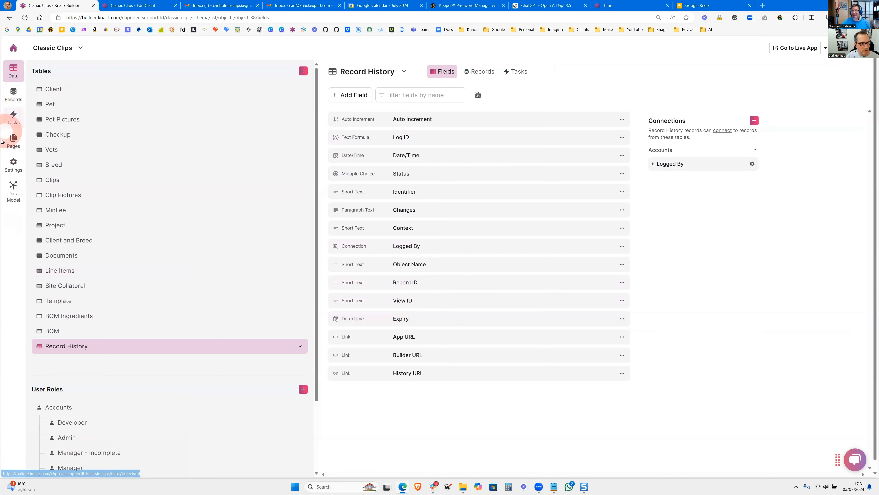
# Reopen the Edit Client form's design and options and review the _arh line and its context value.
pyautogui.click(13, 140)
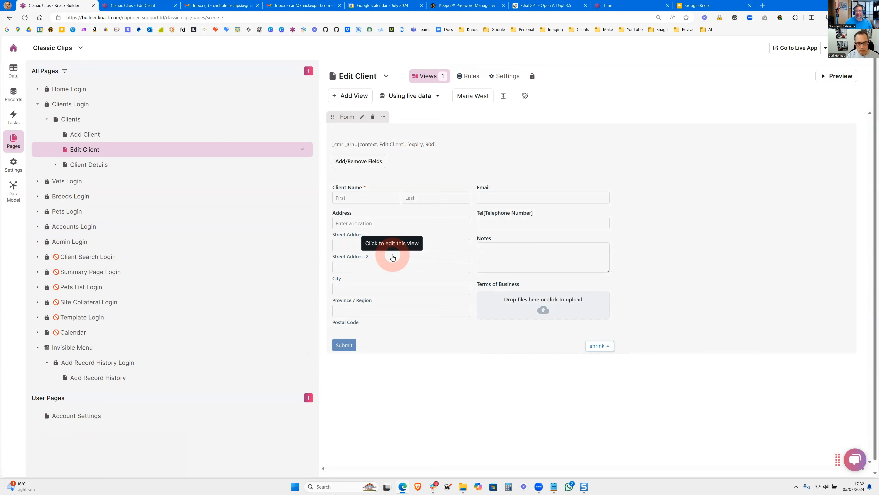
pyautogui.click(443, 257)
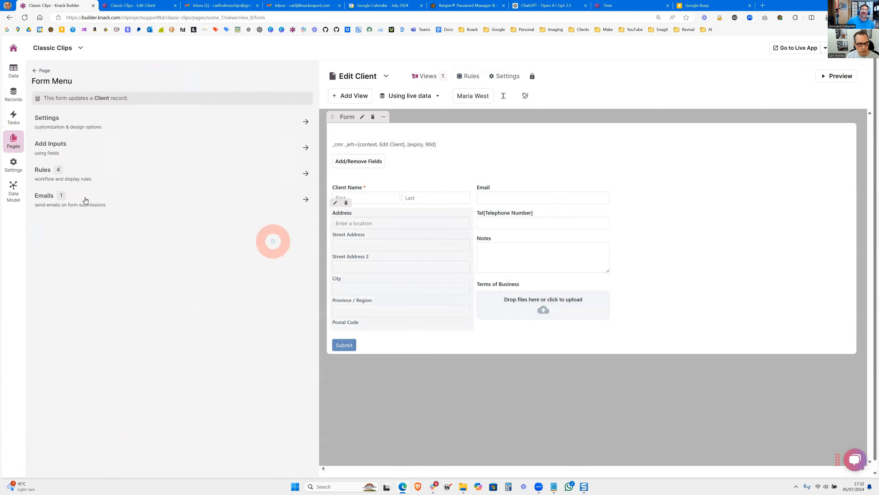
pyautogui.click(83, 132)
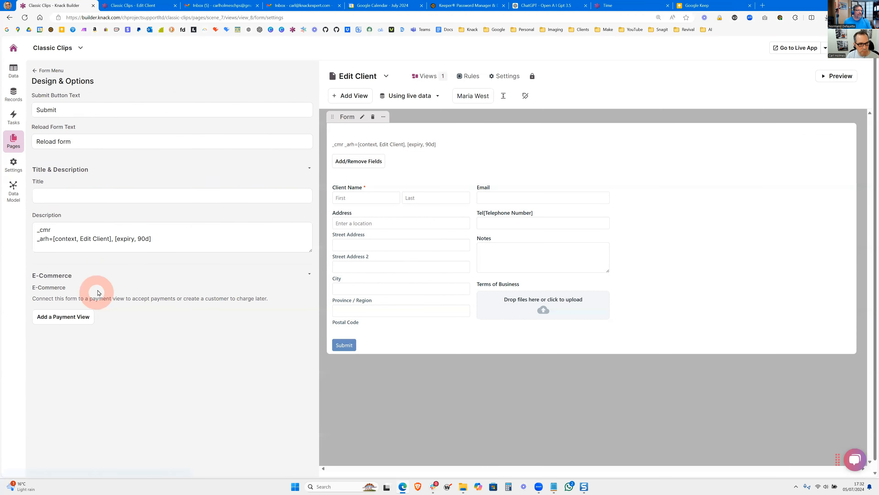
pyautogui.click(154, 238)
pyautogui.moveTo(154, 239); pyautogui.dragTo(38, 239)
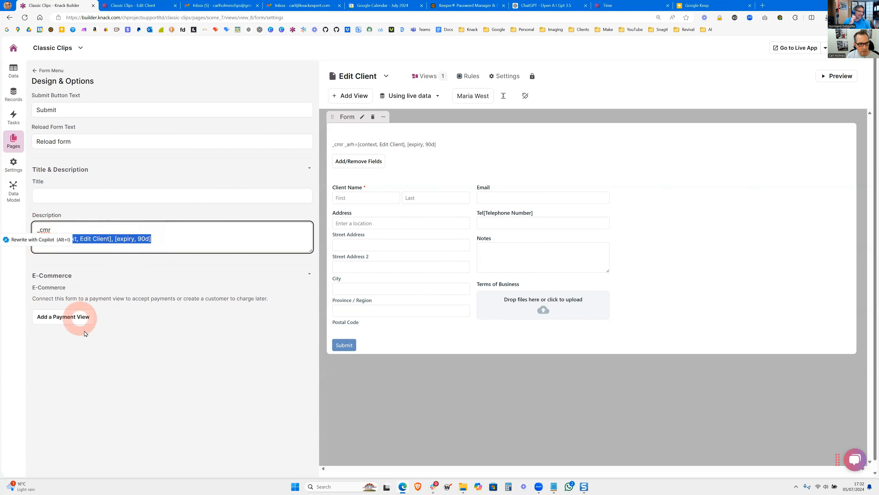
pyautogui.click(89, 363)
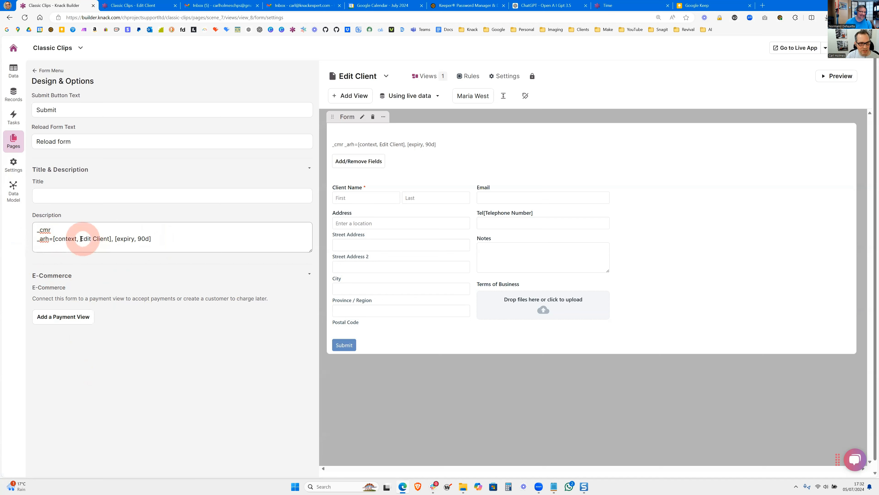
pyautogui.moveTo(80, 239); pyautogui.dragTo(110, 239)
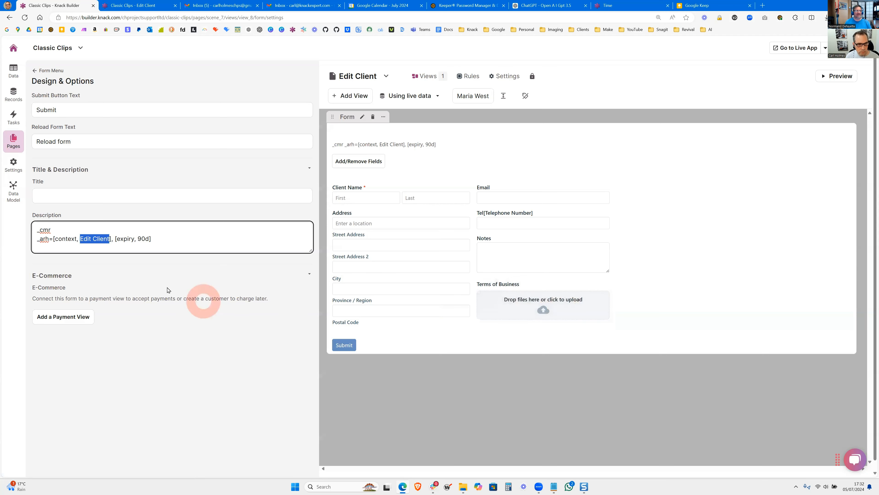
# Open the Clients page in the page list and its Clients Table grid for editing.
pyautogui.click(14, 143)
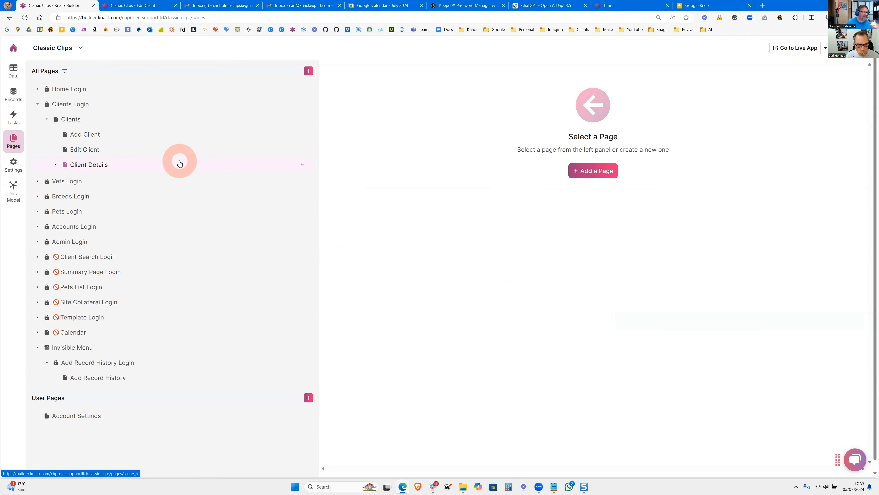
pyautogui.click(79, 121)
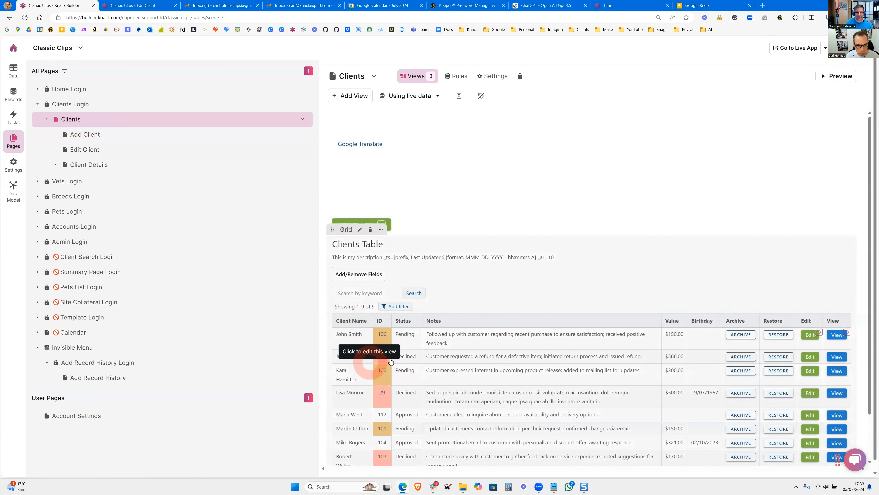
pyautogui.scroll(-2, 471, 315)
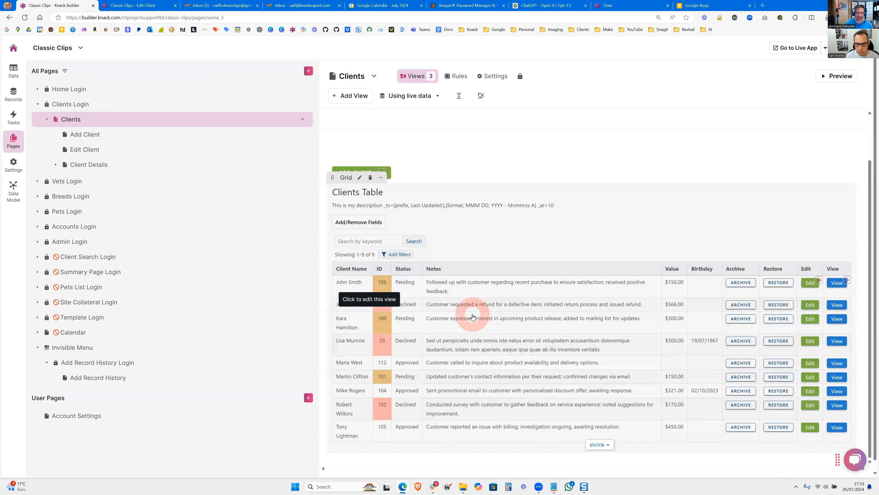
pyautogui.click(482, 272)
pyautogui.click(158, 52)
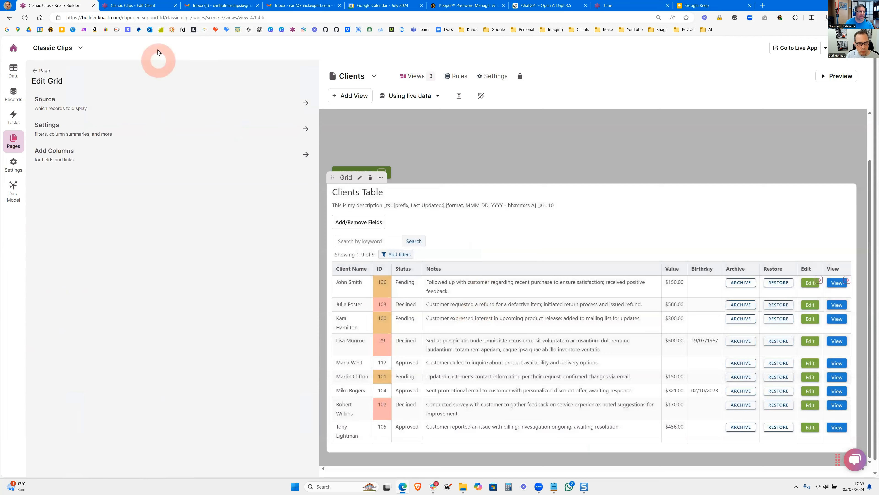
# Check the clients table in the Classic Clips live app and return to the Knack Builder.
pyautogui.click(133, 5)
pyautogui.click(588, 57)
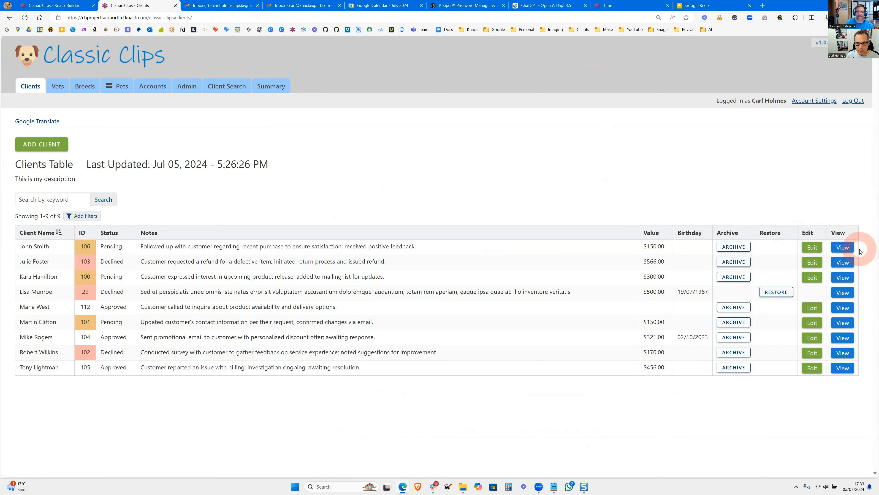
pyautogui.click(55, 6)
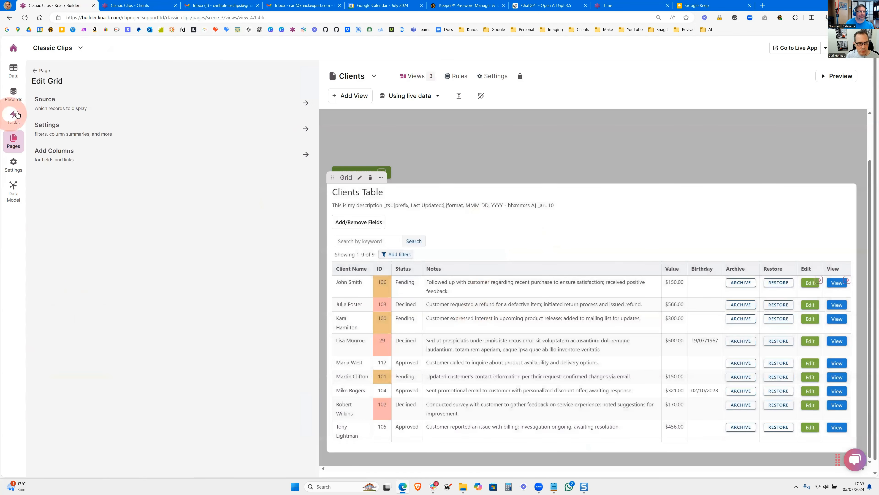
# Open the Clients Table grid's settings and make its description box taller.
pyautogui.click(69, 129)
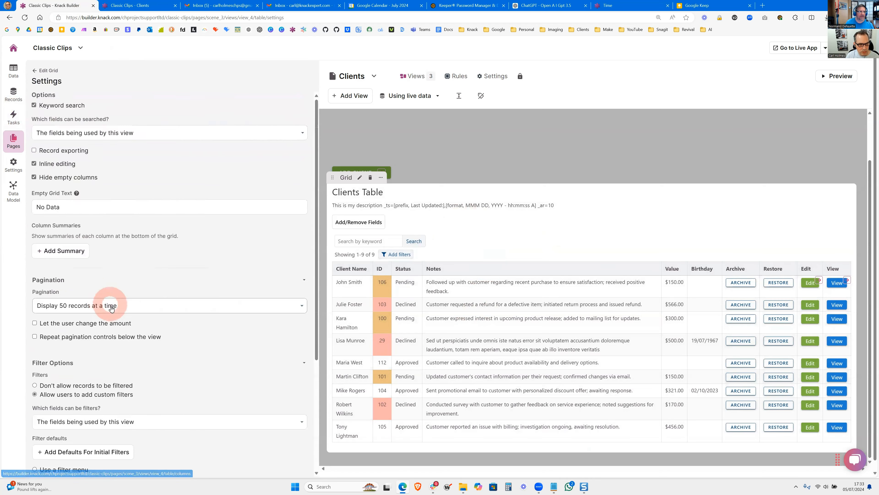
pyautogui.scroll(-5, 111, 308)
pyautogui.moveTo(300, 414); pyautogui.dragTo(297, 457)
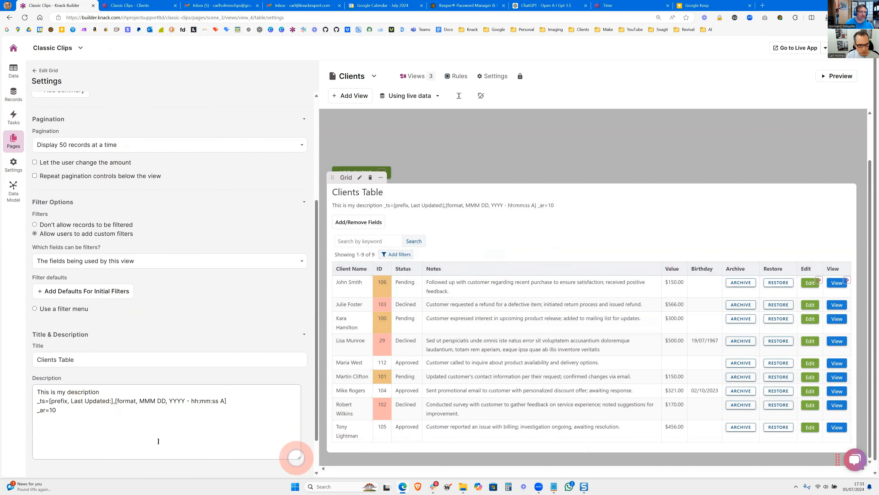
# Add a new line reading _vrh= below _ar=10 in the Clients Table grid's description.
pyautogui.click(72, 413)
pyautogui.press('Return')
pyautogui.write('_')
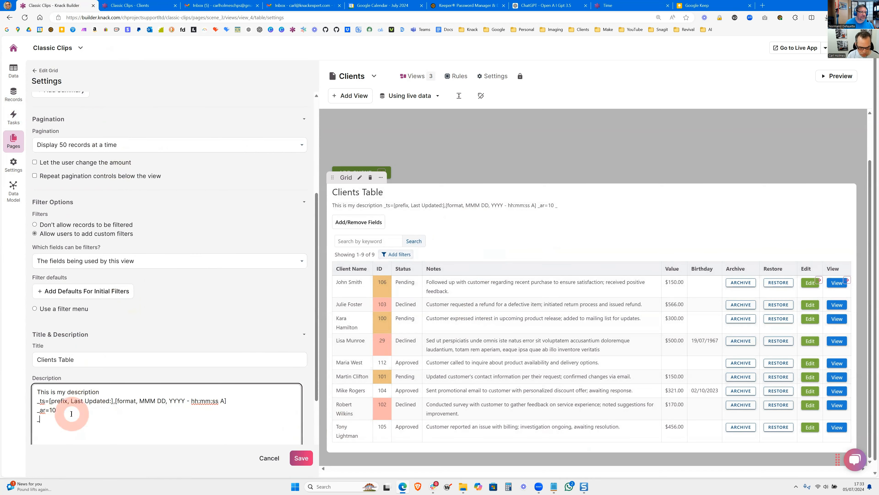
pyautogui.write('vrh=')
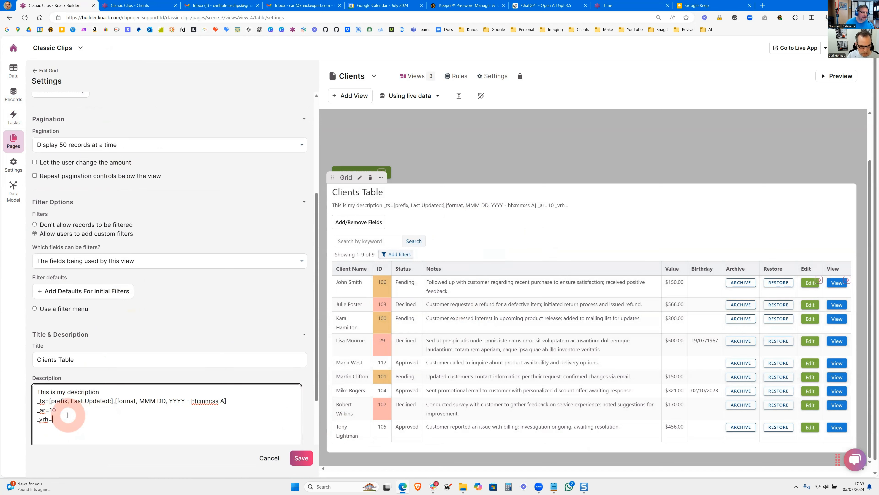
# Enter Client History as the header text of the _vrh line and remove its square brackets.
pyautogui.click(169, 427)
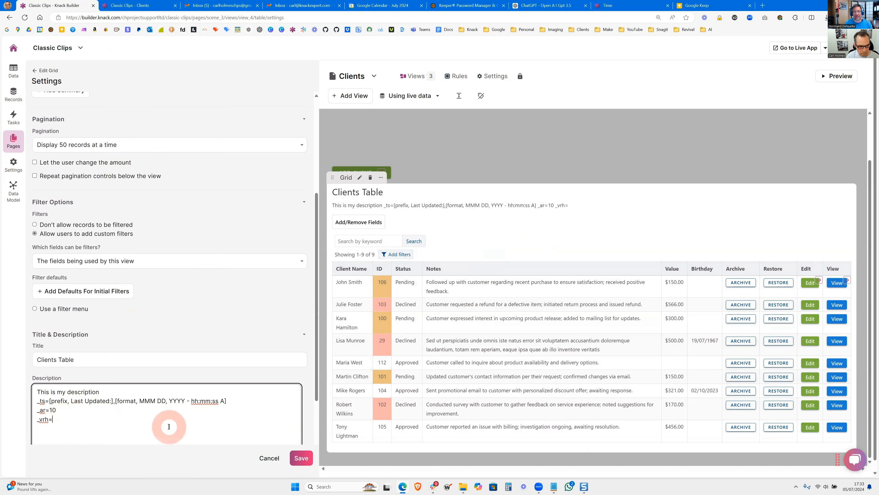
pyautogui.write('[')
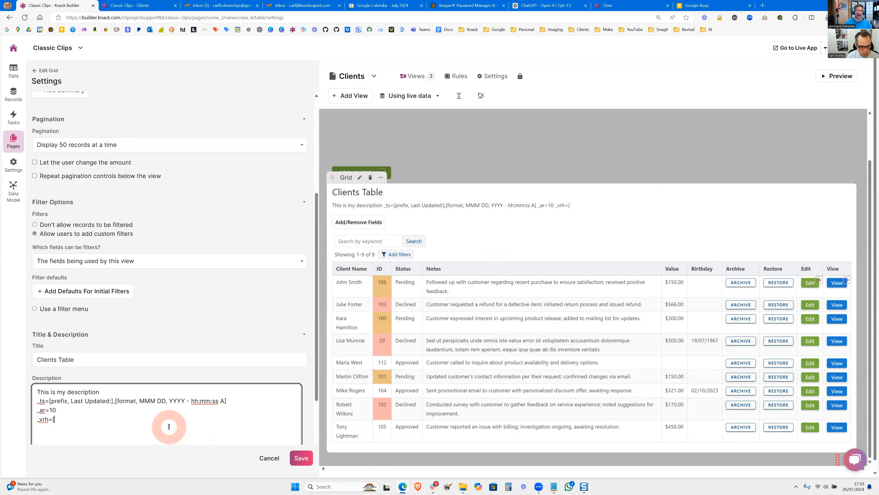
pyautogui.write('Client His')
pyautogui.write('tr')
pyautogui.write('o')
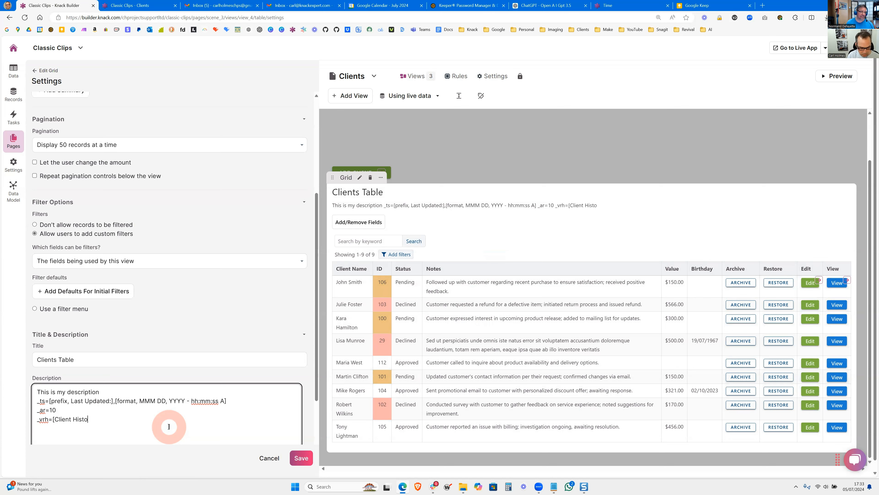
pyautogui.write('ry]')
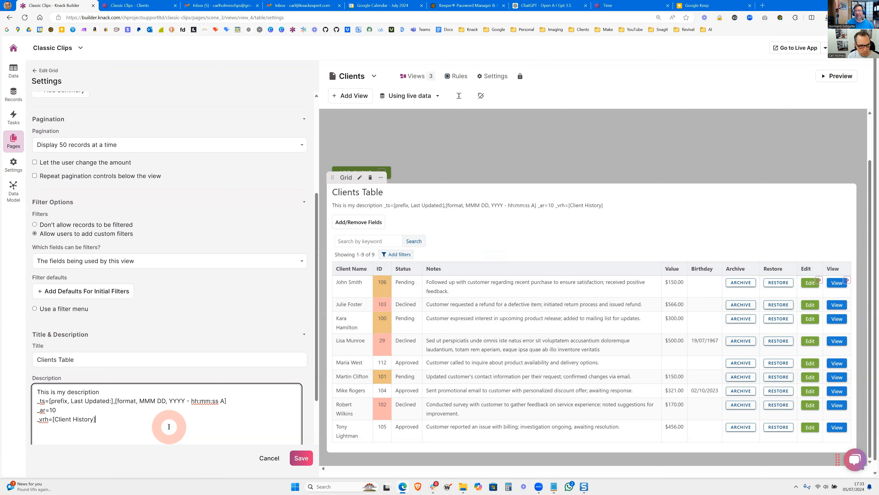
pyautogui.press('BackSpace')
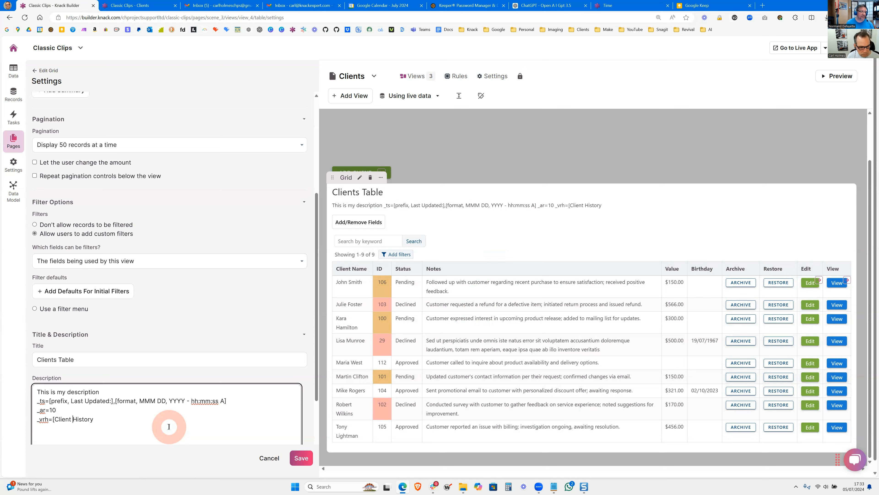
pyautogui.press('BackSpace')
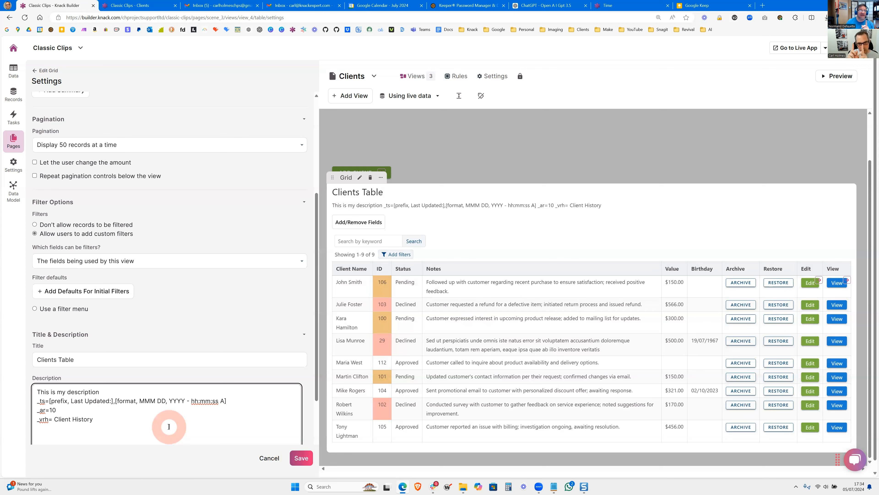
# Replace the header text so the line reads _vrh=,fa-clock-o and save the Clients Table grid settings.
pyautogui.click(128, 6)
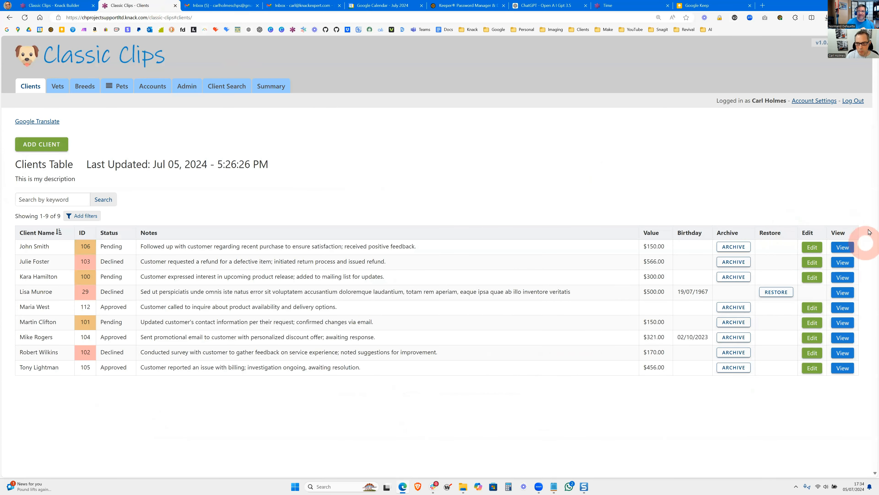
pyautogui.click(52, 5)
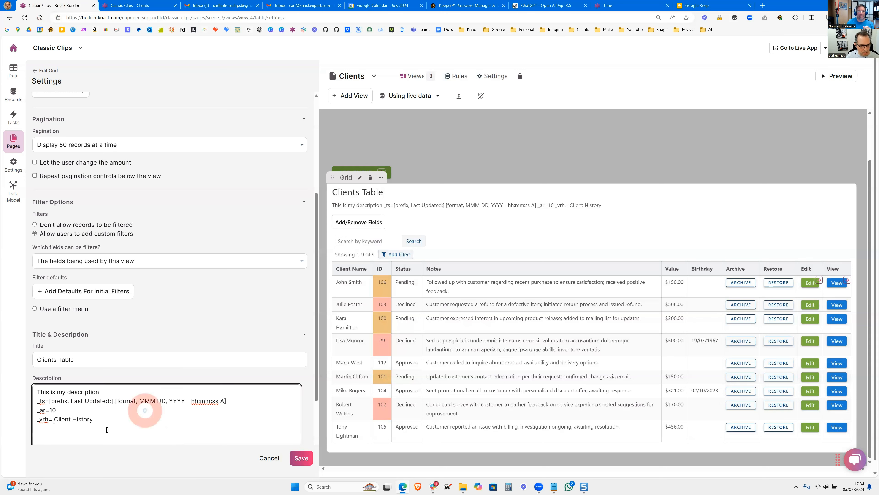
pyautogui.click(72, 419)
pyautogui.hotkey('ctrl', 'BackSpace')
pyautogui.hotkey('ctrl', 'Delete')
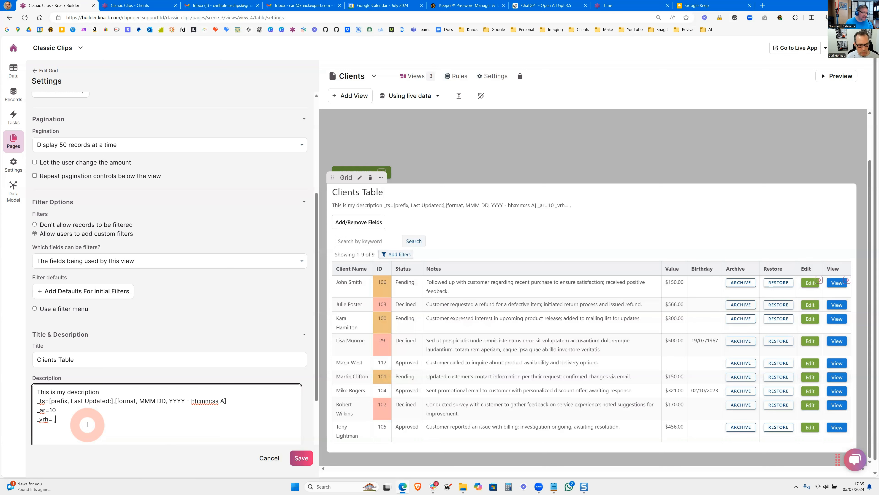
pyautogui.press('BackSpace')
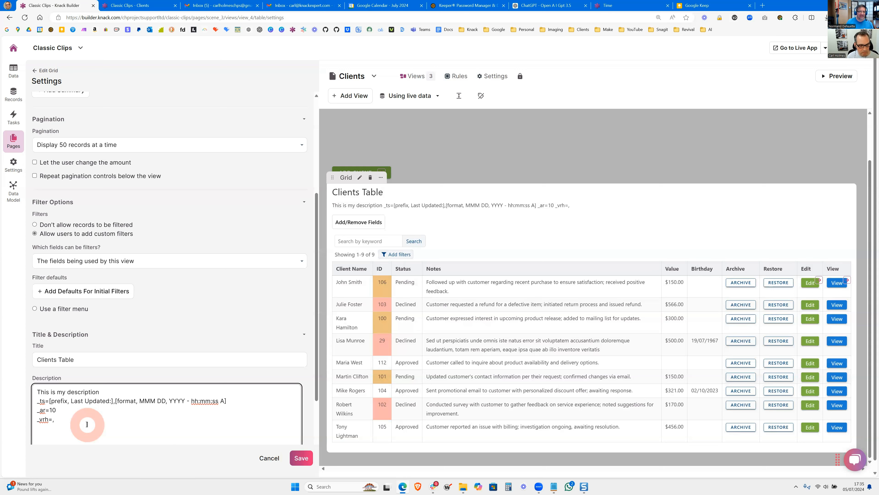
pyautogui.write('fa')
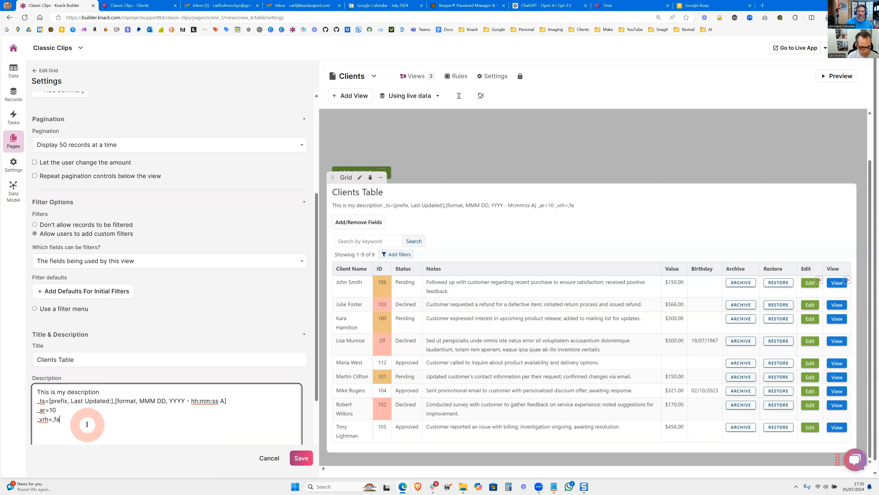
pyautogui.write('-c')
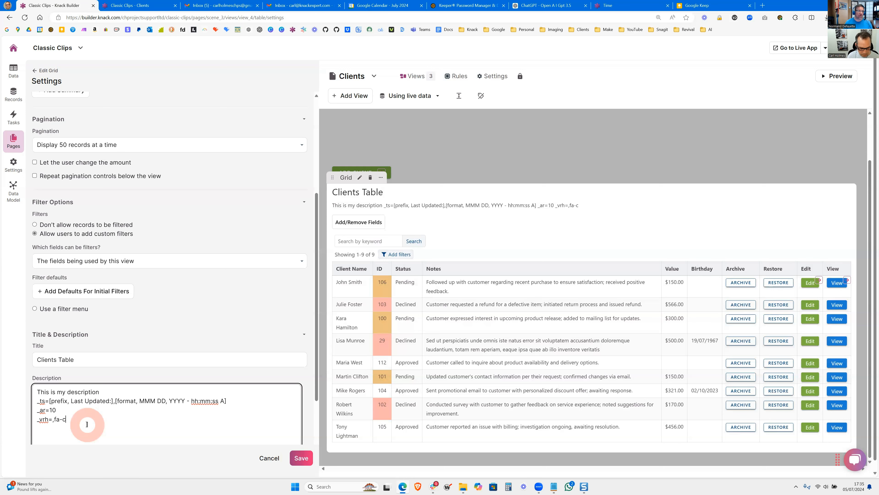
pyautogui.write('locko')
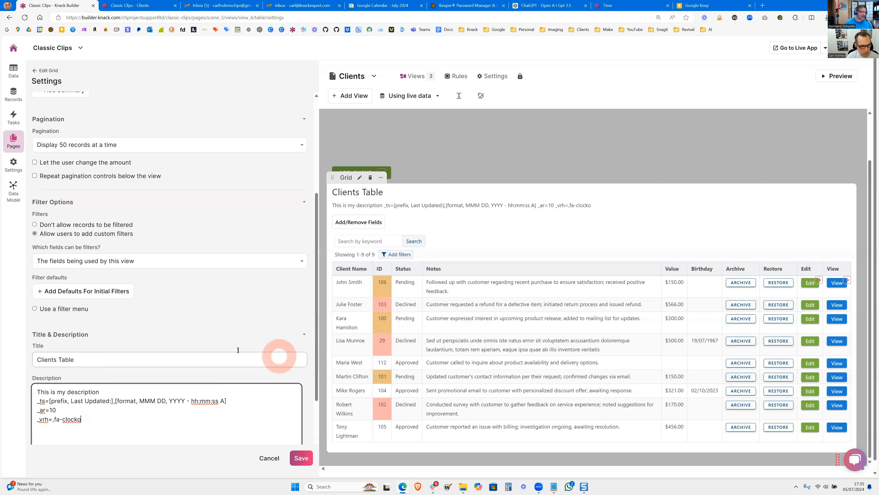
pyautogui.press('BackSpace')
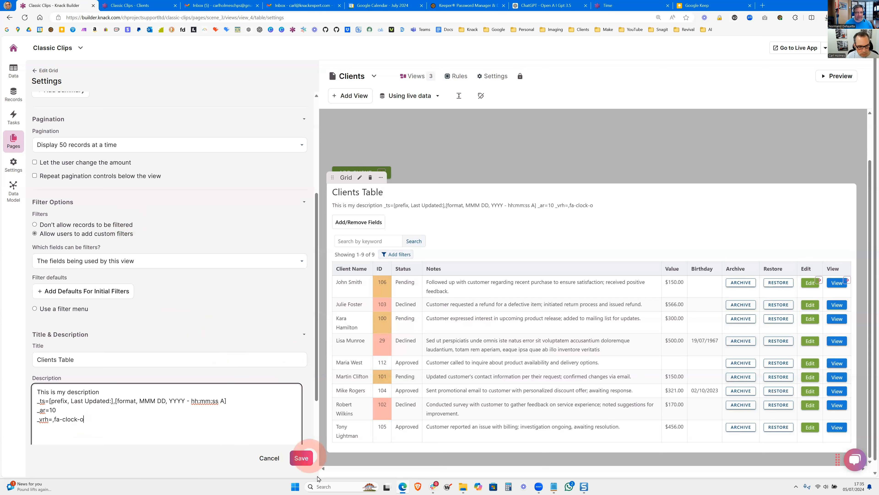
pyautogui.click(292, 460)
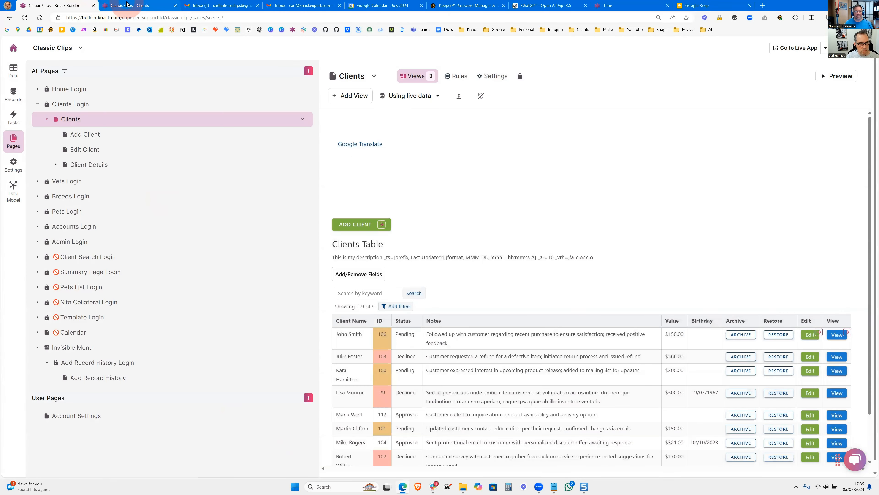
# Reload the live Clients page to check for the history column and return to the Clients Table grid's settings in the builder.
pyautogui.click(127, 4)
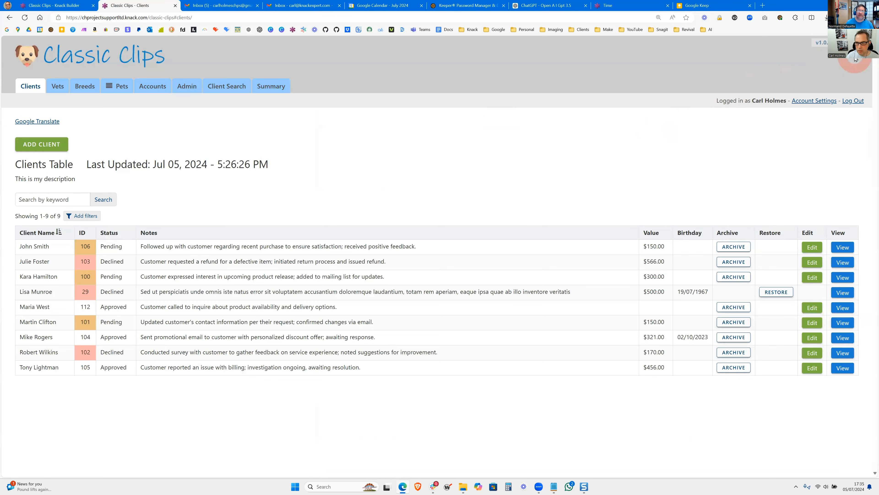
pyautogui.click(25, 21)
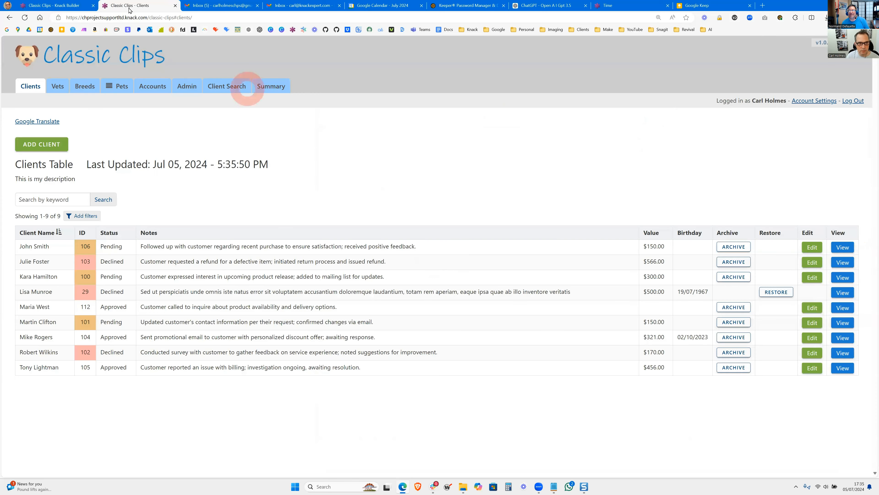
pyautogui.click(56, 6)
pyautogui.click(532, 279)
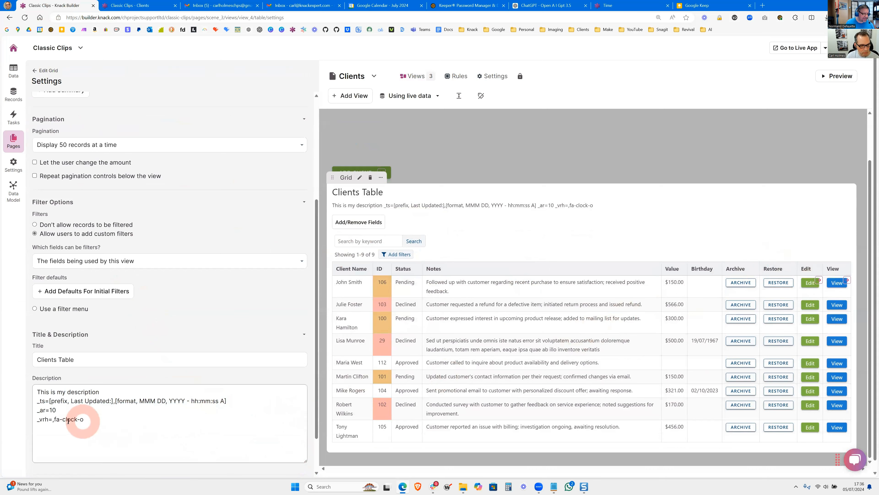
# Open the developer tools on the live Clients page and expand ctrnd.s3.amazonaws.com down to the Lib/KTL Prod folder in the page sources.
pyautogui.hotkey('ctrl', 'Tab')
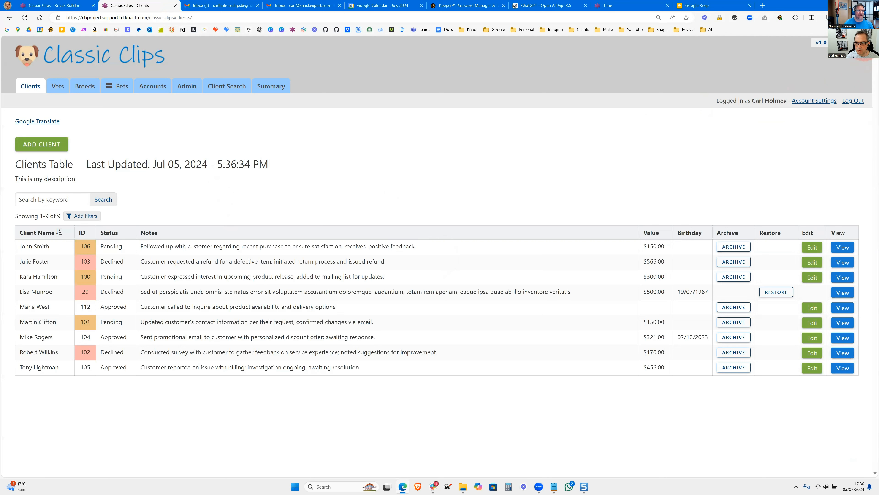
pyautogui.press('F12')
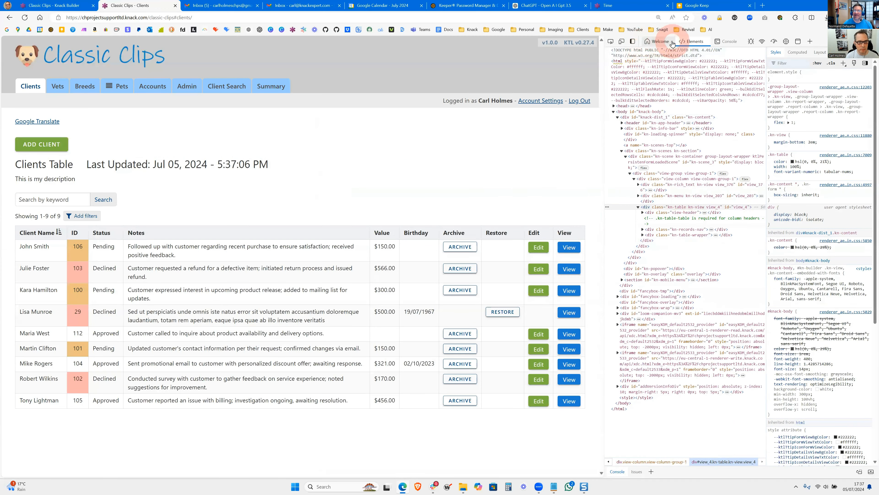
pyautogui.click(672, 43)
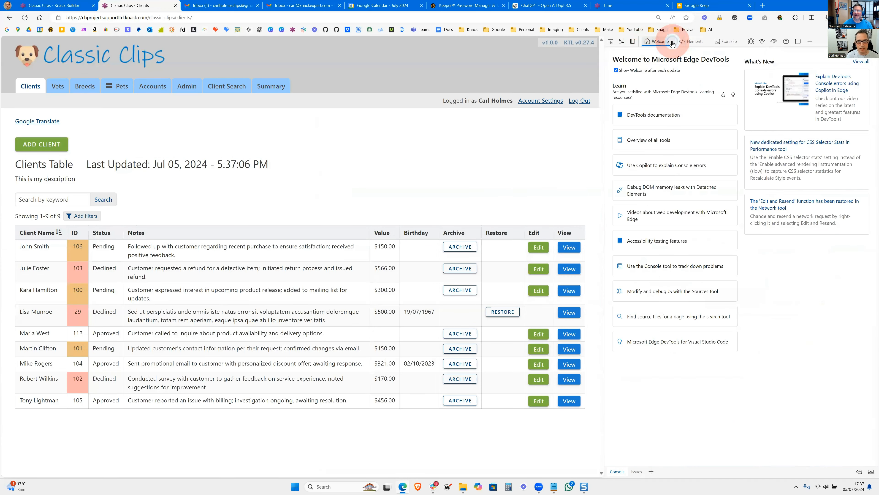
pyautogui.click(727, 42)
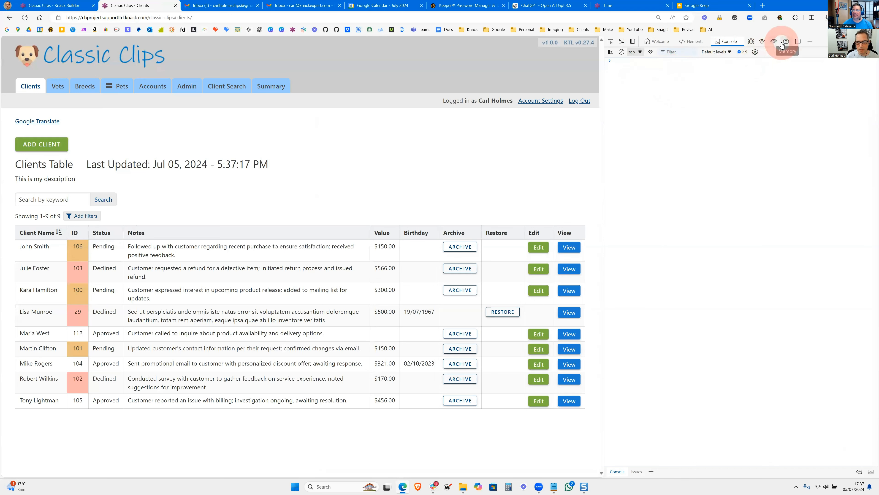
pyautogui.click(752, 44)
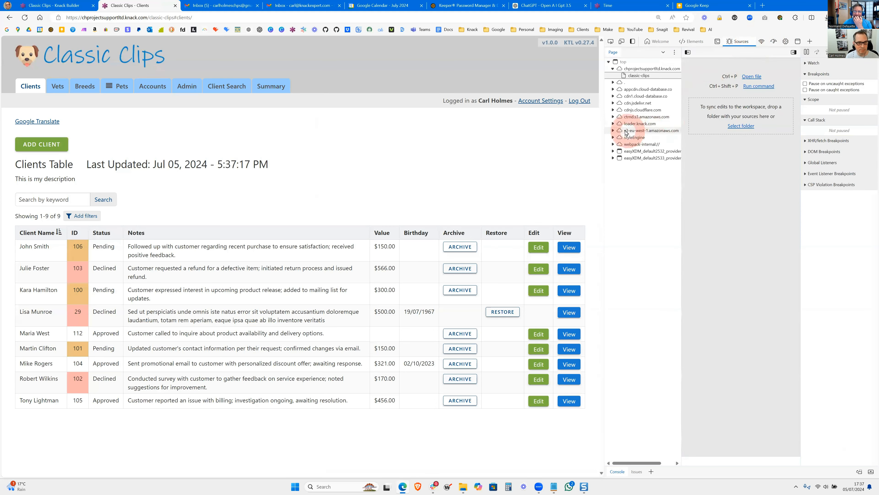
pyautogui.click(615, 117)
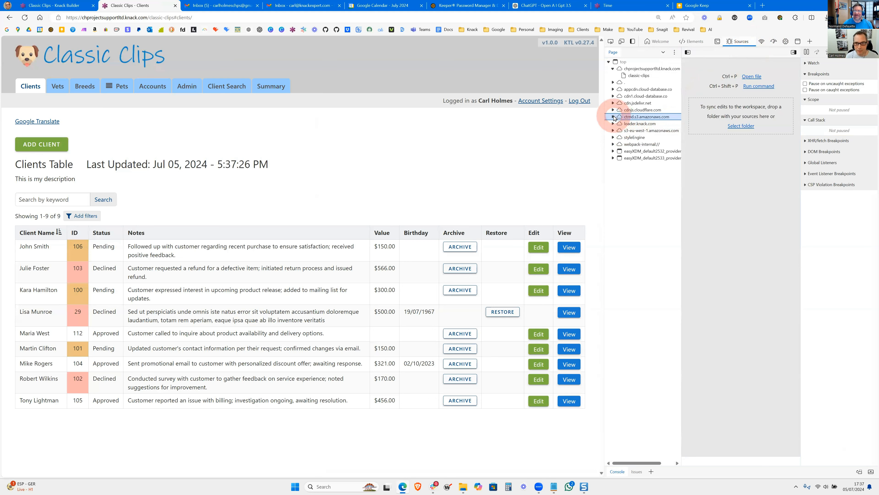
pyautogui.click(614, 117)
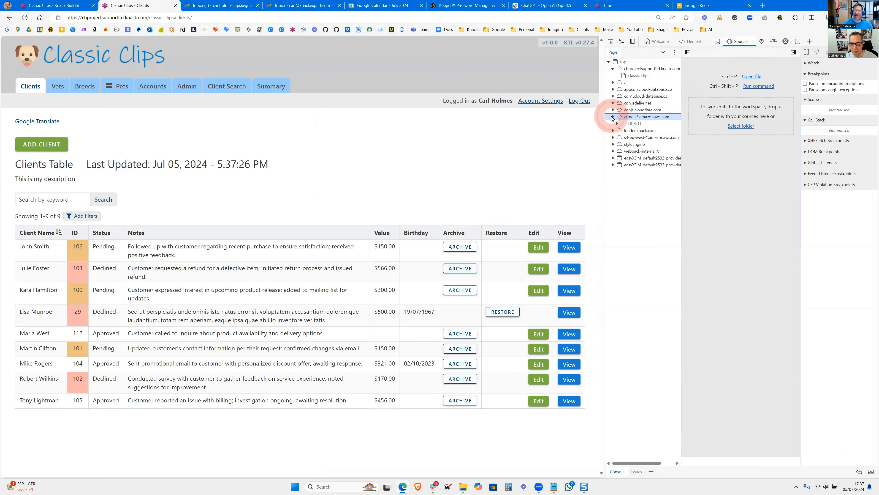
pyautogui.click(617, 124)
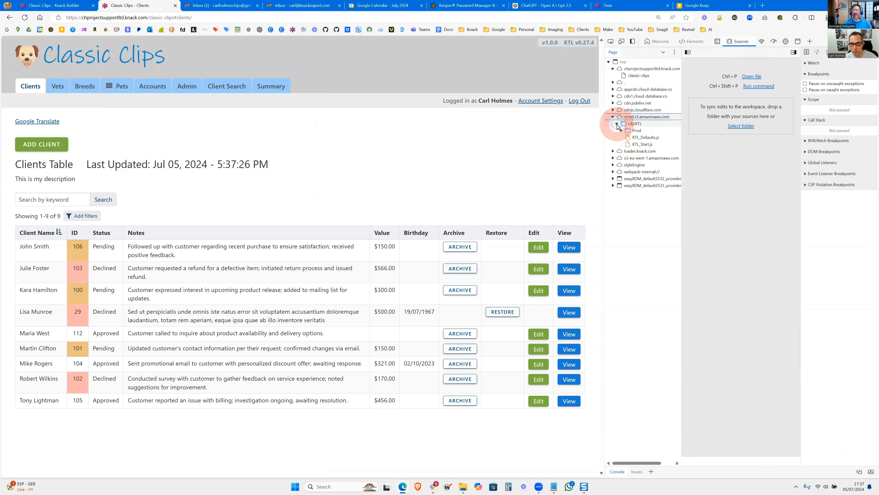
pyautogui.click(622, 131)
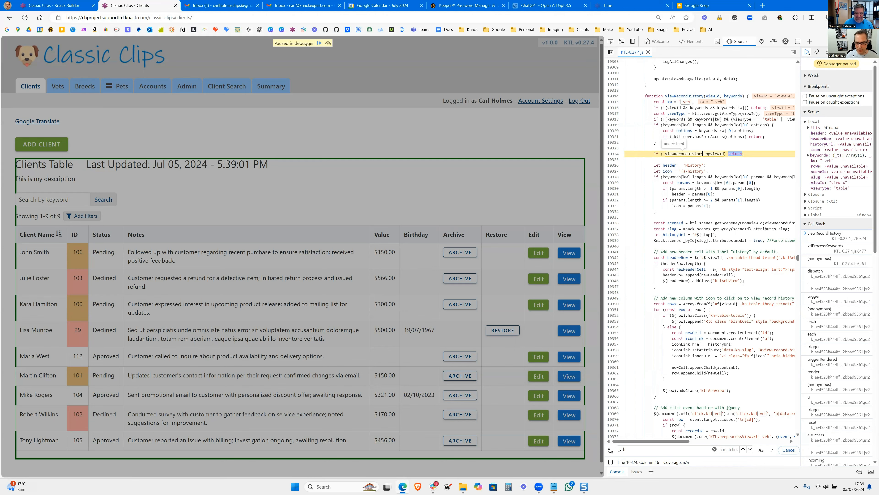
# Resume the paused script and close the developer tools on the live Clients page.
pyautogui.press('F8')
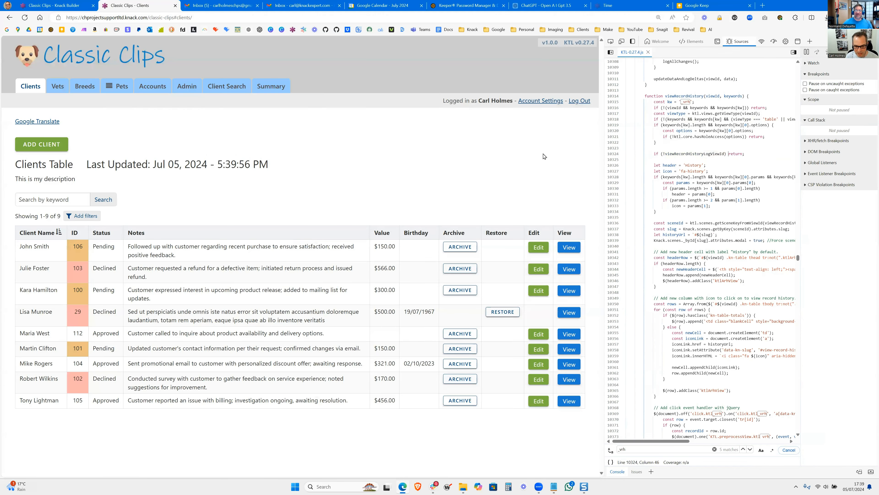
pyautogui.press('F12')
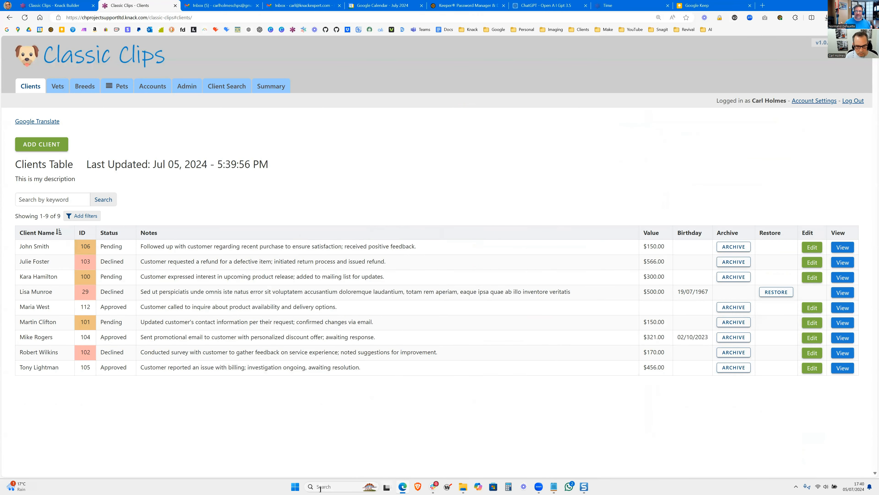
# Launch the PointerFocus application.
pyautogui.click(295, 487)
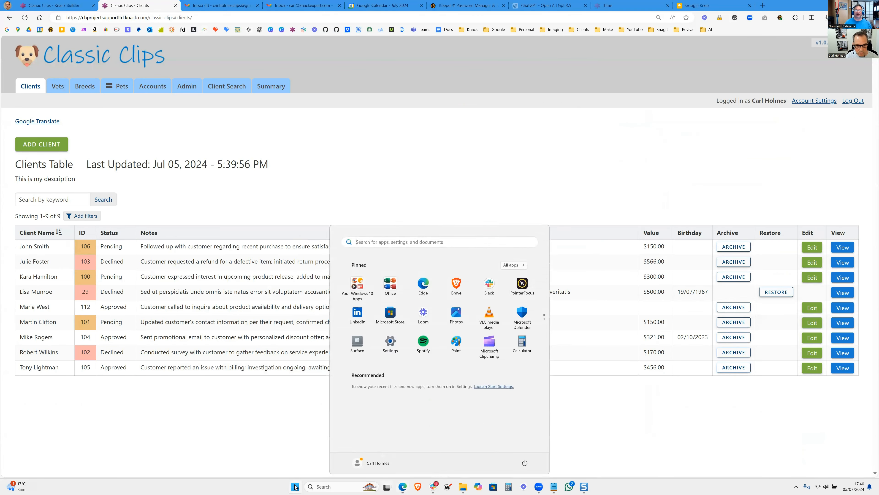
pyautogui.click(523, 285)
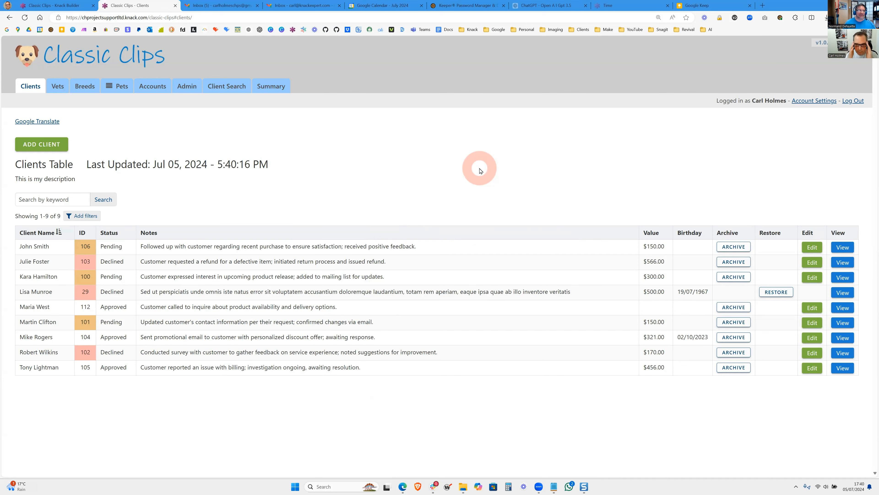
# Return to the builder's list of all pages and collapse the Clients Login page group.
pyautogui.click(59, 5)
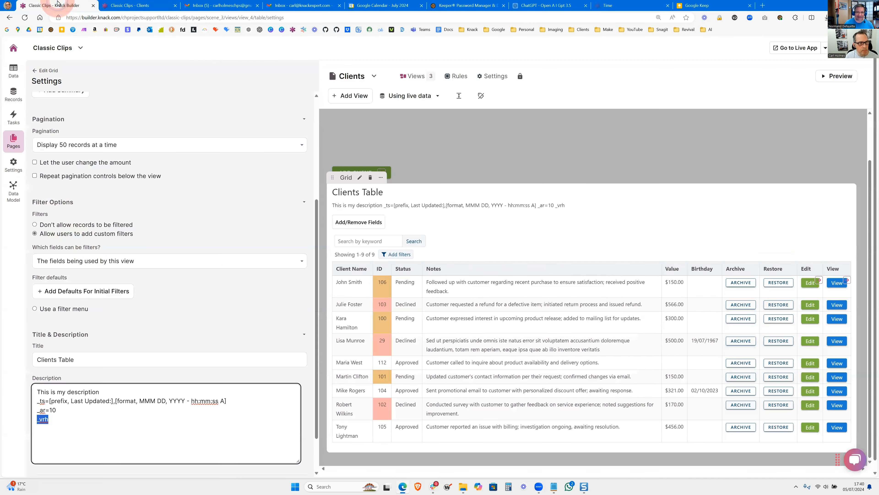
pyautogui.click(18, 144)
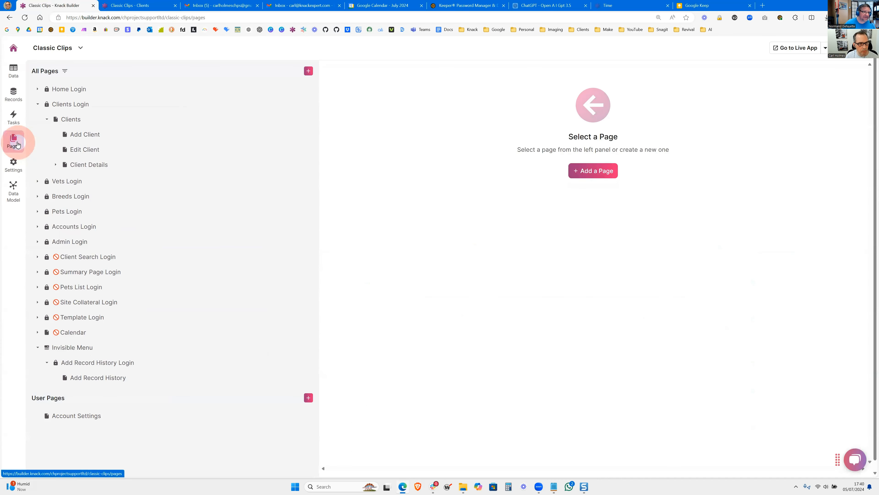
pyautogui.click(144, 363)
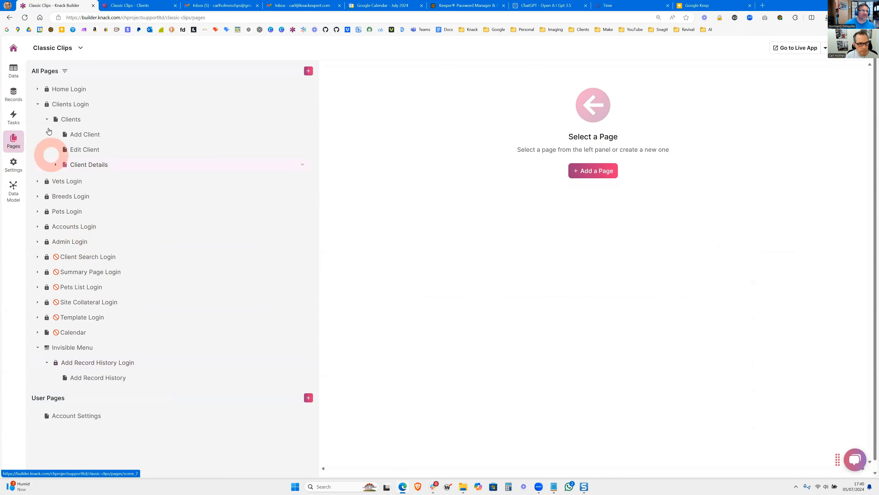
pyautogui.click(40, 107)
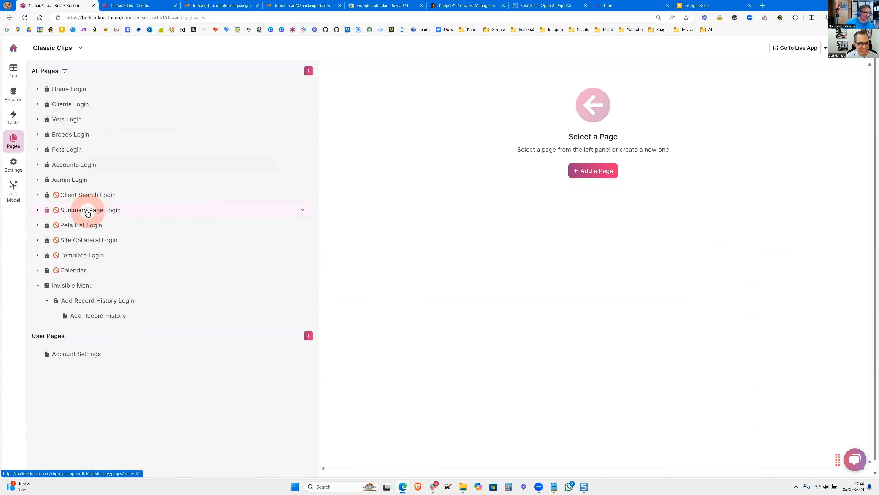
# Add a new login page named View Record History with permission for all users.
pyautogui.click(308, 72)
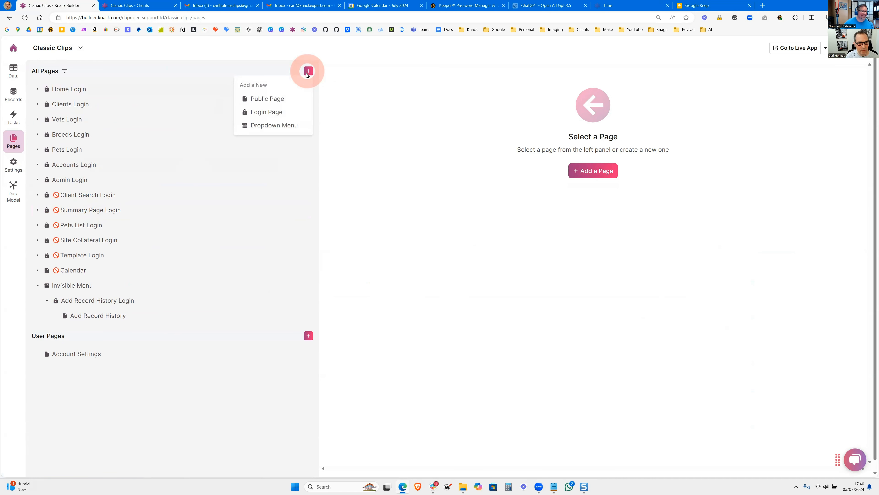
pyautogui.click(263, 113)
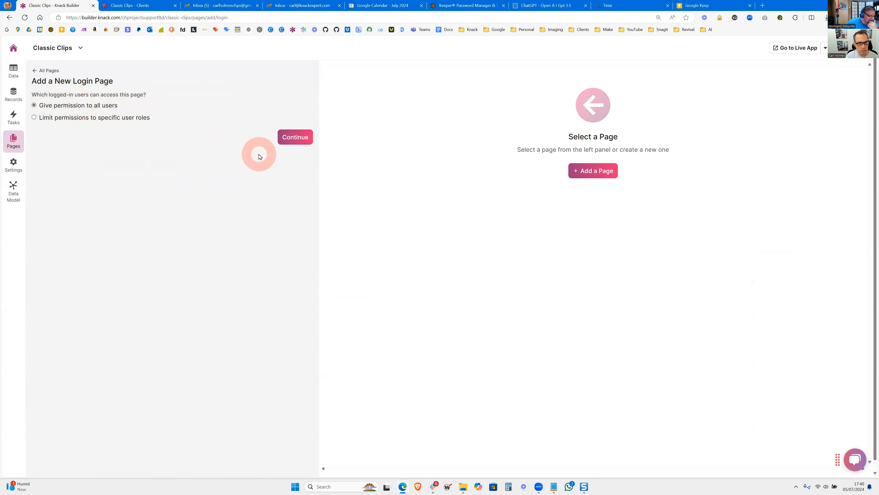
pyautogui.click(288, 137)
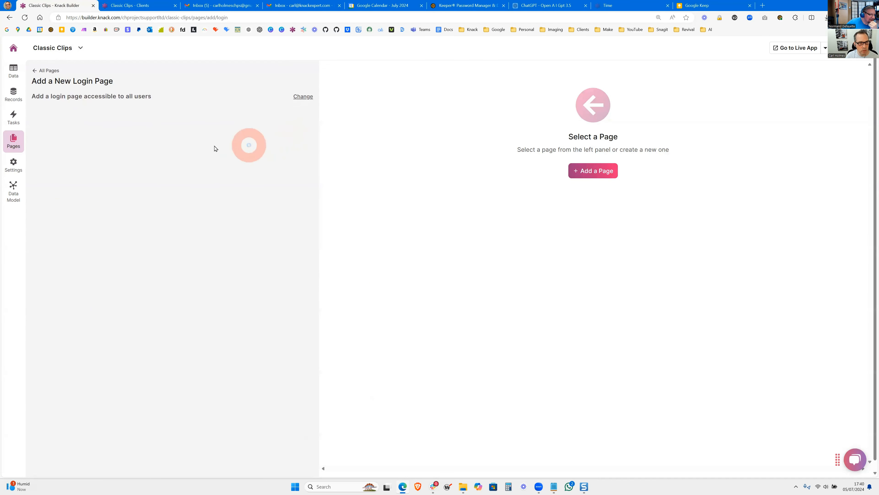
pyautogui.moveTo(68, 124); pyautogui.dragTo(10, 122)
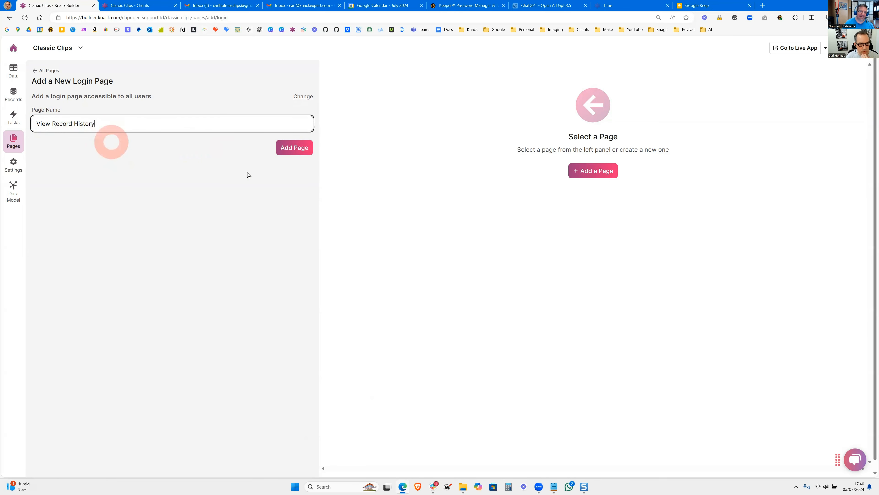
pyautogui.click(289, 148)
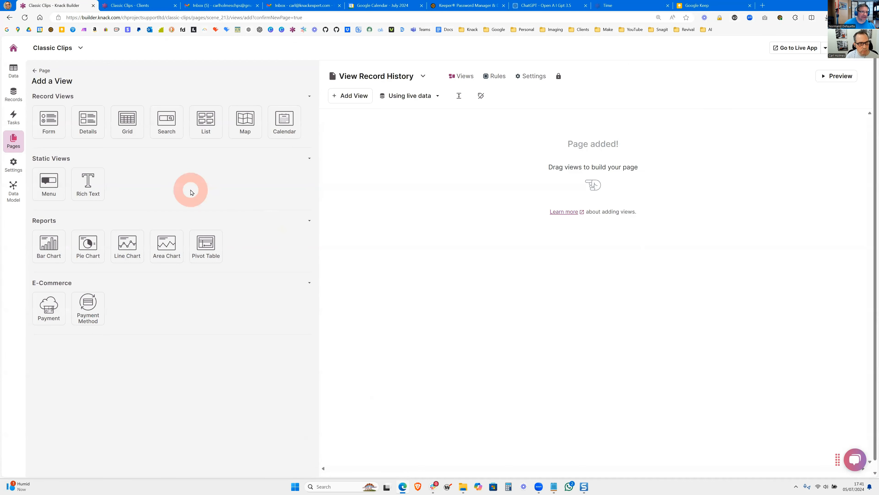
# Add a grid named View Record History to the new page, displaying all Record Histories without links to child pages.
pyautogui.click(128, 122)
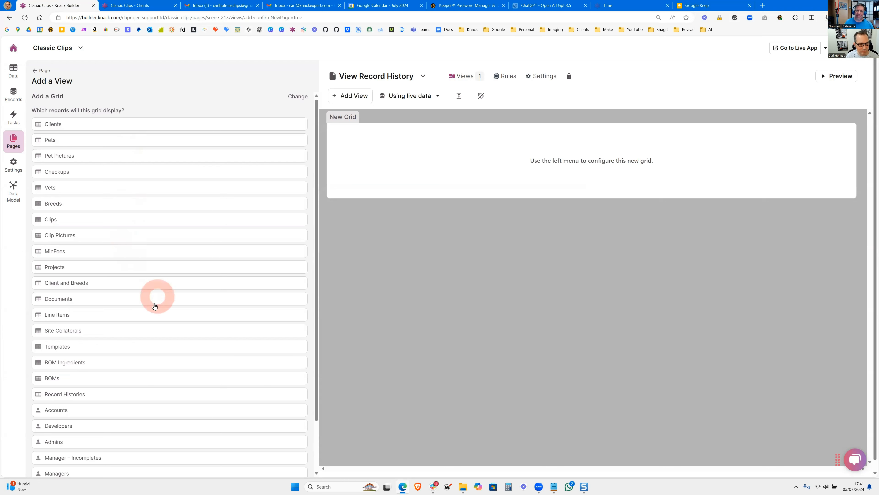
pyautogui.scroll(-2, 154, 305)
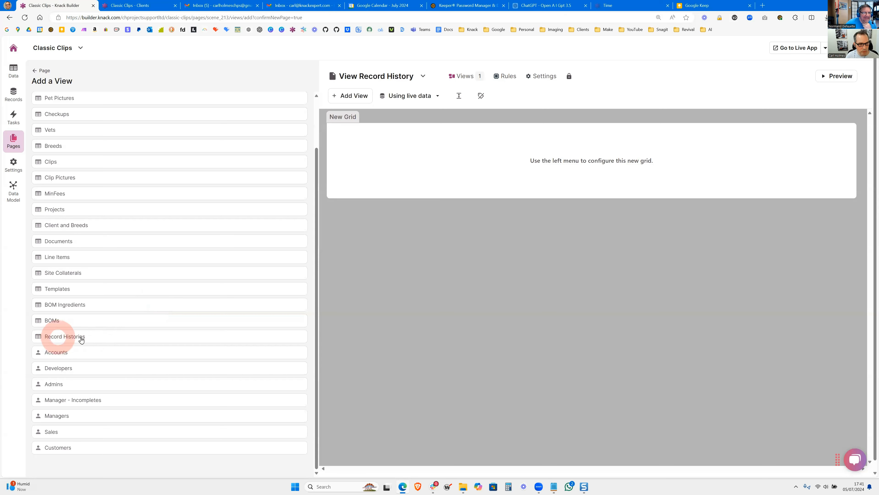
pyautogui.click(99, 339)
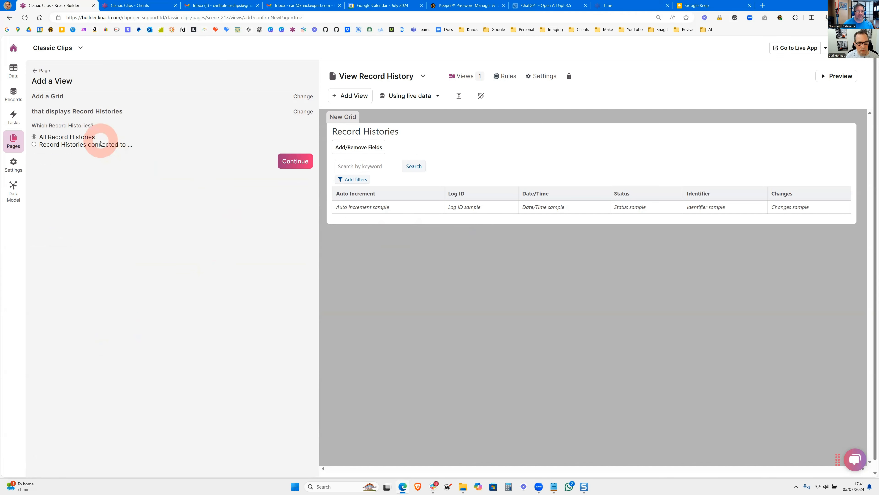
pyautogui.click(299, 164)
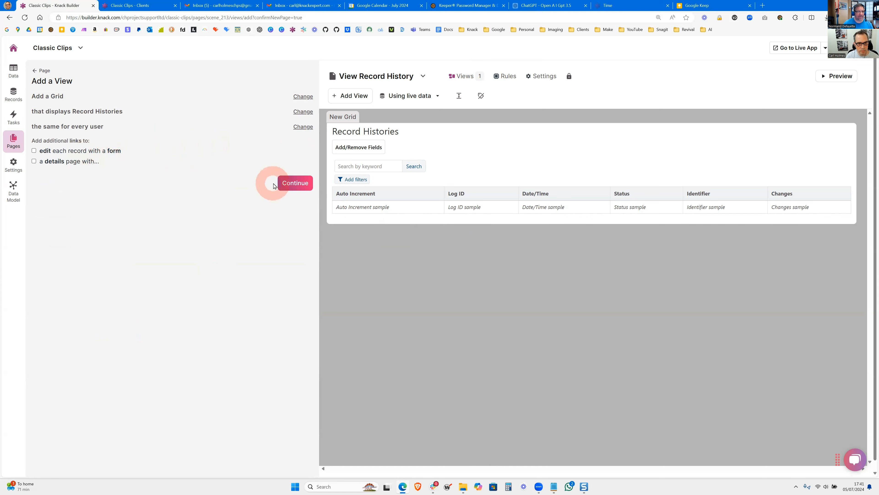
pyautogui.click(290, 182)
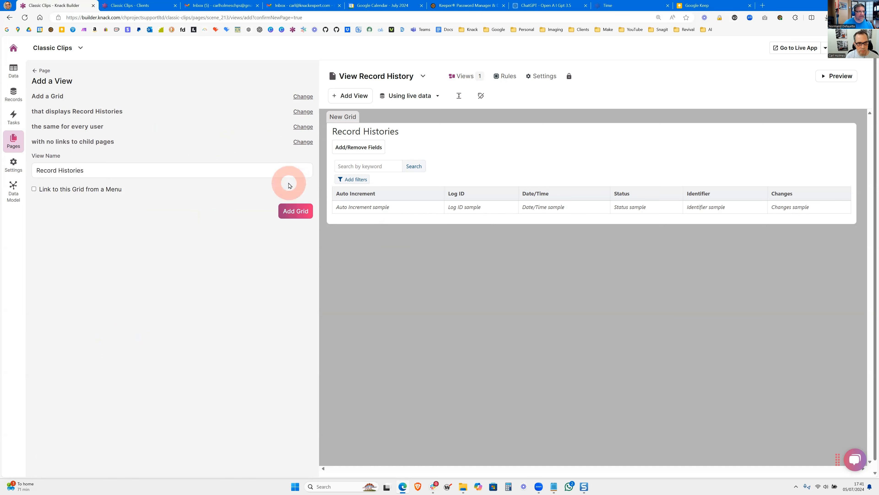
pyautogui.moveTo(76, 171); pyautogui.dragTo(147, 292)
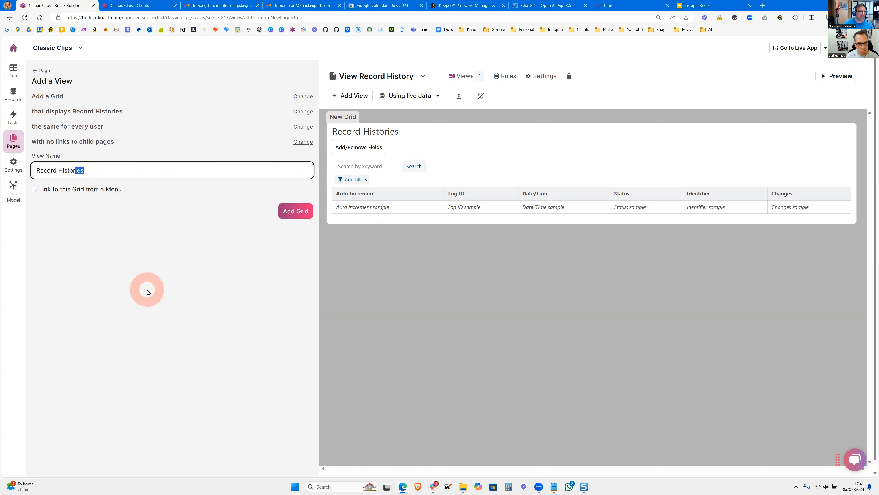
pyautogui.hotkey('ctrl', 'a')
pyautogui.write('V')
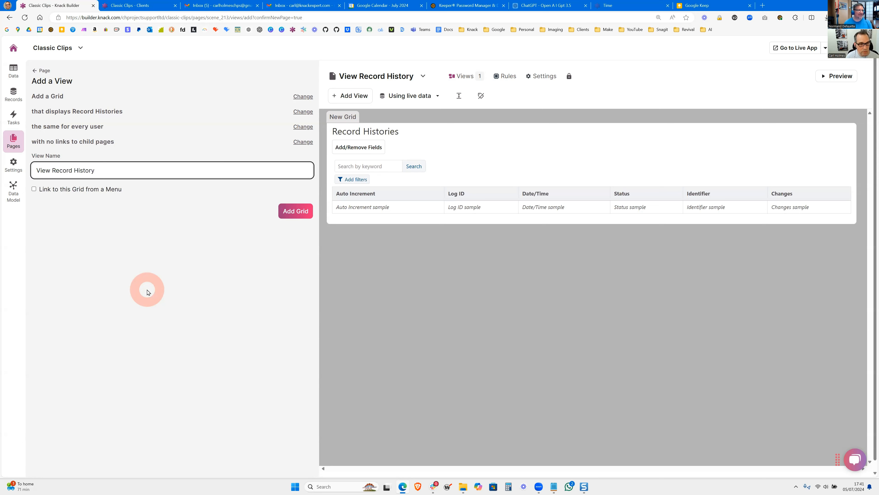
pyautogui.click(291, 212)
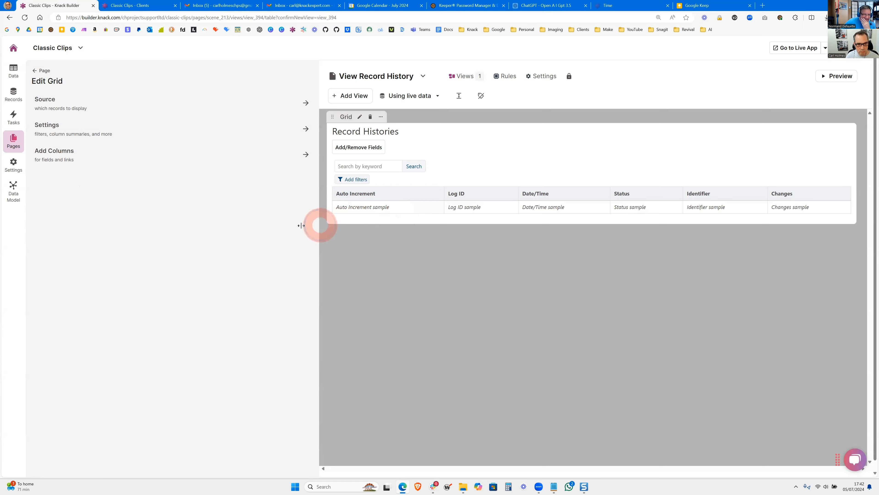
# Widen the page preview and remove the Auto Increment column from the Record Histories grid while adding columns.
pyautogui.moveTo(318, 222); pyautogui.dragTo(207, 222)
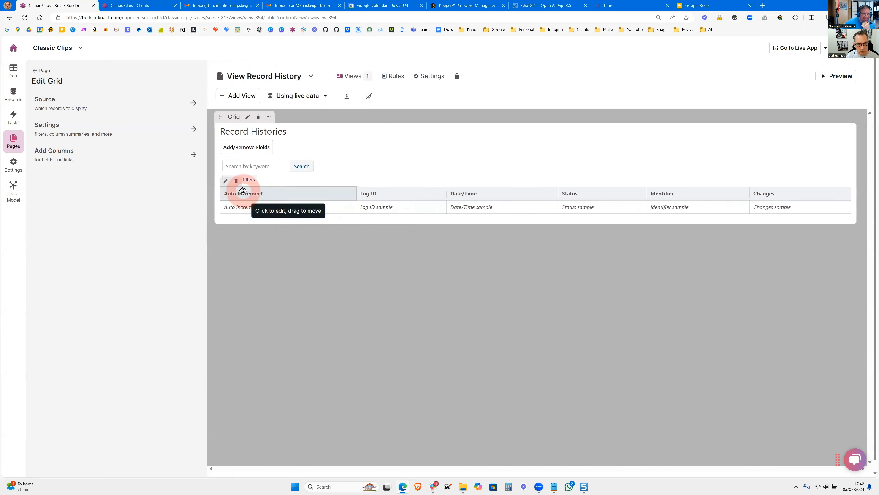
pyautogui.click(80, 158)
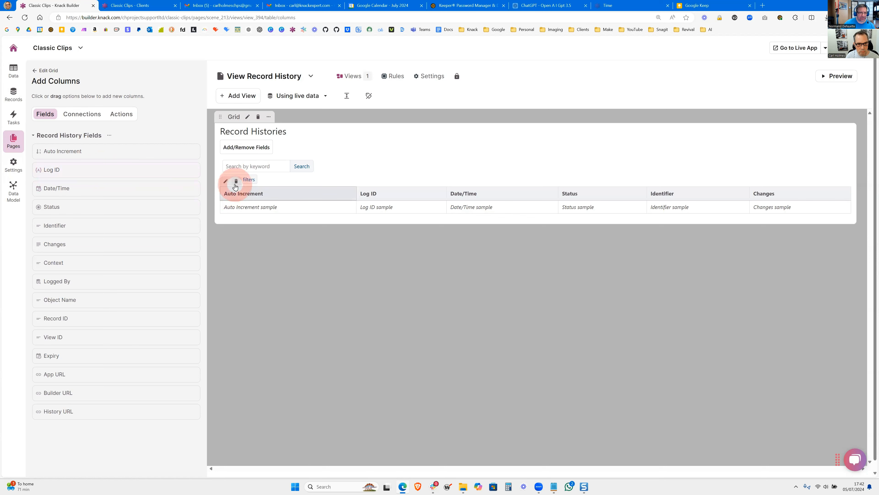
pyautogui.click(236, 181)
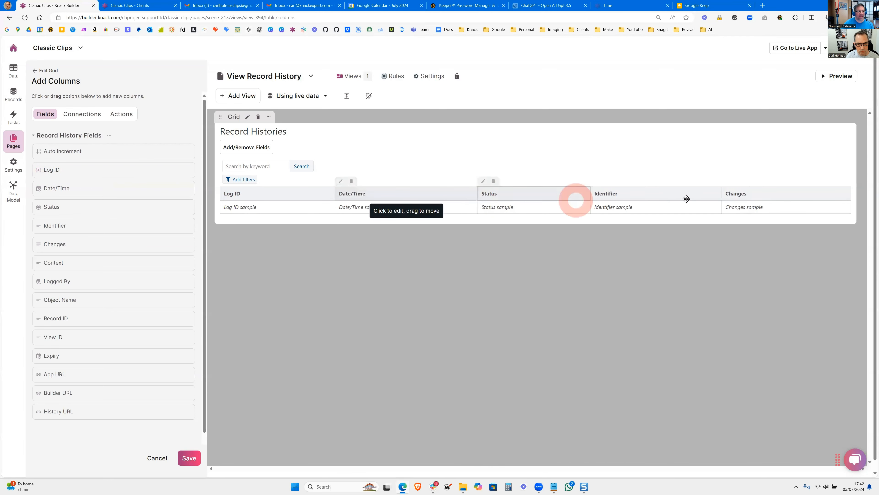
# Add Context, Logged By, Object Name, Record ID, View ID, Expiry, App URL, Builder URL and History URL columns to the Record Histories grid and save.
pyautogui.click(65, 263)
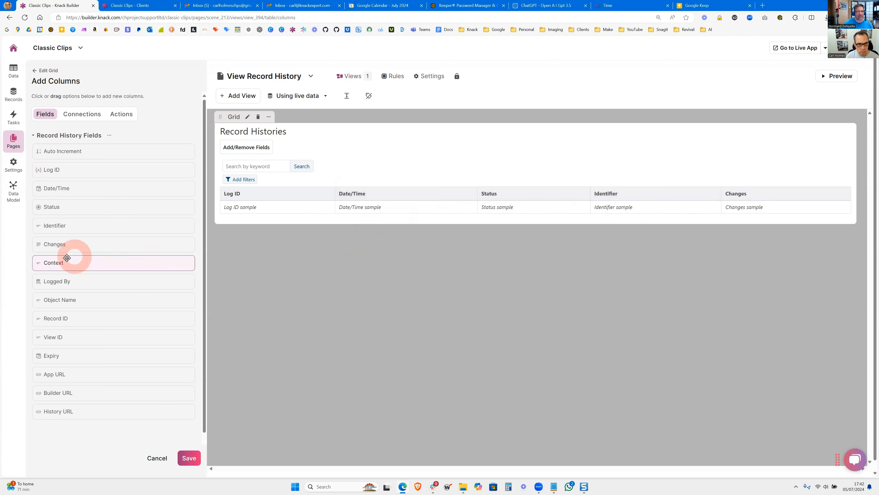
pyautogui.click(64, 281)
pyautogui.click(69, 298)
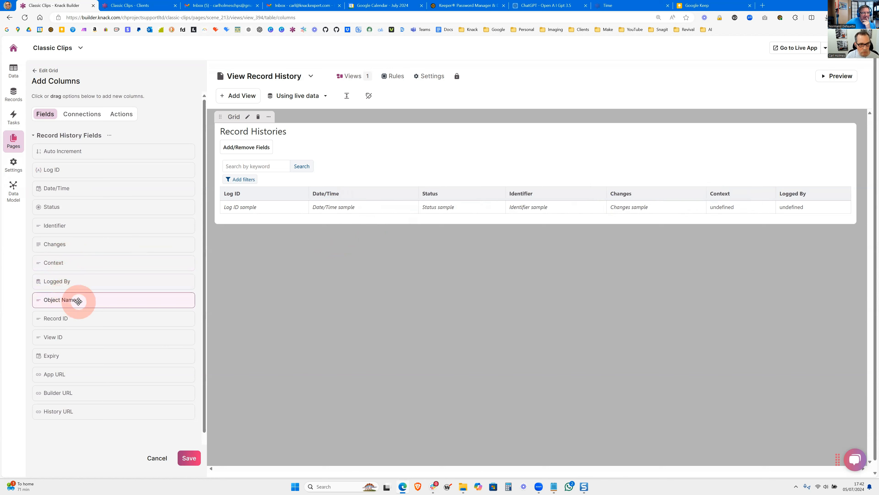
pyautogui.click(79, 301)
pyautogui.click(75, 318)
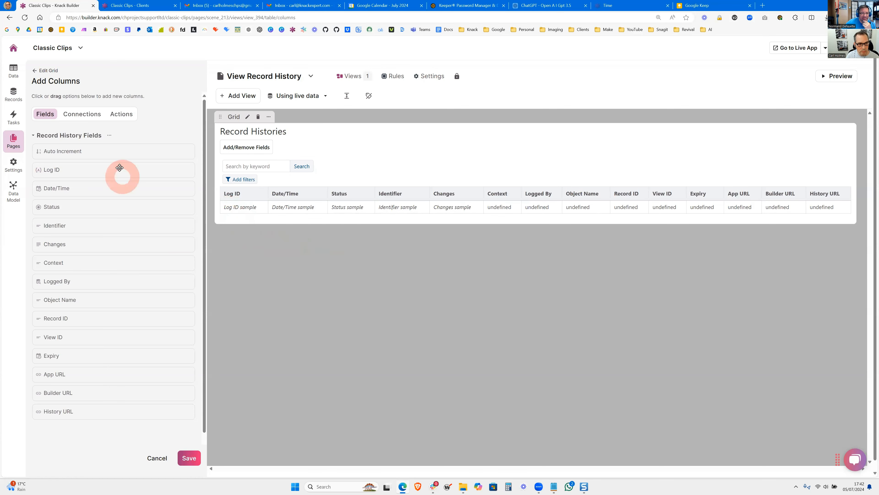
pyautogui.click(110, 138)
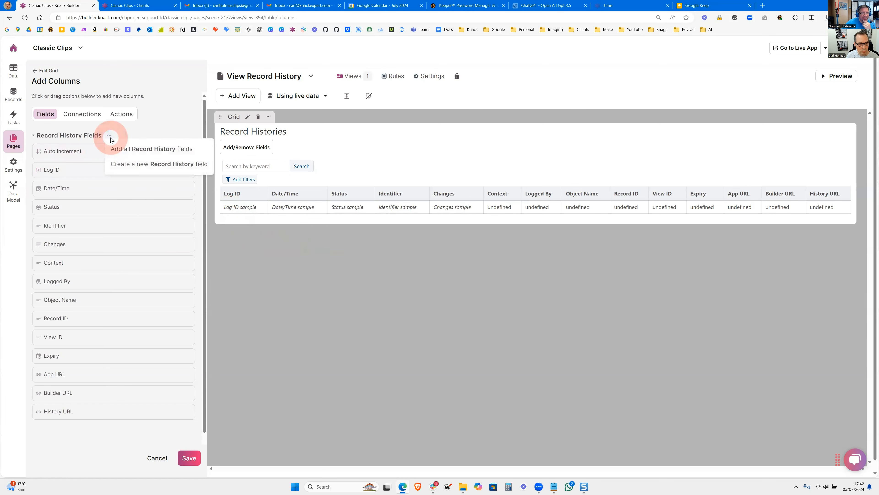
pyautogui.click(189, 458)
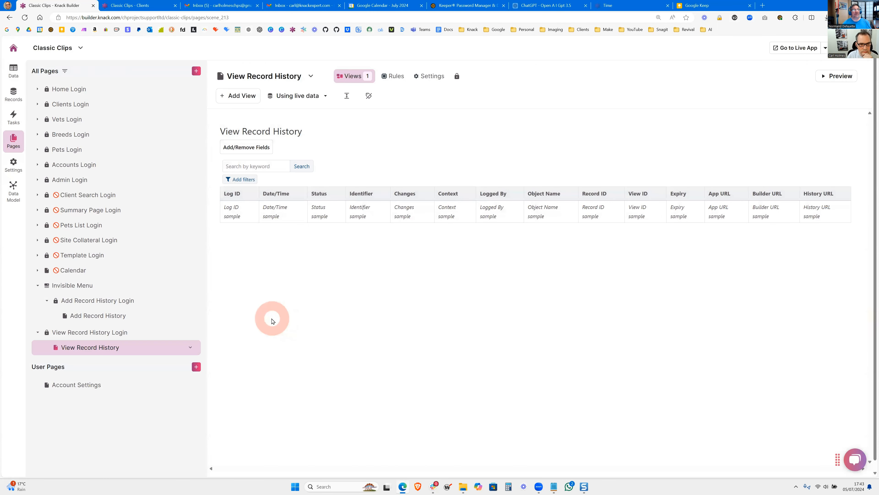
# Reload the live app's Clients page, view the record history of the client with ID 106, and close it.
pyautogui.click(135, 5)
pyautogui.click(25, 17)
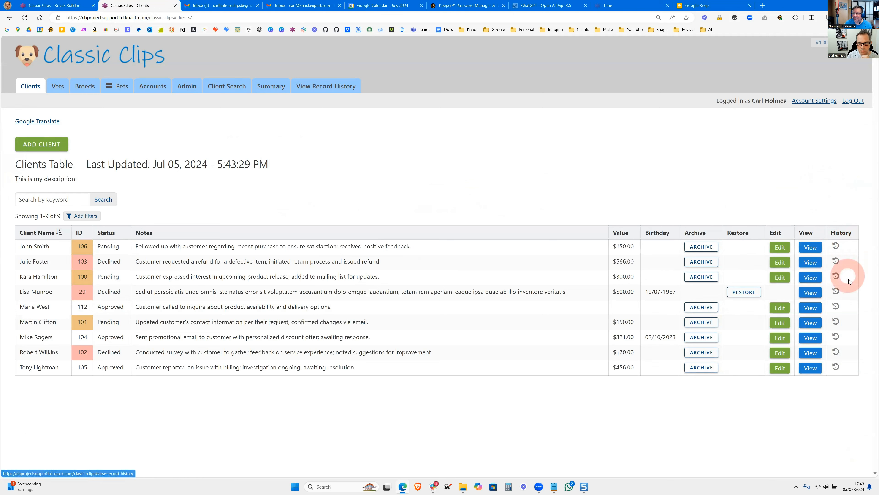
pyautogui.click(837, 247)
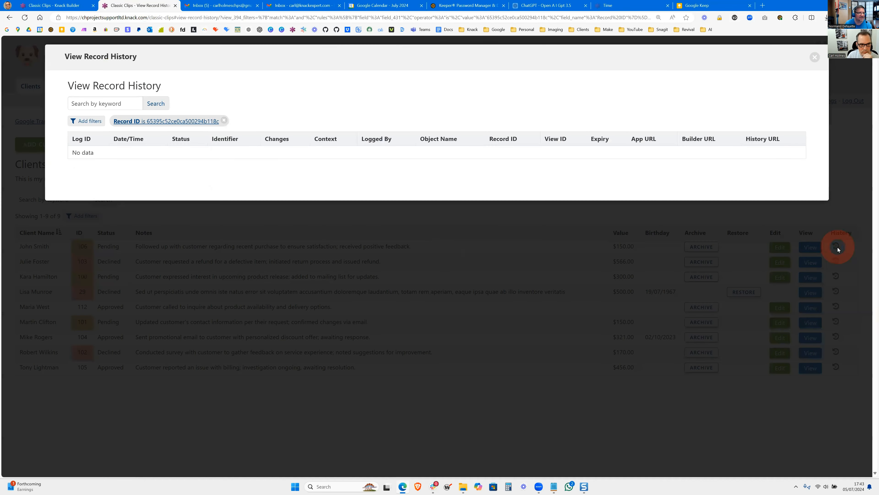
pyautogui.click(815, 57)
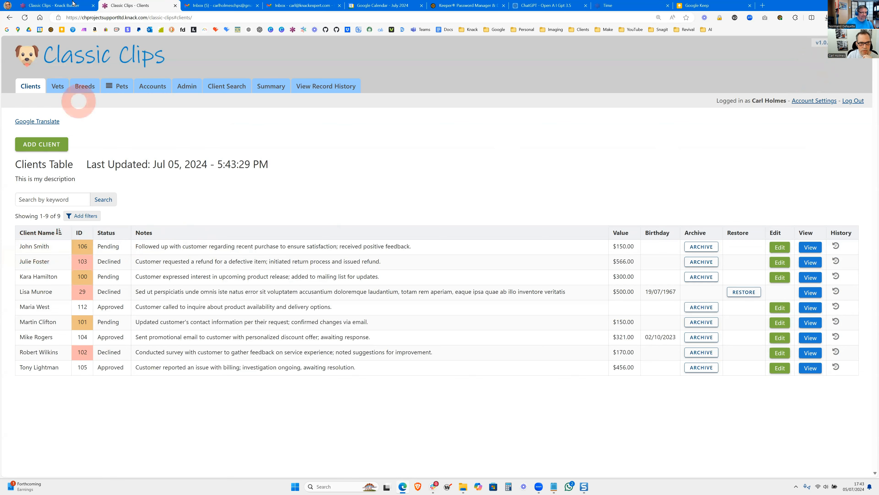
# Look through the Client table's records in the builder for the client with ID 106.
pyautogui.click(59, 6)
pyautogui.click(13, 71)
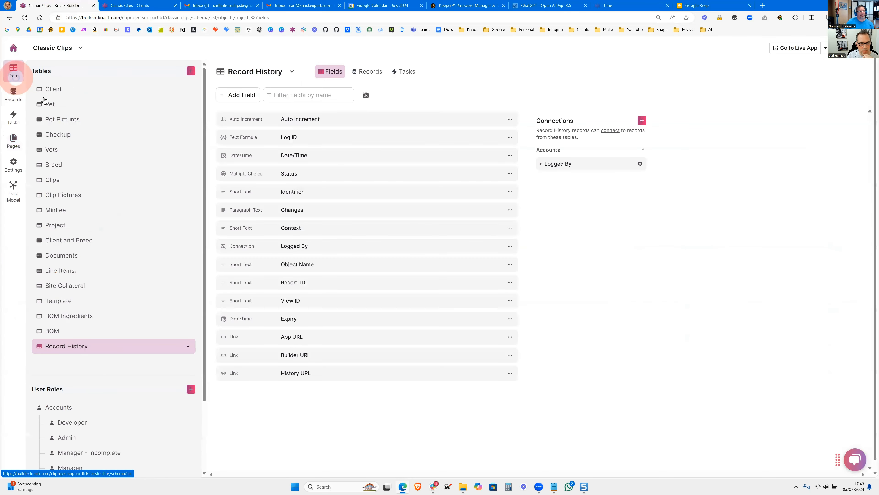
pyautogui.click(53, 91)
pyautogui.click(346, 72)
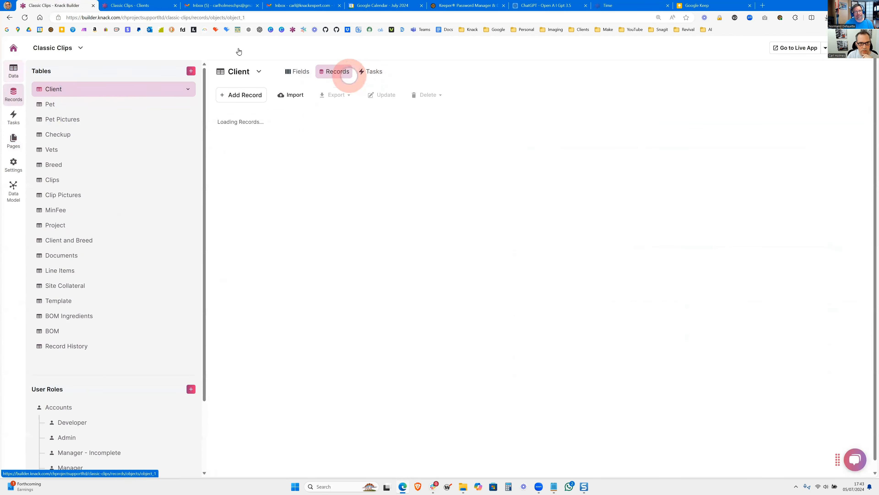
pyautogui.click(131, 6)
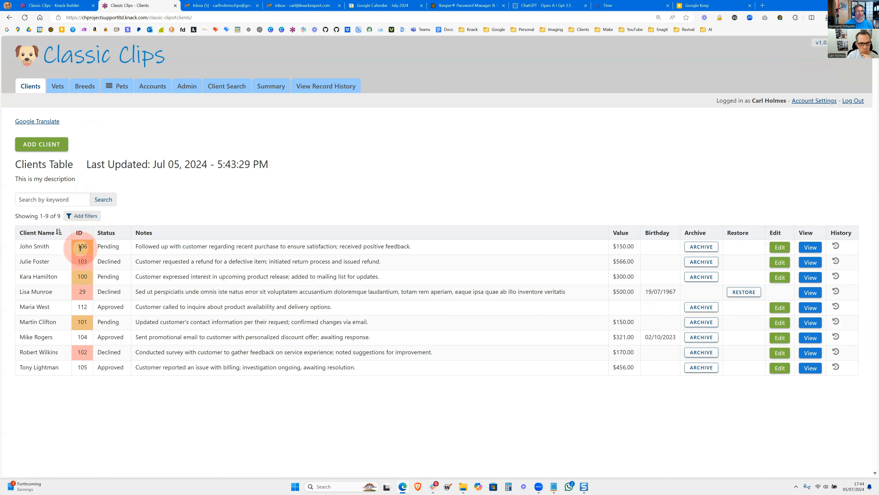
pyautogui.click(52, 6)
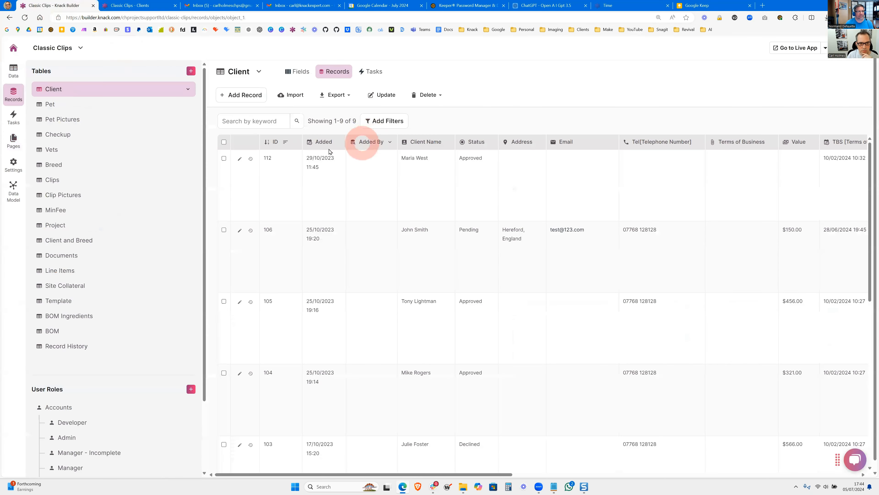
pyautogui.scroll(-10, 313, 251)
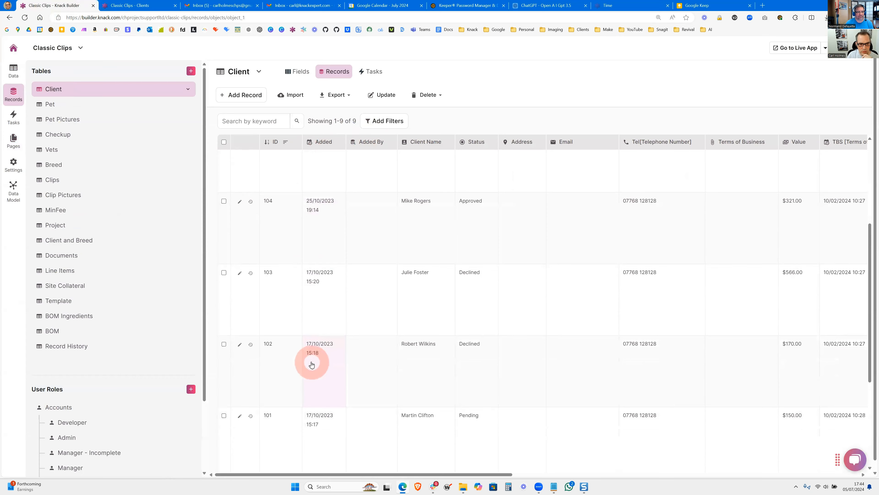
pyautogui.scroll(10, 308, 346)
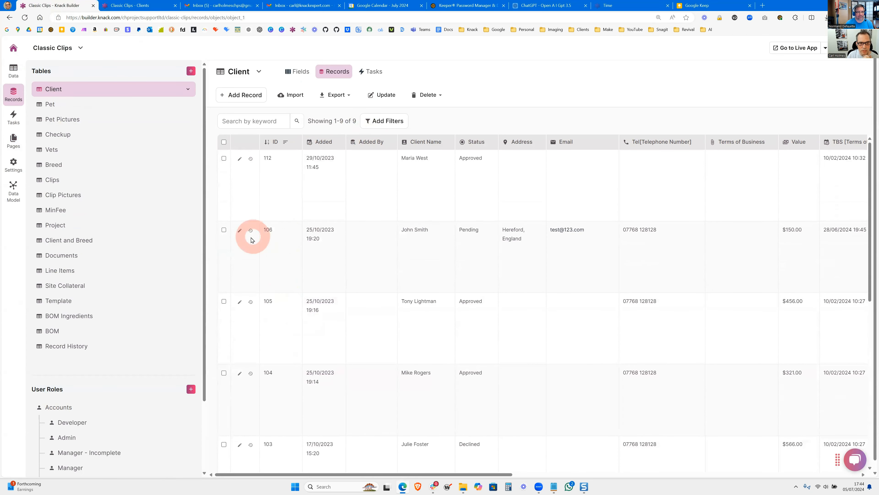
# In the live app, examine the record ID in client 106's details page address and return to the client list.
pyautogui.click(124, 6)
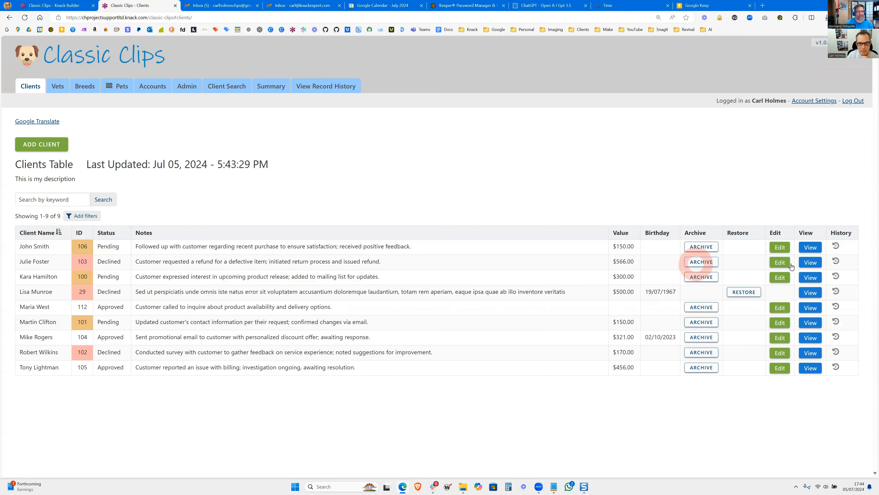
pyautogui.click(810, 247)
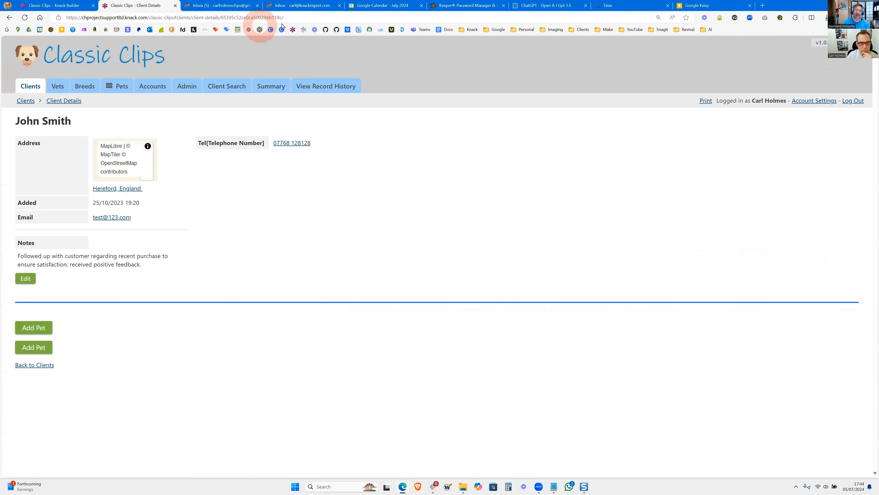
pyautogui.moveTo(286, 16); pyautogui.dragTo(221, 16)
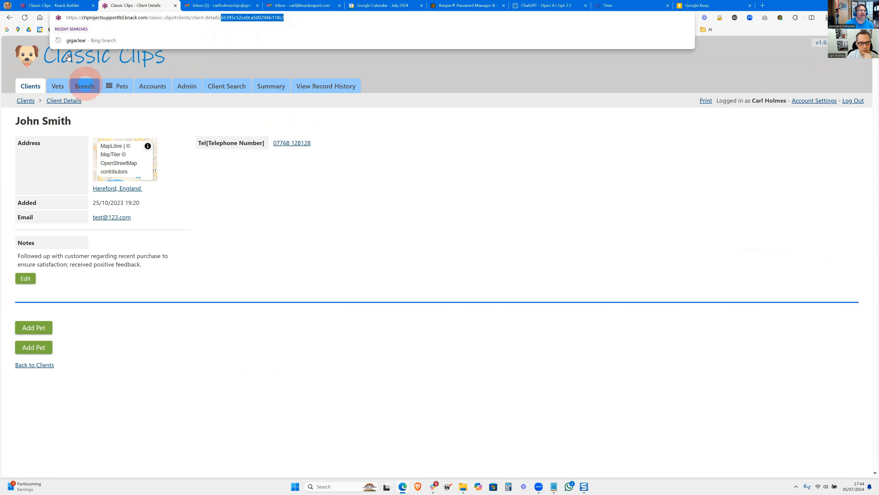
pyautogui.click(25, 100)
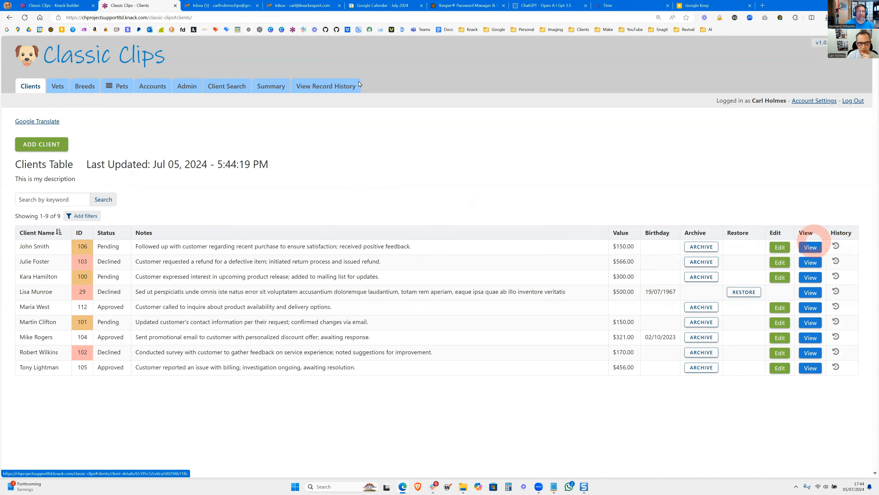
# Check the Record History table's records in the builder and return to the live app's client list.
pyautogui.click(69, 5)
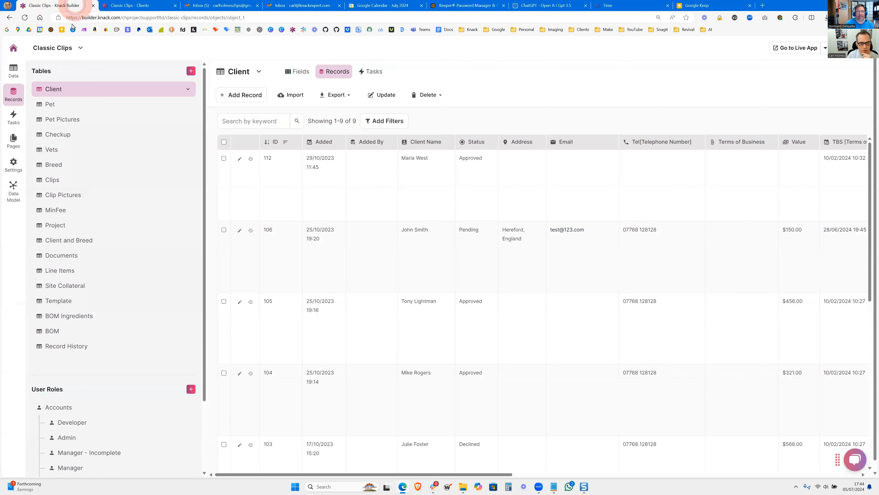
pyautogui.click(68, 346)
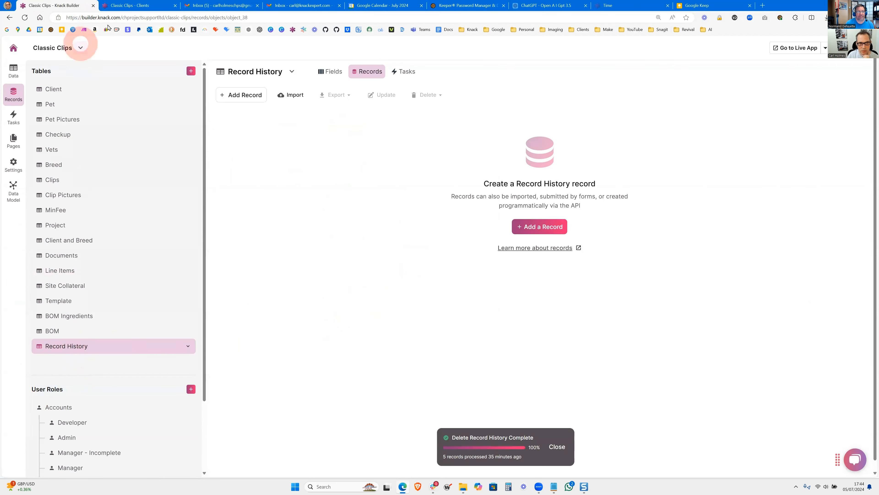
pyautogui.click(120, 5)
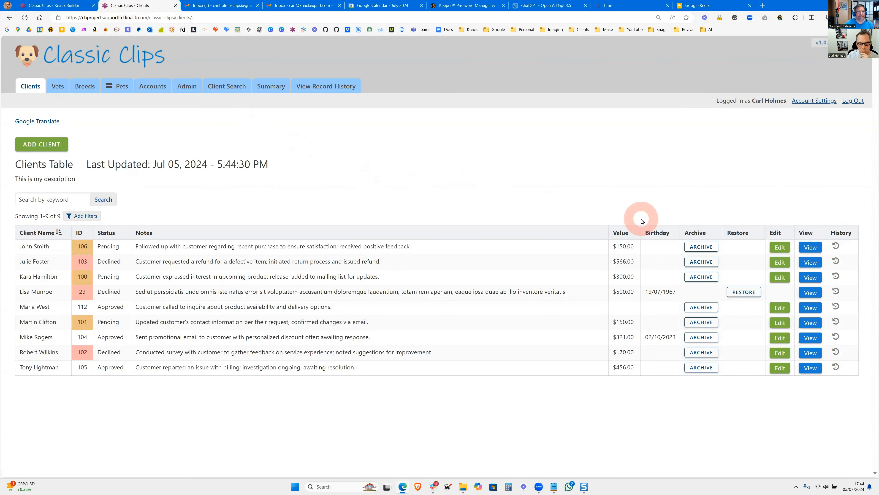
# Change the last digit of client 106's telephone number to 7 and submit the edit.
pyautogui.click(780, 247)
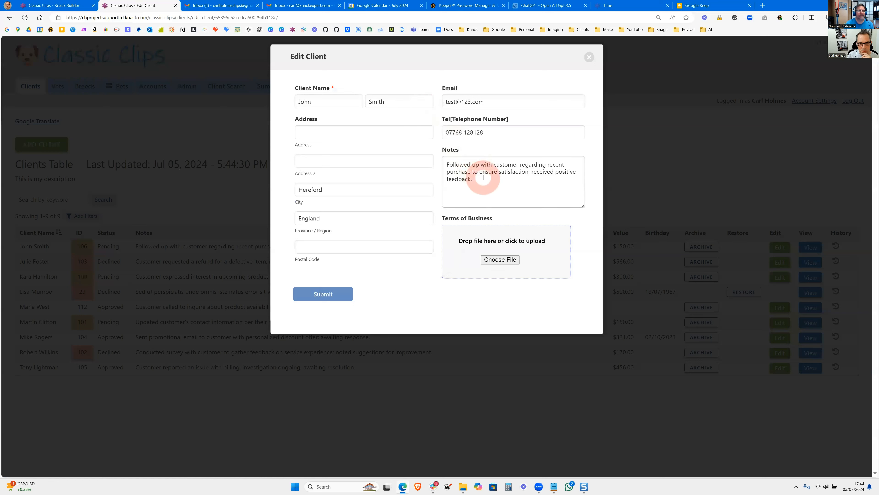
pyautogui.click(499, 138)
pyautogui.press('BackSpace')
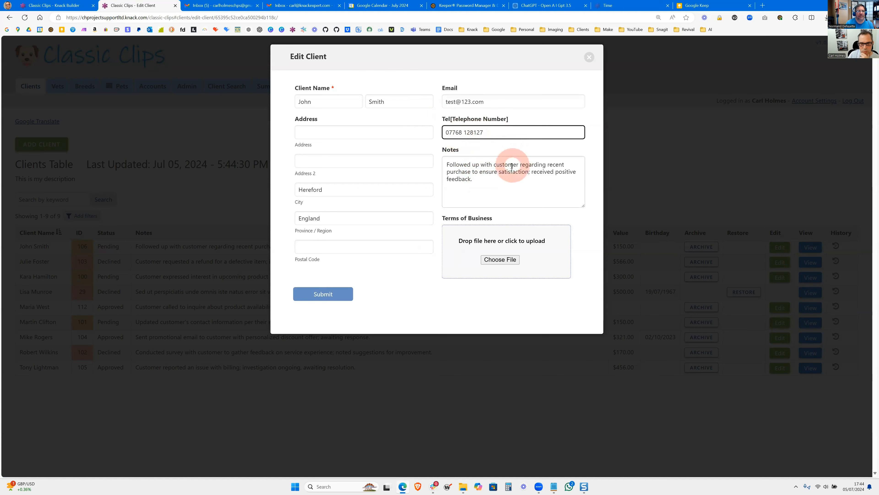
pyautogui.click(332, 293)
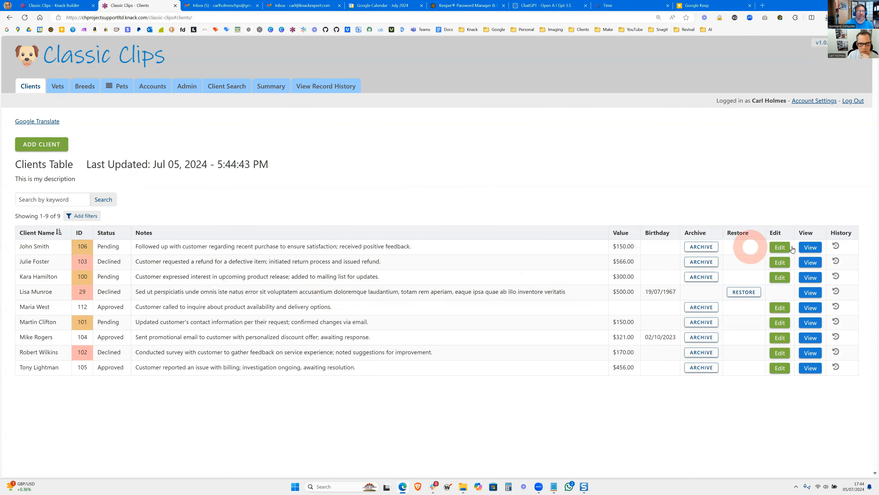
# Open client 106's record history and examine the logged telephone number change.
pyautogui.click(836, 246)
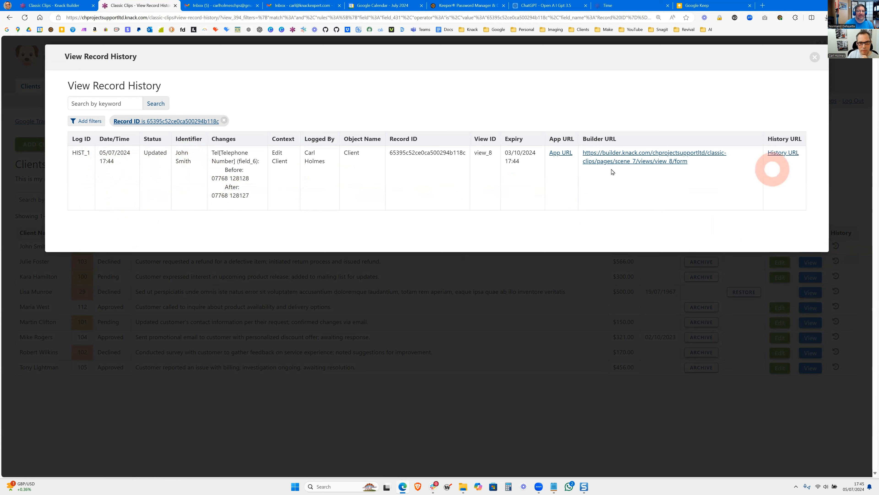
pyautogui.moveTo(249, 196); pyautogui.dragTo(218, 158)
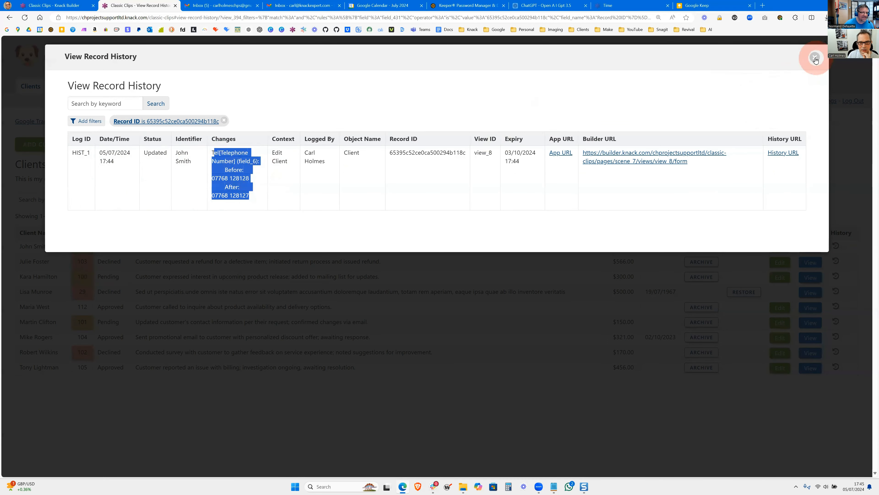
pyautogui.click(248, 180)
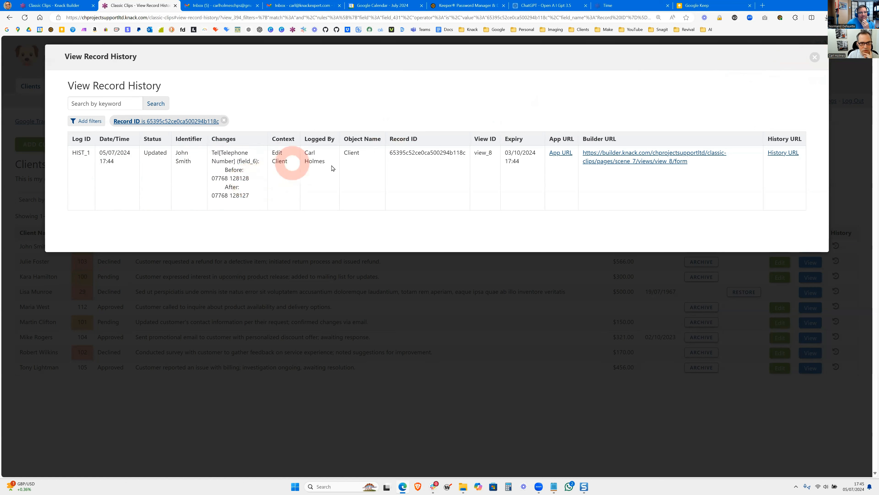
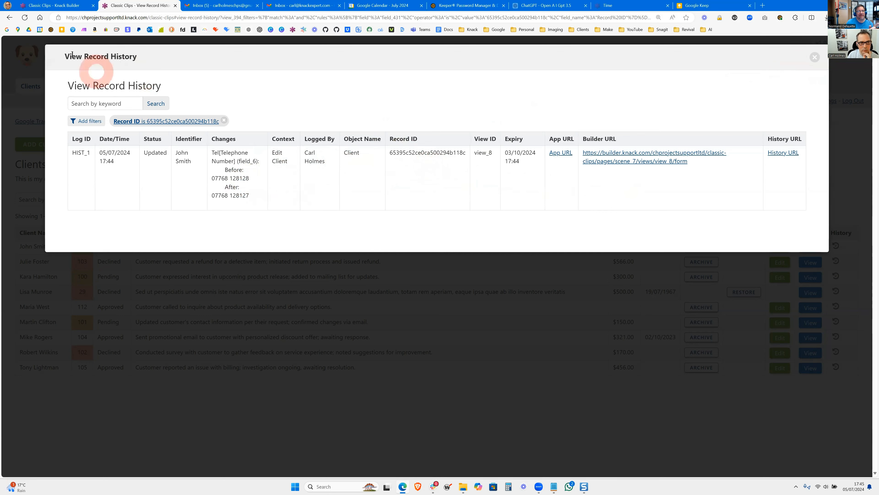
# Set the Changes column of the View Record History grid to a custom width of 150 pixels in the builder and save.
pyautogui.click(48, 6)
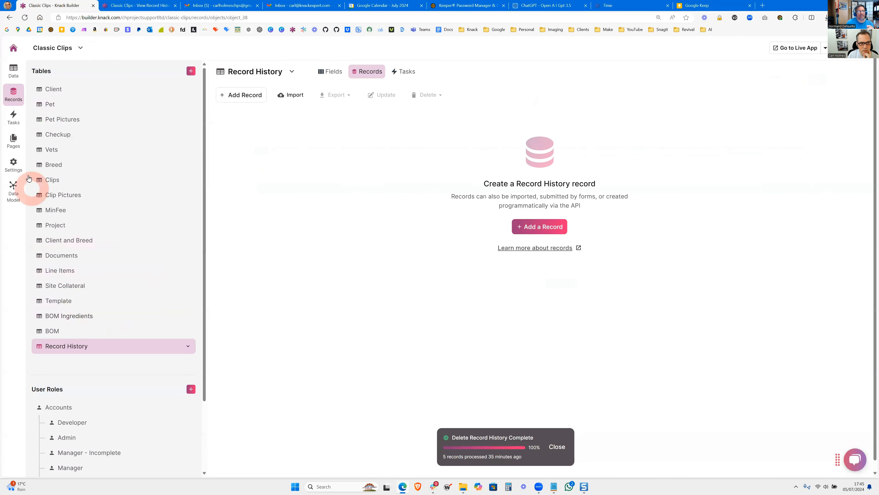
pyautogui.click(13, 147)
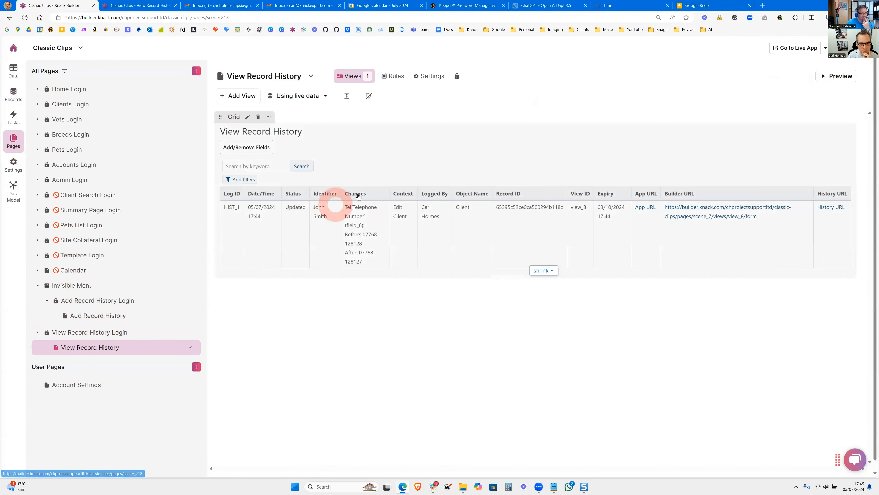
pyautogui.click(360, 191)
pyautogui.click(361, 192)
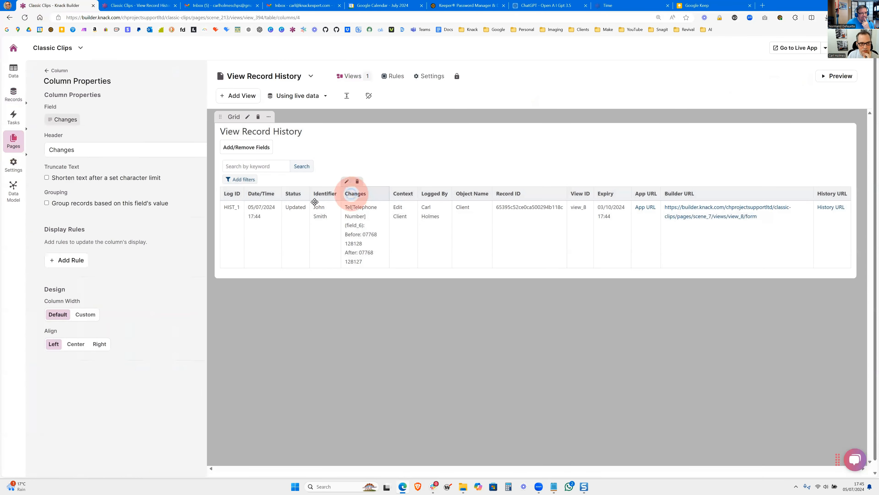
pyautogui.click(74, 314)
pyautogui.doubleClick(100, 318)
pyautogui.write('15')
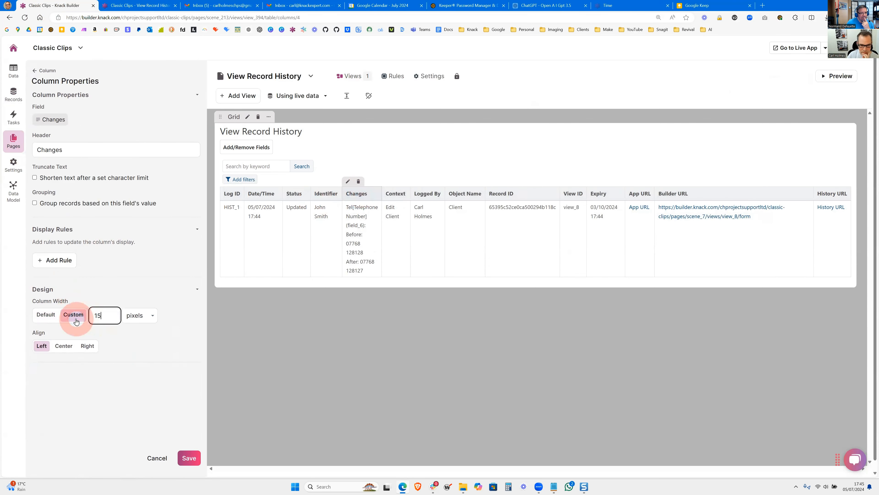
pyautogui.write('0')
pyautogui.click(190, 458)
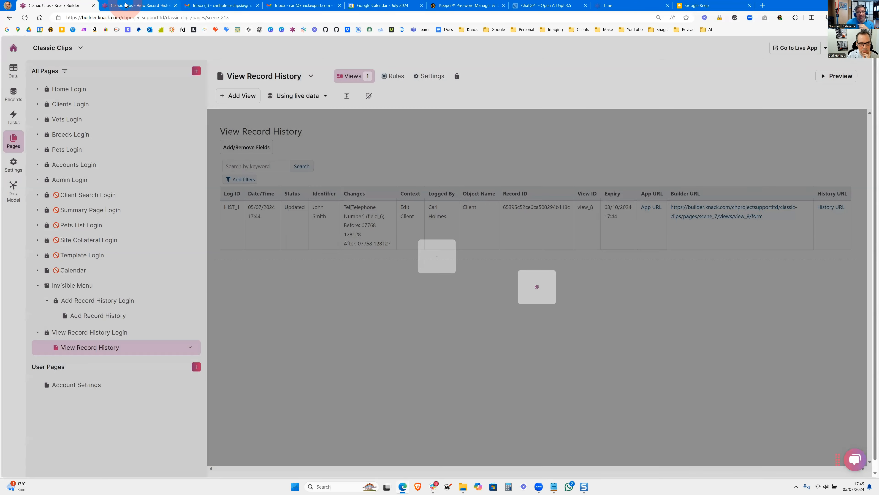
# Return to the live record history and highlight the Builder URL link in the log entry.
pyautogui.click(114, 6)
pyautogui.click(786, 100)
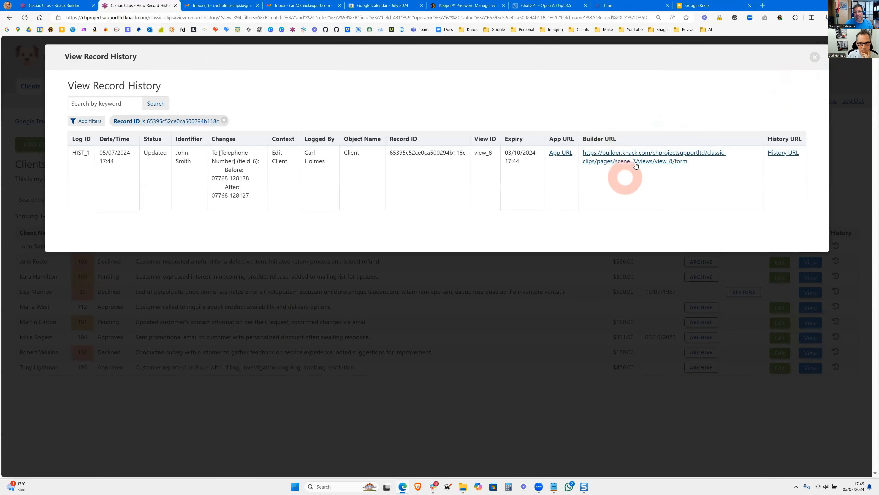
pyautogui.moveTo(688, 162); pyautogui.dragTo(583, 153)
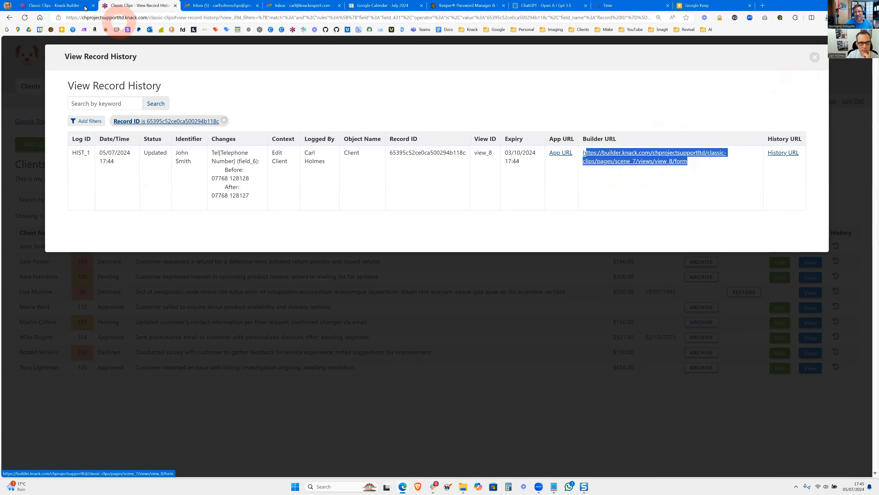
# In the builder, make the Record History table's Builder URL field use the same text for all links, with the link text "Builder URL".
pyautogui.click(57, 5)
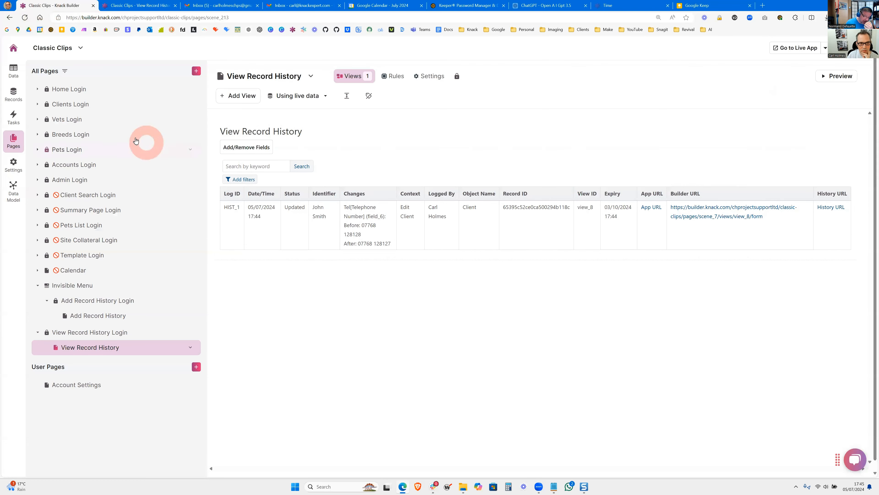
pyautogui.click(17, 79)
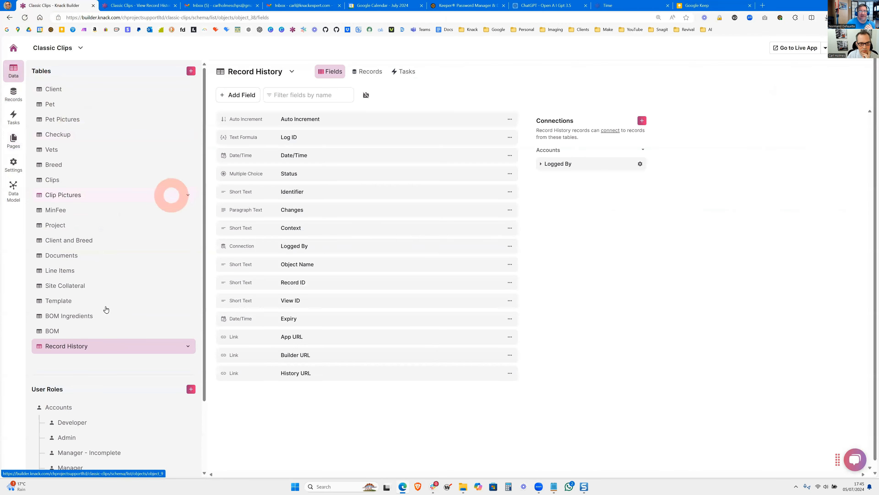
pyautogui.click(334, 358)
pyautogui.click(363, 299)
pyautogui.click(371, 320)
pyautogui.click(354, 335)
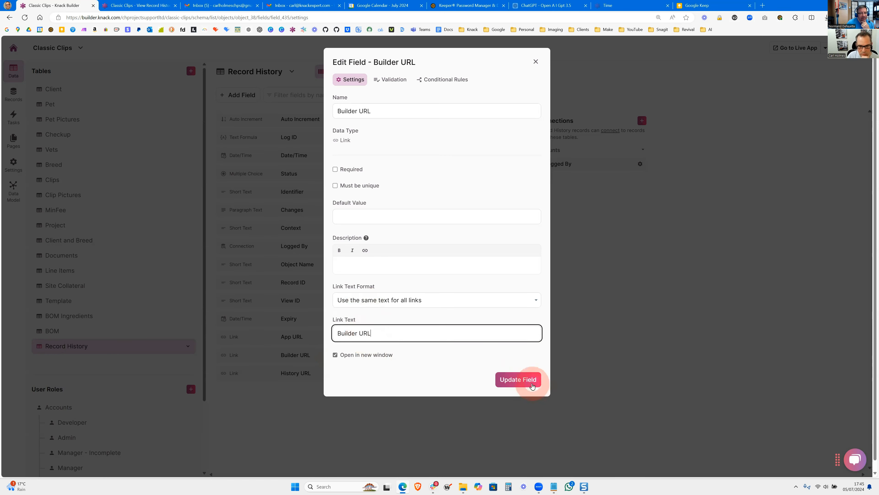
pyautogui.click(515, 379)
# Reload the live Clients page and reopen client 106's record history to check the Builder URL column.
pyautogui.click(136, 4)
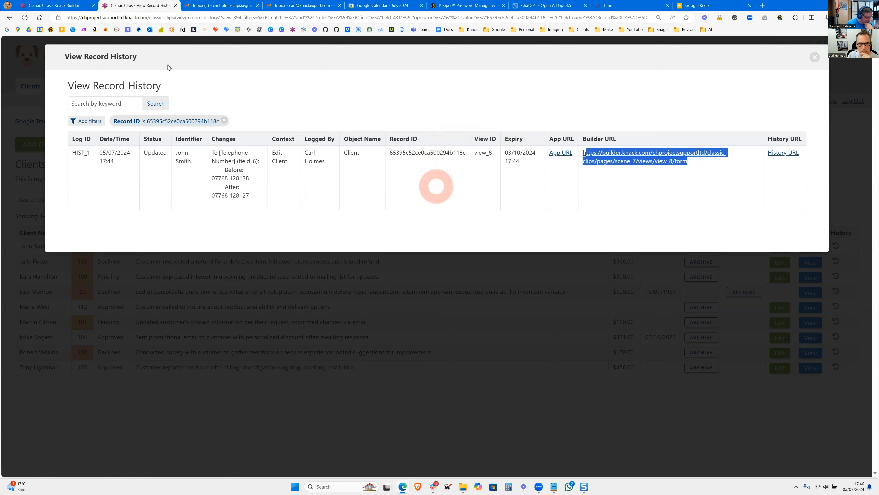
pyautogui.click(814, 57)
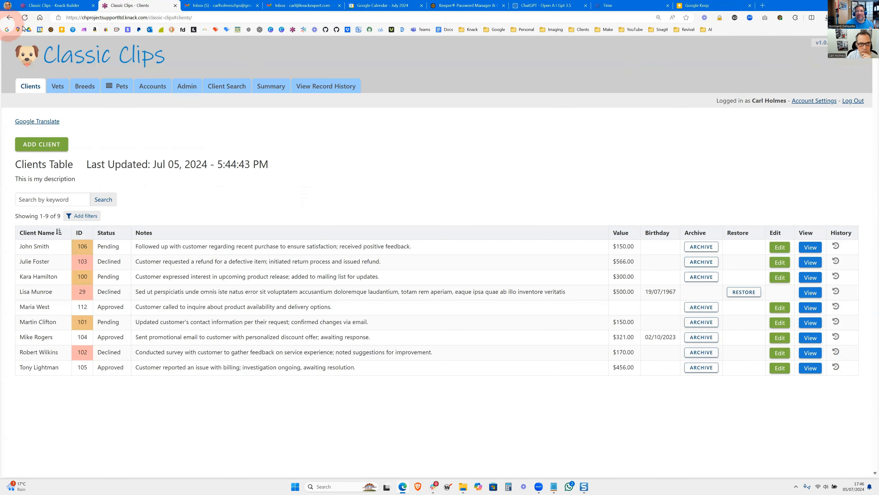
pyautogui.click(25, 18)
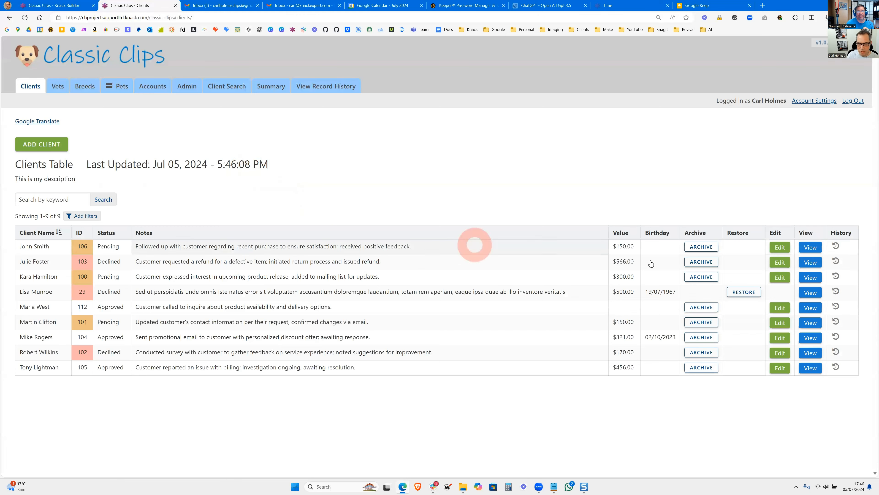
pyautogui.click(836, 246)
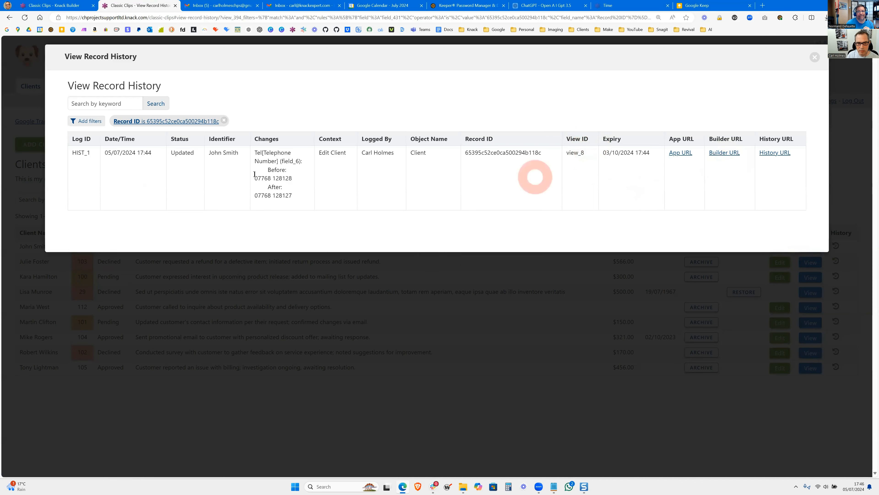
# Set the Changes column of the View Record History grid to a custom width of 20 percent in the builder and save.
pyautogui.click(65, 5)
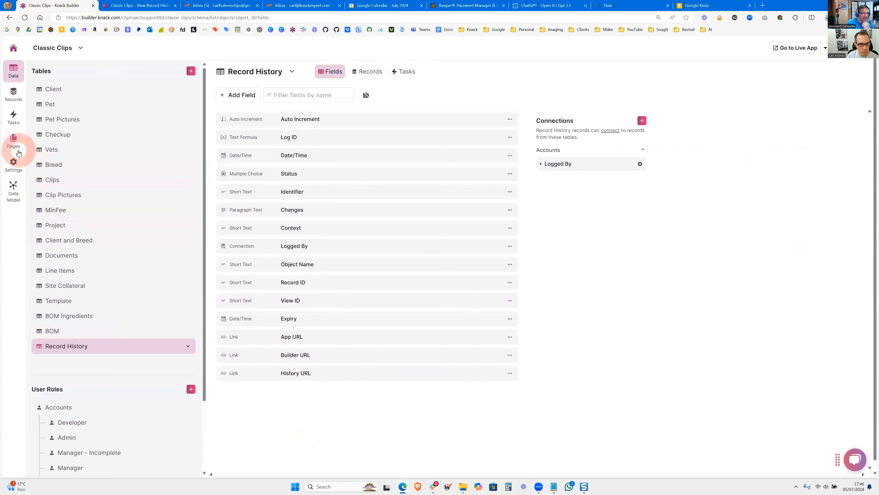
pyautogui.click(13, 141)
pyautogui.click(388, 198)
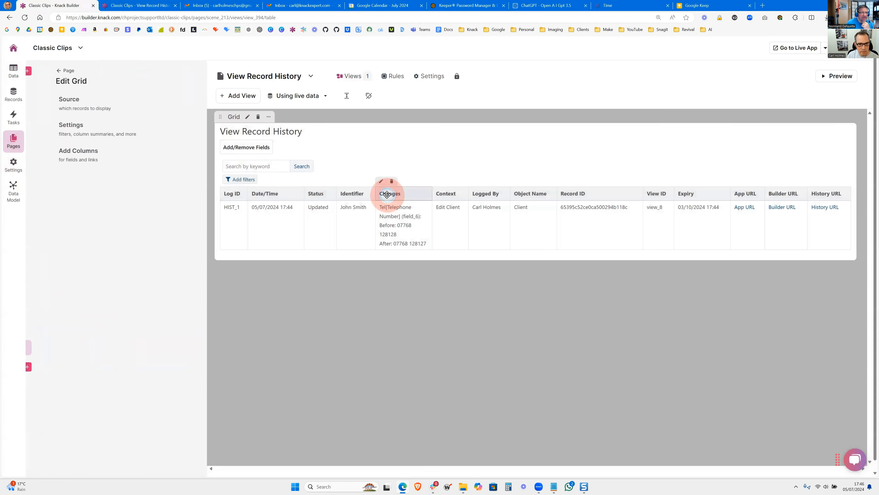
pyautogui.click(136, 318)
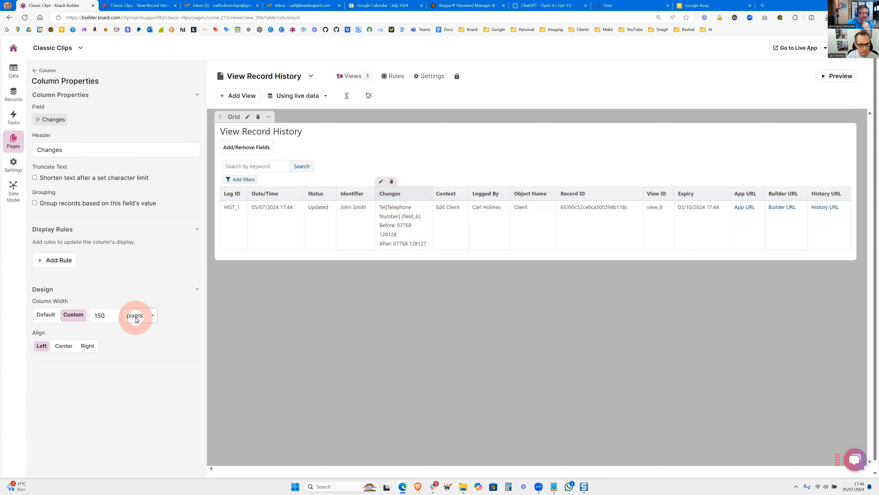
pyautogui.click(140, 334)
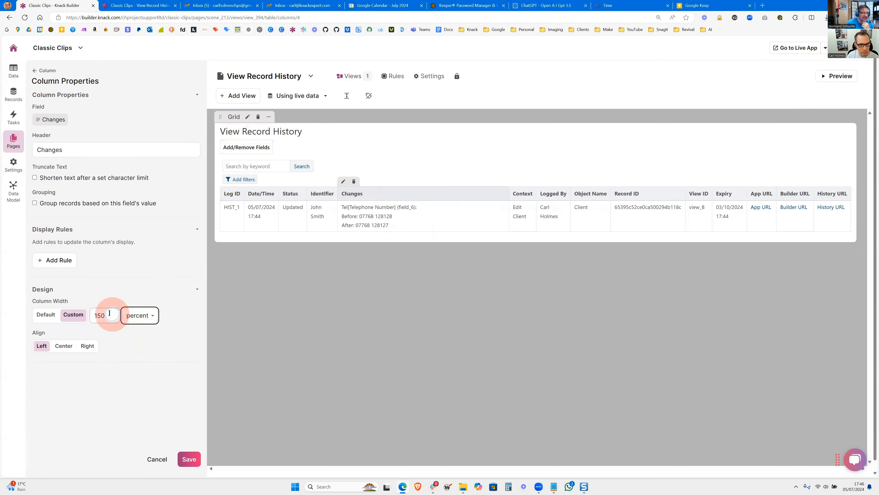
pyautogui.moveTo(108, 314); pyautogui.dragTo(87, 314)
pyautogui.write('20')
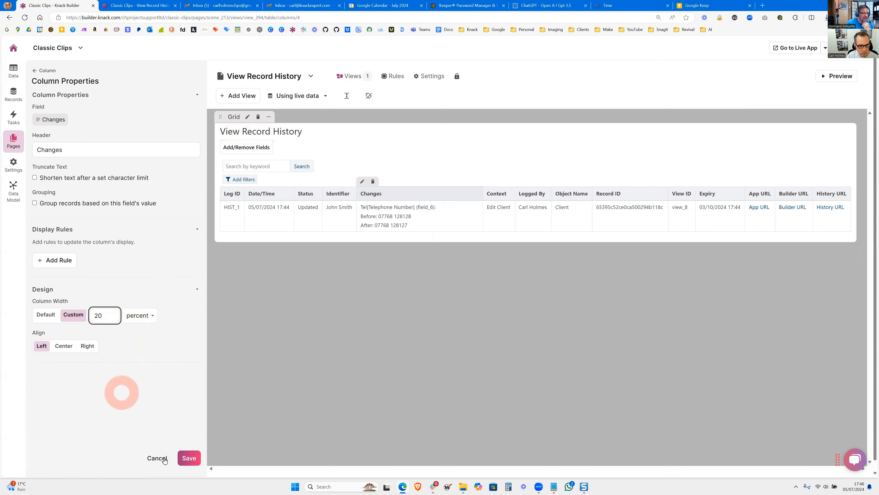
pyautogui.click(189, 458)
# Reload the live Clients page, examine the Changes column layout in client 106's record history, and close the history.
pyautogui.click(130, 6)
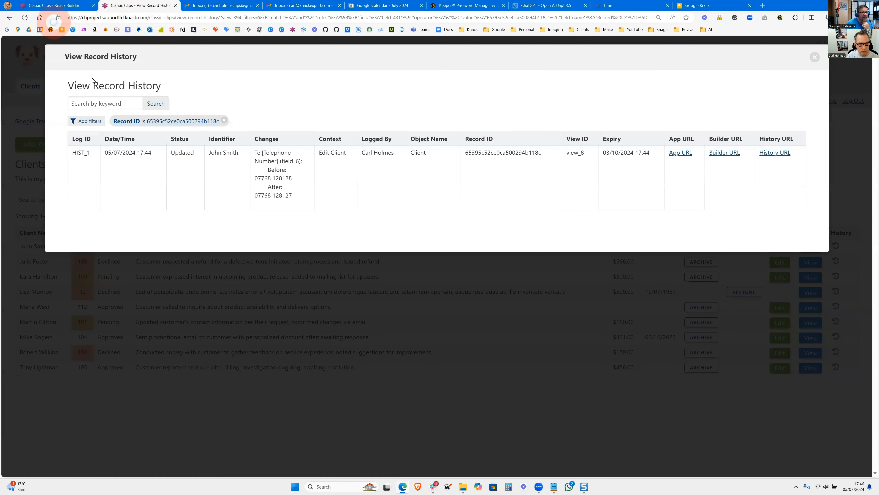
pyautogui.click(707, 258)
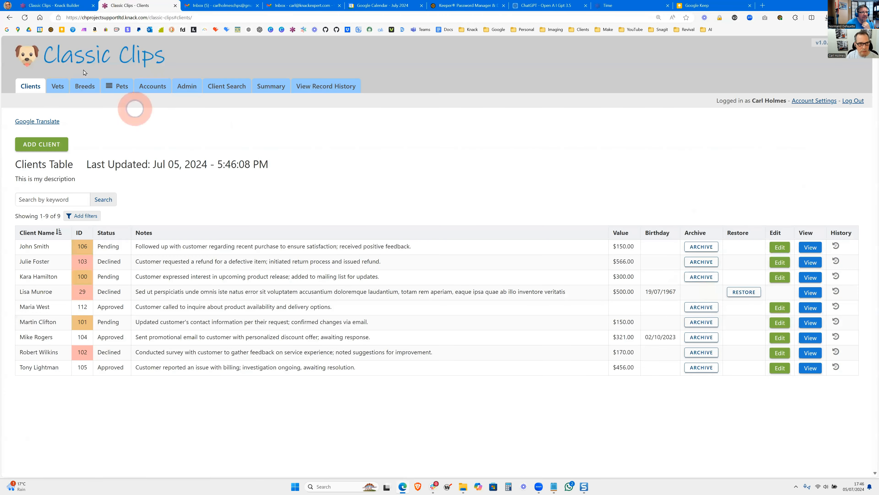
pyautogui.click(25, 17)
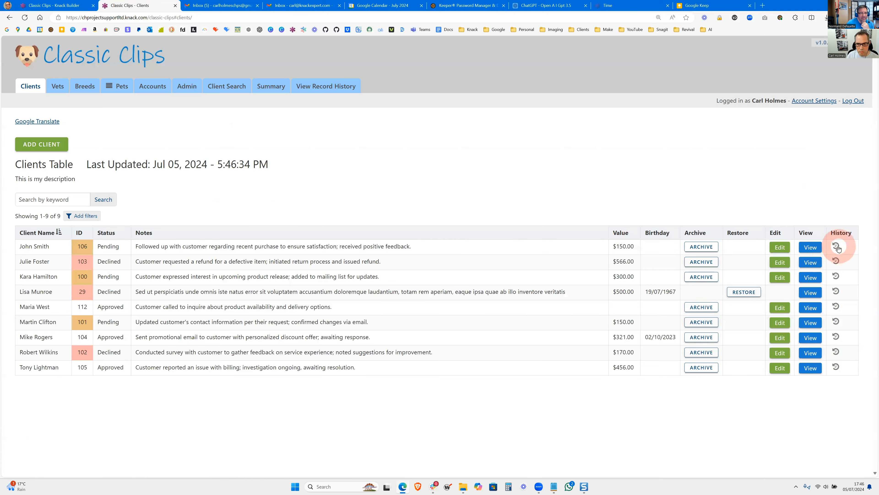
pyautogui.click(837, 246)
pyautogui.click(230, 149)
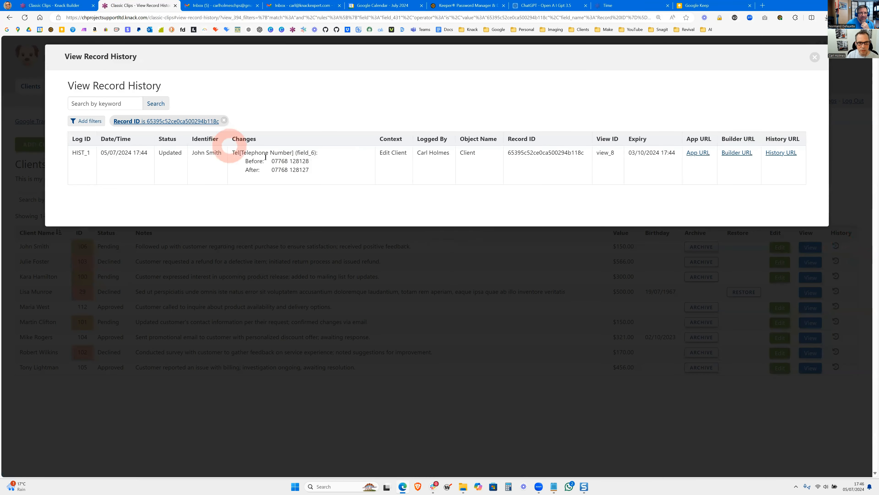
pyautogui.moveTo(234, 153); pyautogui.dragTo(266, 153)
pyautogui.click(243, 258)
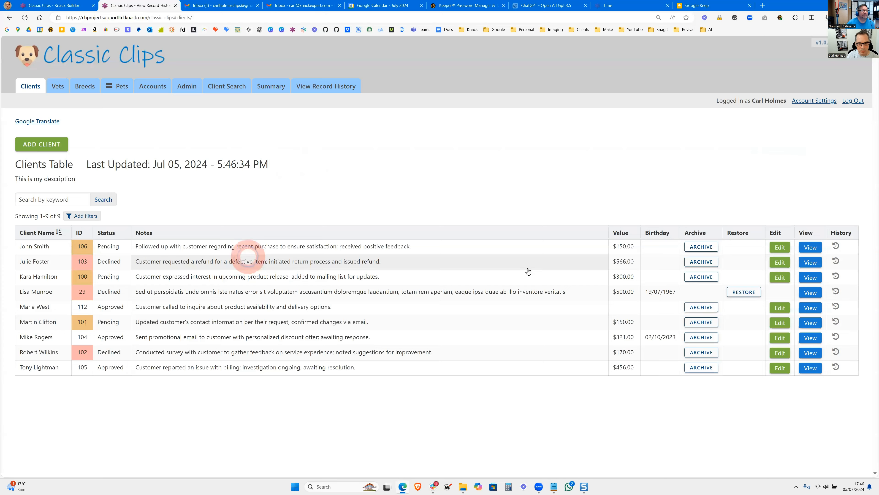
# Edit client 106 by adding a "y" to the end of the last name, and submit the form.
pyautogui.click(779, 246)
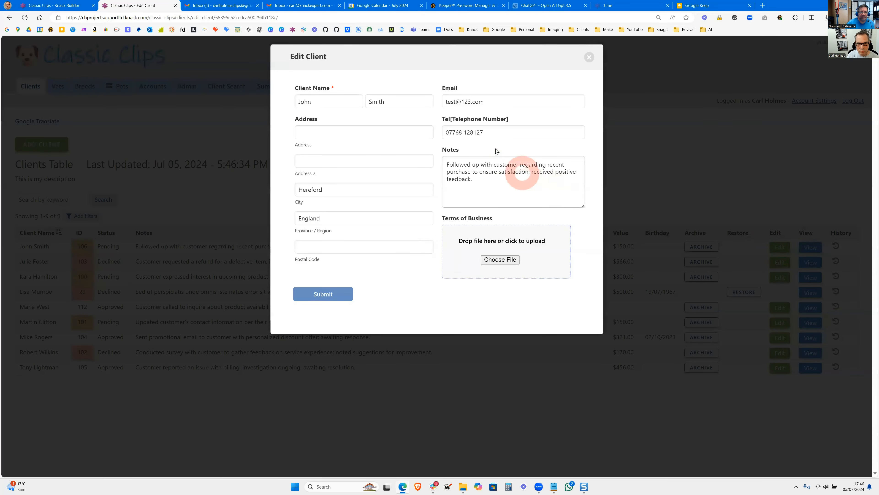
pyautogui.moveTo(444, 120); pyautogui.dragTo(515, 124)
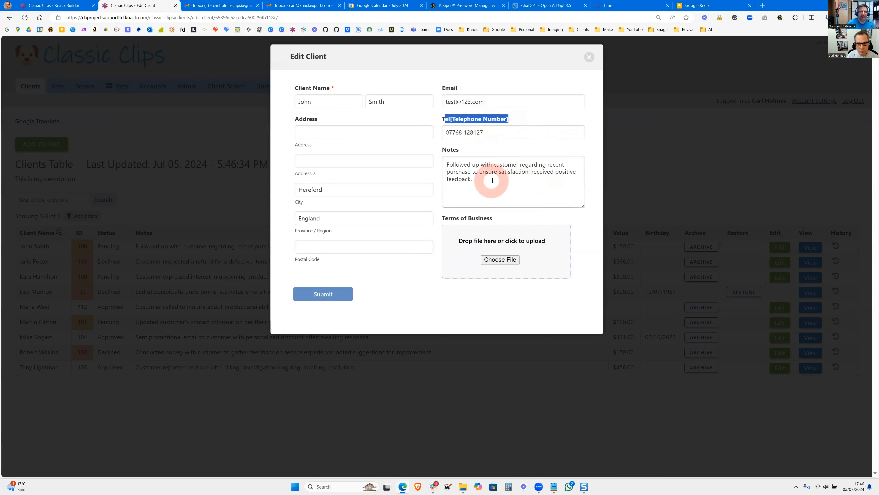
pyautogui.click(389, 103)
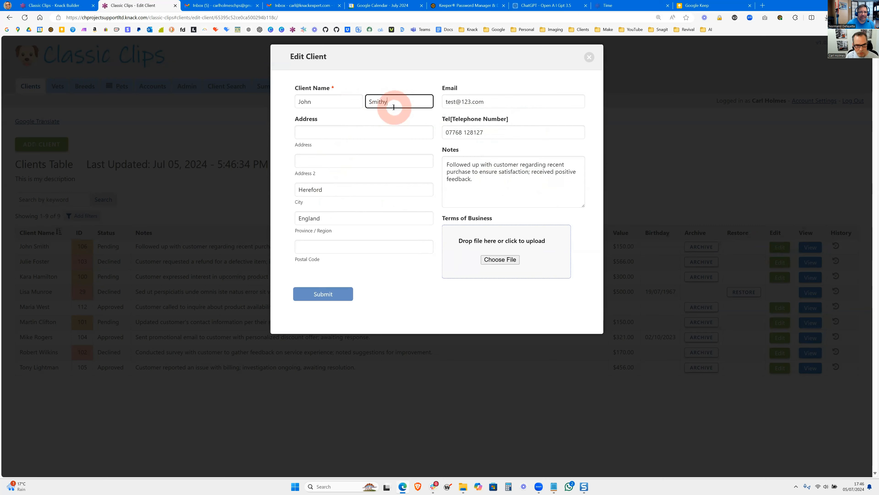
pyautogui.click(341, 294)
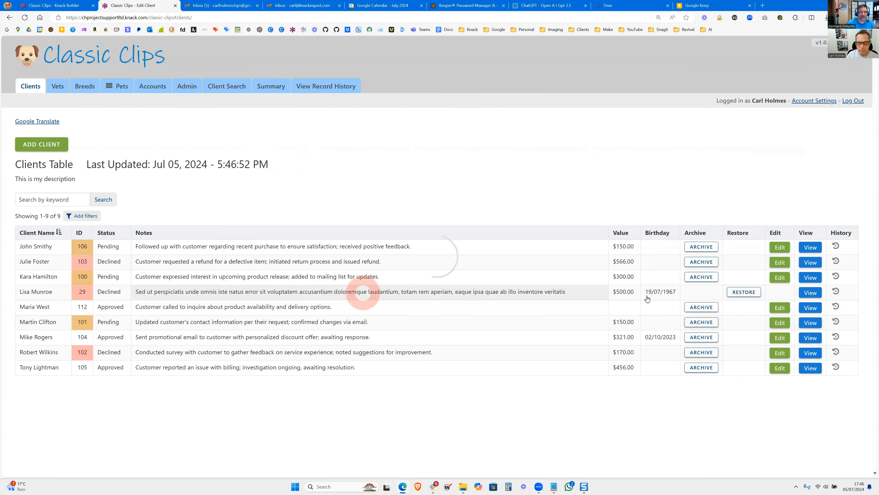
# Open client 106's record history and highlight the logged client name change with its before and after values and field key.
pyautogui.click(837, 248)
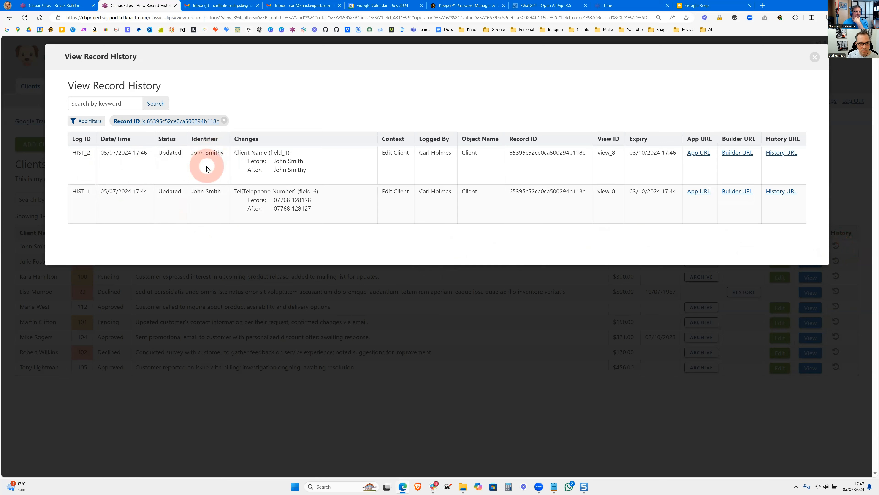
pyautogui.moveTo(306, 175); pyautogui.dragTo(275, 161)
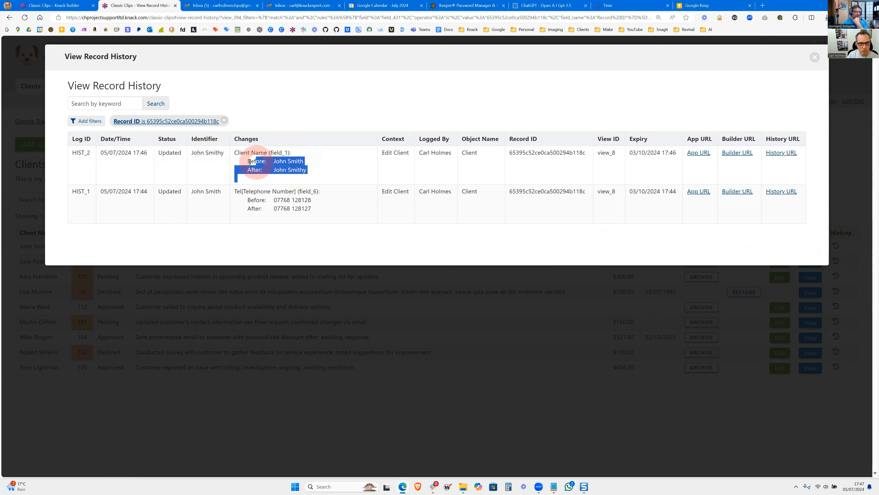
pyautogui.click(331, 175)
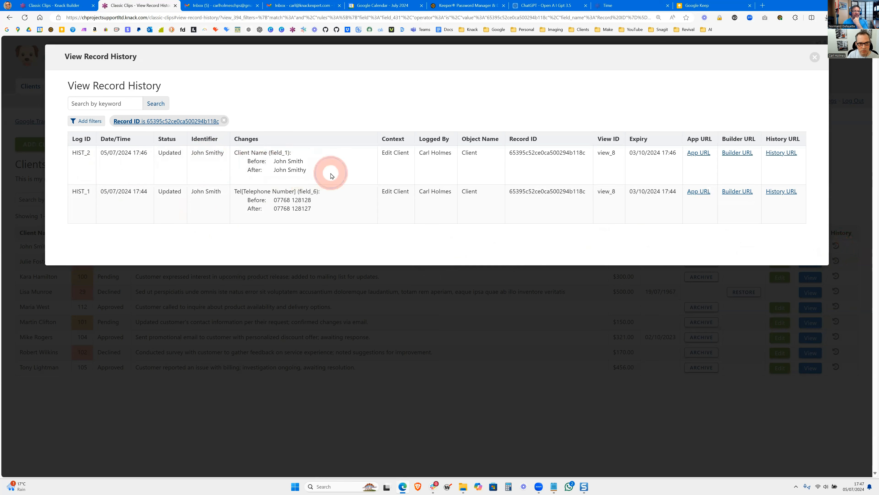
pyautogui.moveTo(233, 154); pyautogui.dragTo(297, 155)
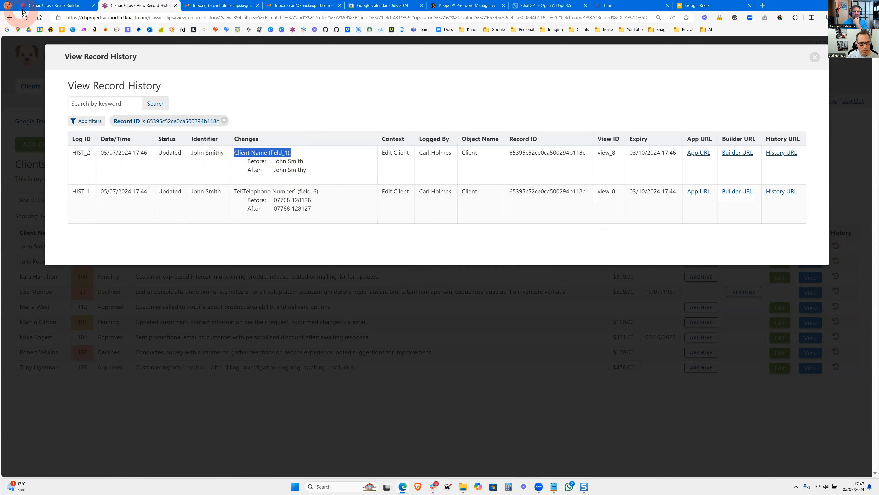
# Show the field keys in the builder's data section and open the Client table to check the Client Name field's key.
pyautogui.click(30, 7)
pyautogui.click(13, 93)
pyautogui.click(329, 73)
pyautogui.click(365, 95)
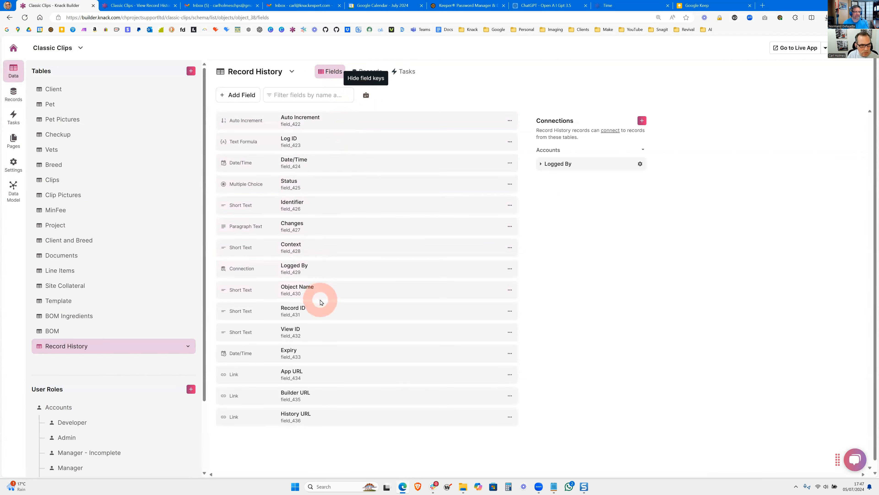
pyautogui.click(53, 91)
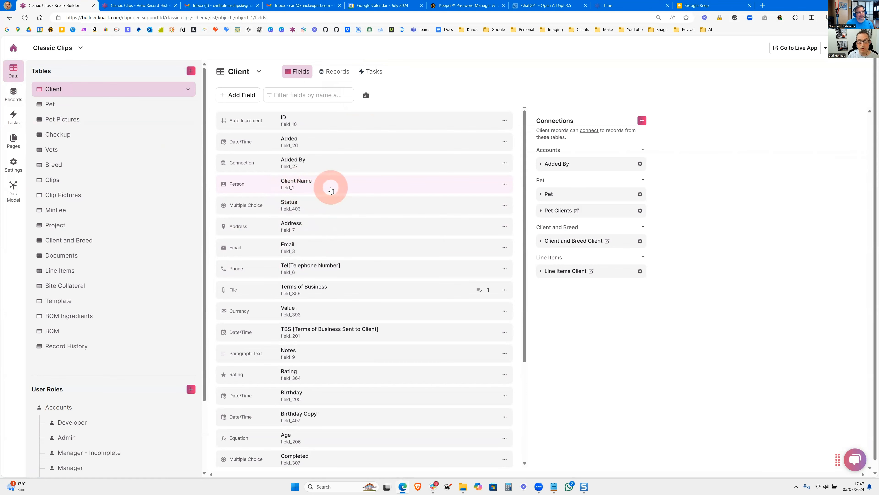
# Compare the newest log entry's object name with the Client table in the builder, and highlight the entry's record ID.
pyautogui.click(138, 6)
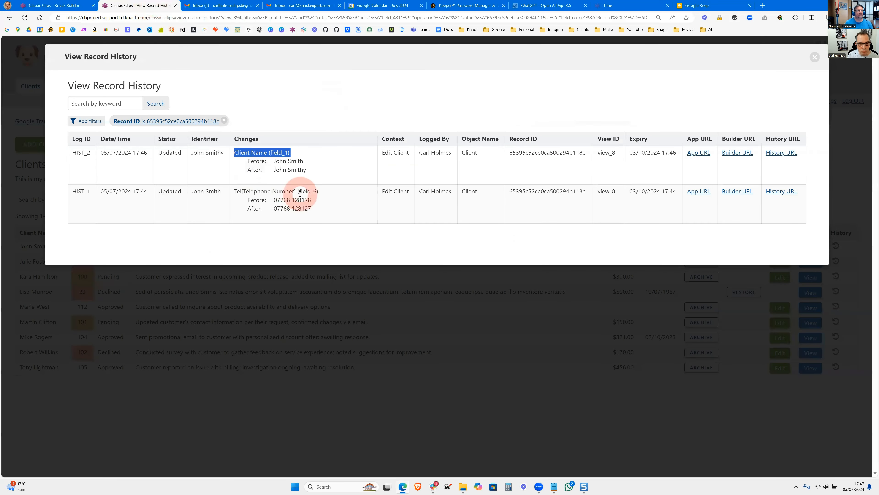
pyautogui.moveTo(410, 154); pyautogui.dragTo(446, 152)
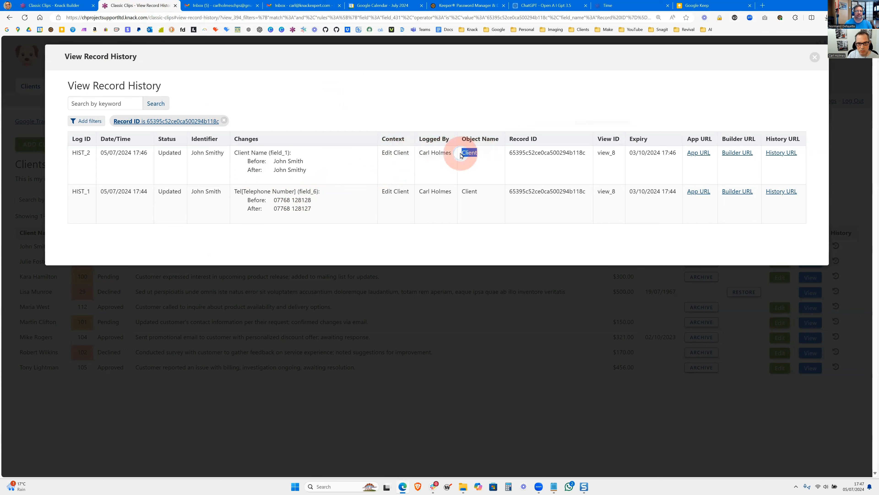
pyautogui.click(55, 6)
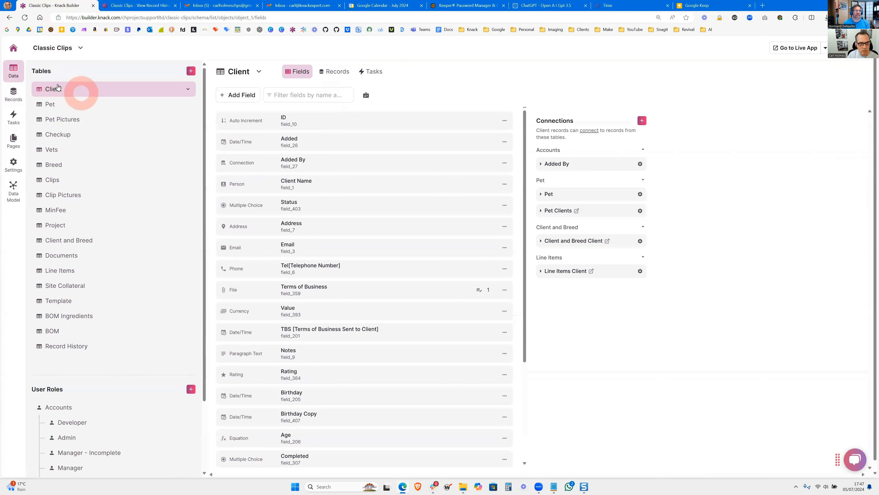
pyautogui.click(139, 6)
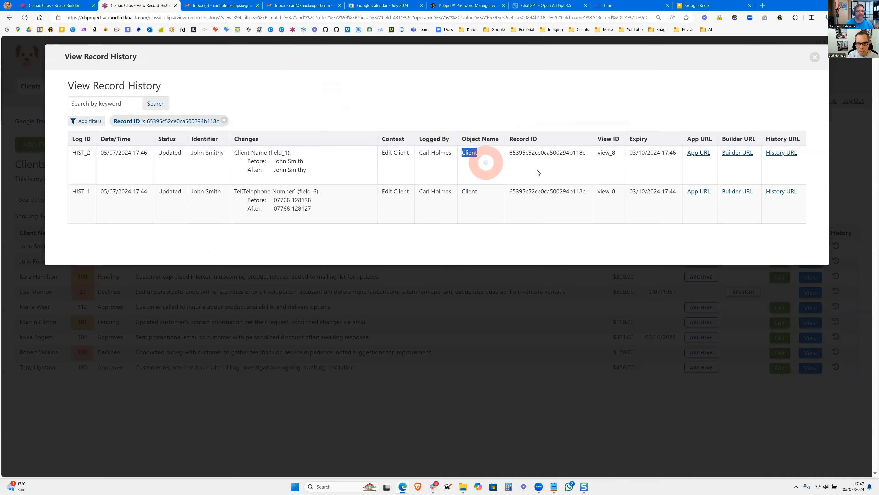
pyautogui.moveTo(548, 151); pyautogui.dragTo(586, 169)
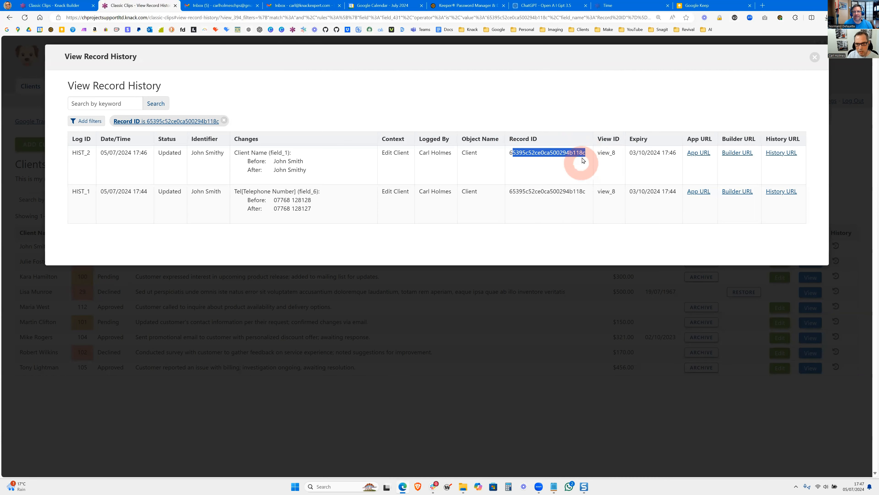
# Close the record history, open client 106's details page, and highlight the end of the record ID in its web address.
pyautogui.click(60, 5)
pyautogui.click(104, 5)
pyautogui.click(605, 292)
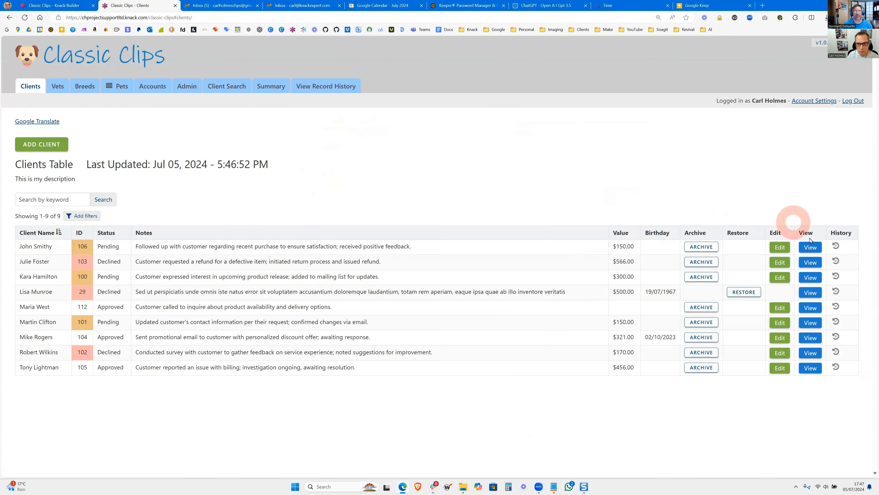
pyautogui.click(809, 246)
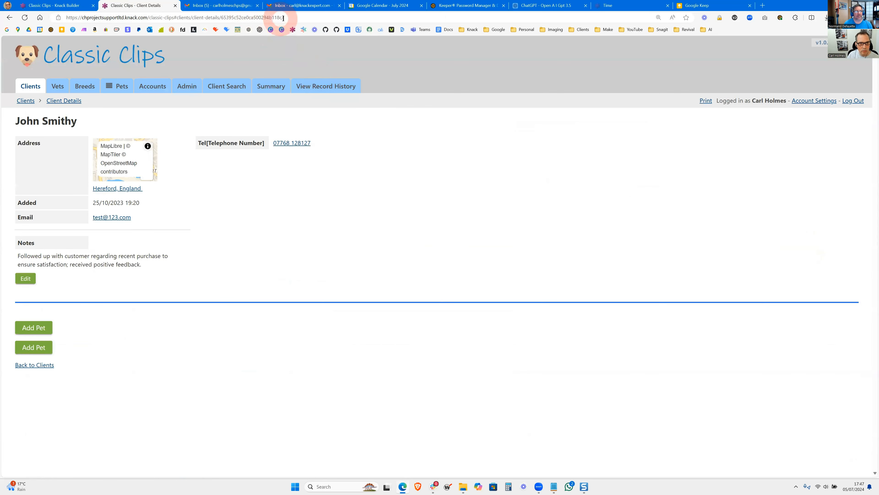
pyautogui.moveTo(283, 18); pyautogui.dragTo(269, 17)
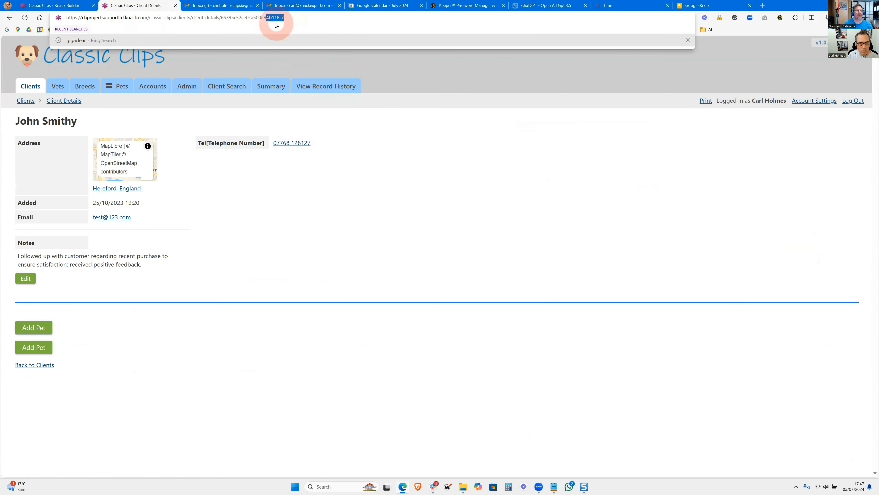
# Return to the clients list, reopen the first client's record history, and highlight the newest entry's view ID.
pyautogui.click(280, 179)
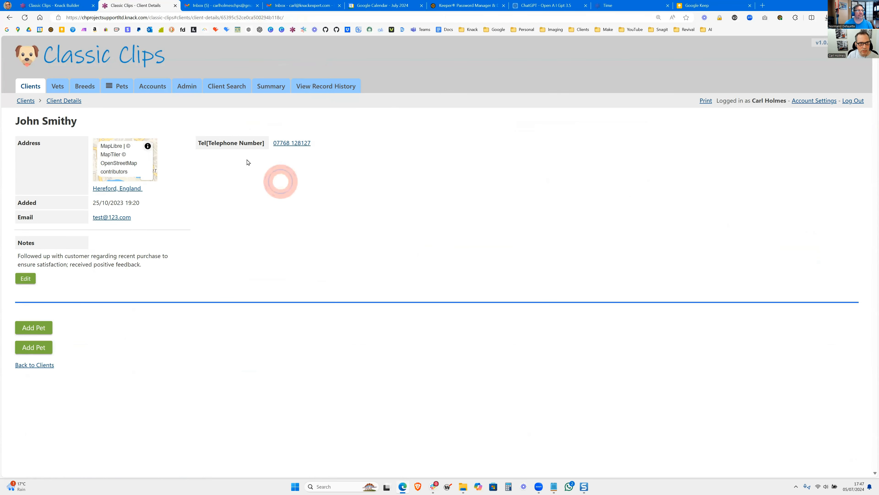
pyautogui.click(25, 100)
pyautogui.click(836, 245)
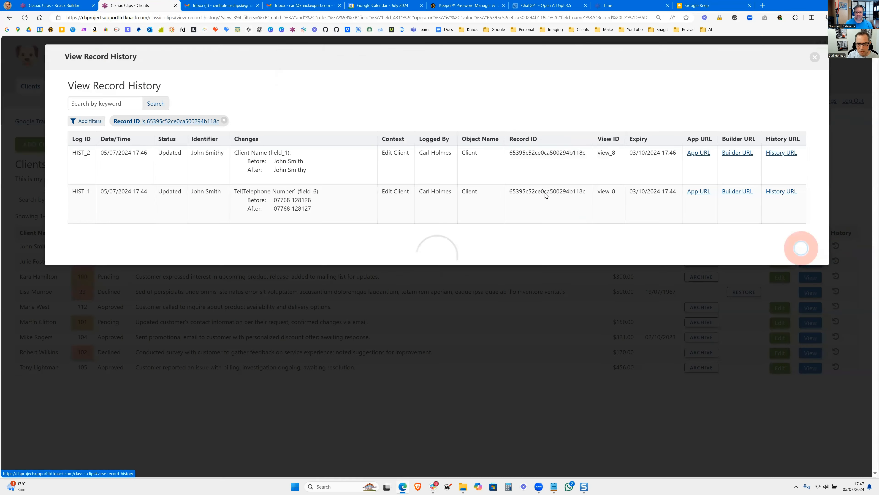
pyautogui.doubleClick(604, 153)
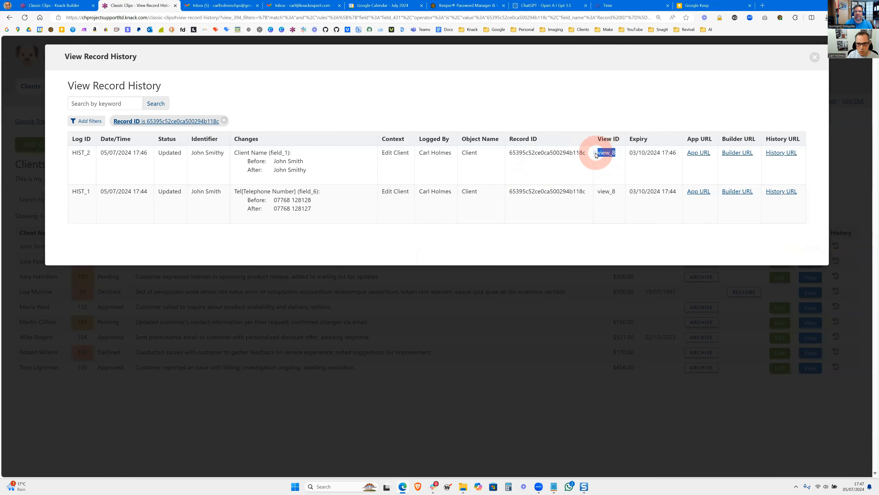
# In the builder, check the Clients grid, open the Edit Client page's form, and highlight the view key in its web address.
pyautogui.click(63, 7)
pyautogui.click(13, 140)
pyautogui.click(51, 109)
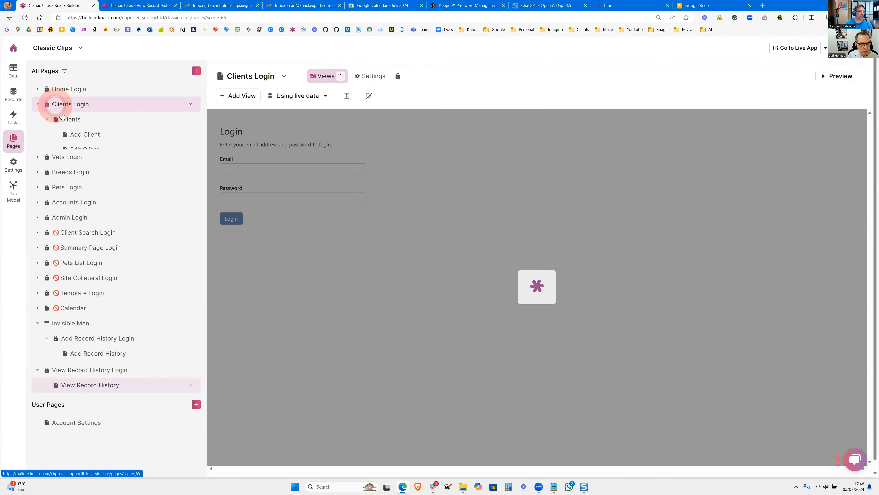
pyautogui.click(77, 126)
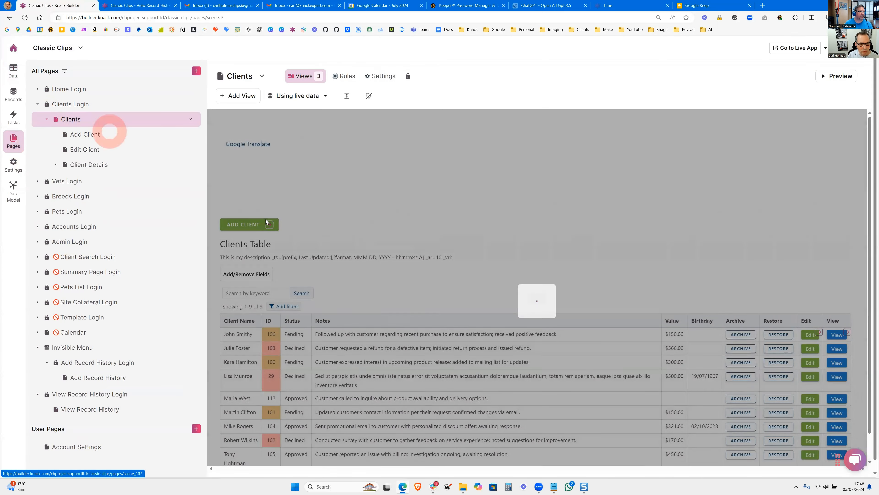
pyautogui.click(352, 303)
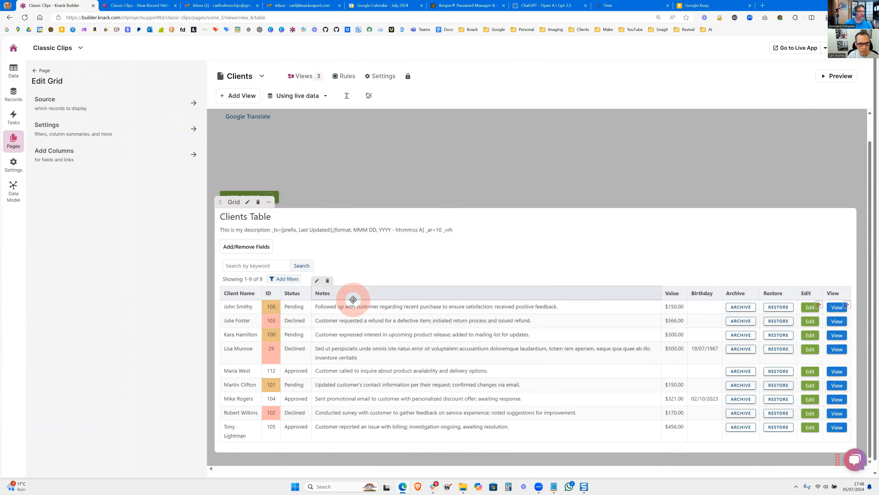
pyautogui.click(13, 142)
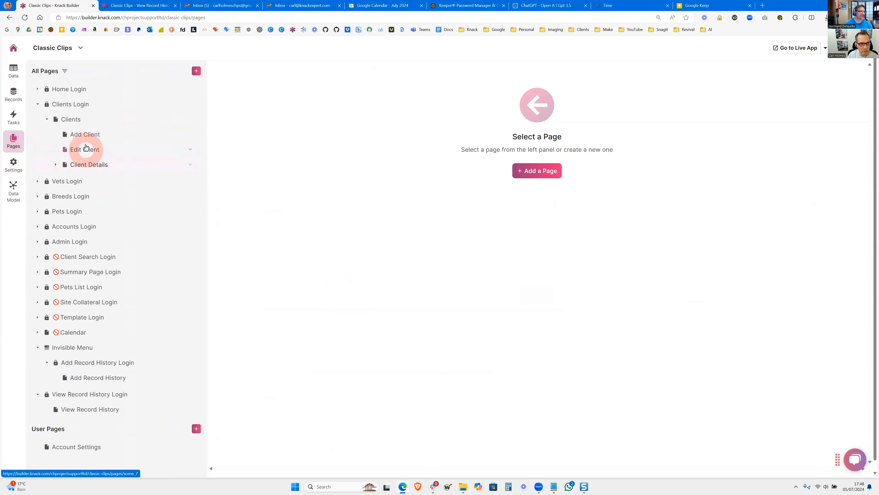
pyautogui.click(85, 150)
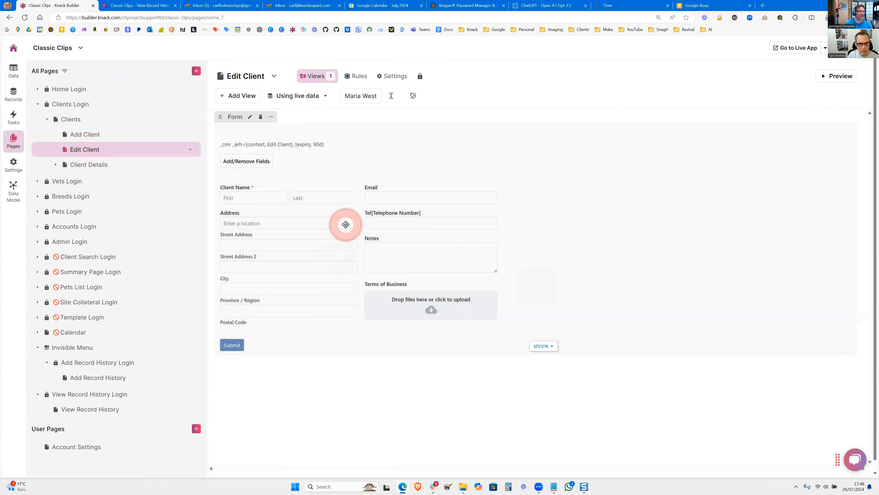
pyautogui.click(345, 224)
pyautogui.moveTo(268, 20); pyautogui.dragTo(238, 19)
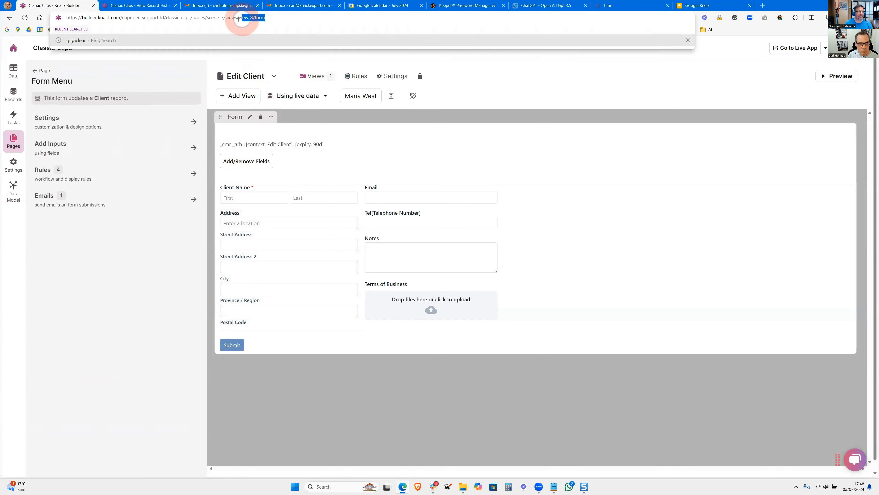
pyautogui.click(14, 140)
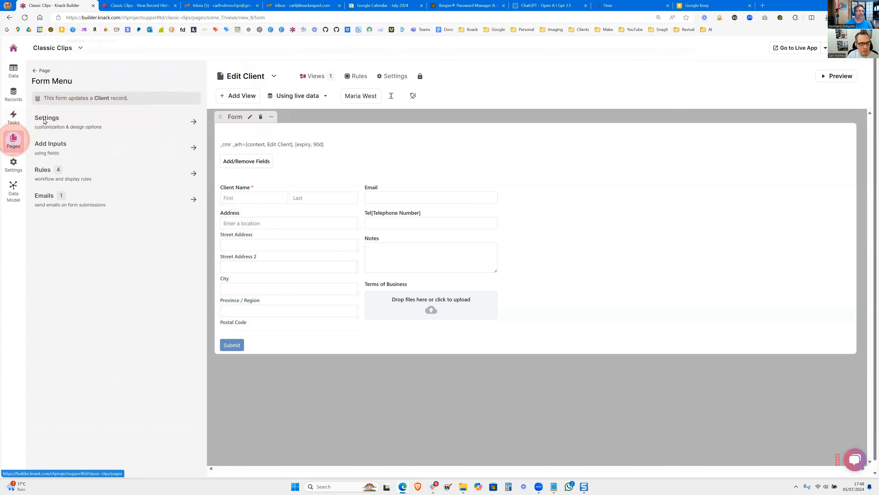
# Go back to the live record history and highlight the newest entry's expiry date, including its day and month.
pyautogui.click(128, 10)
pyautogui.moveTo(630, 153); pyautogui.dragTo(673, 182)
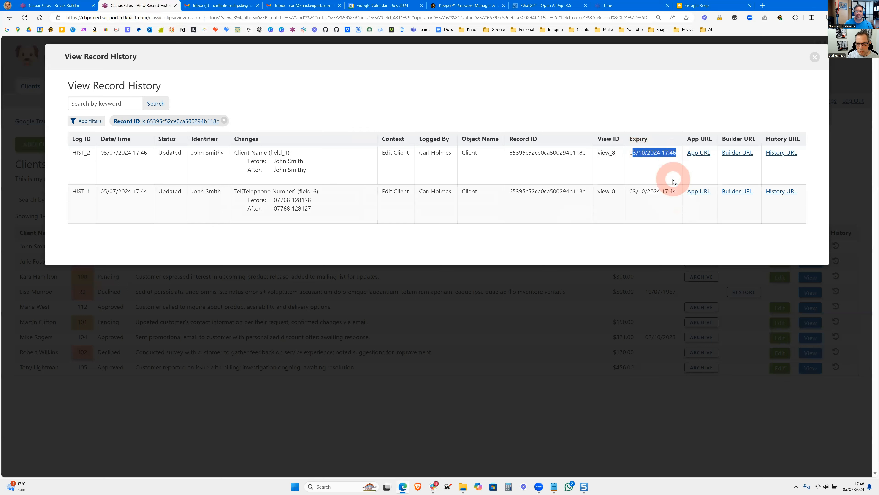
pyautogui.doubleClick(645, 168)
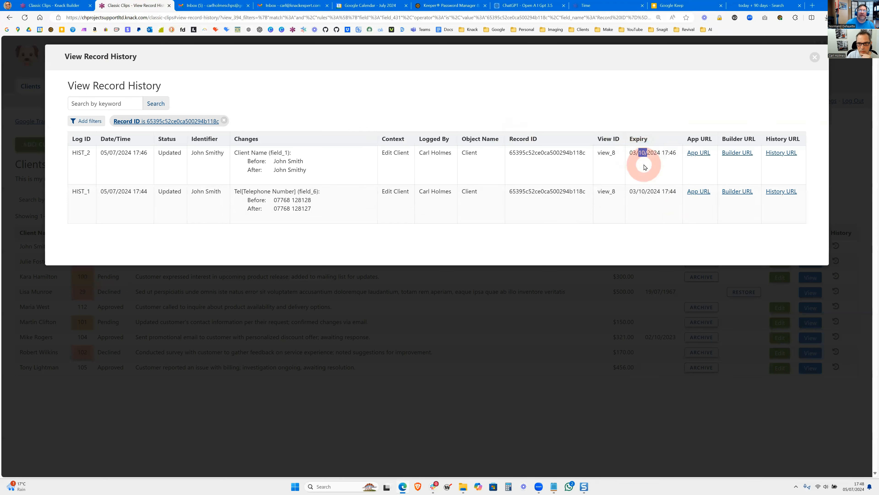
pyautogui.click(632, 155)
pyautogui.moveTo(637, 153); pyautogui.dragTo(646, 152)
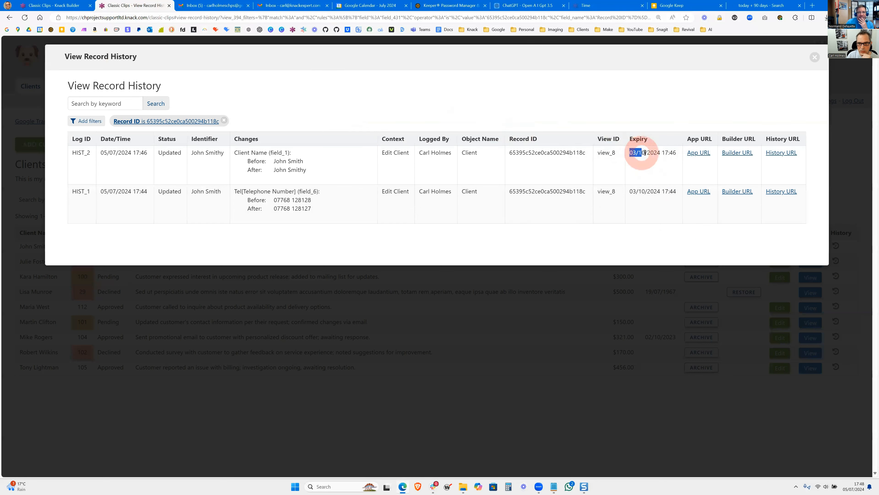
pyautogui.click(648, 169)
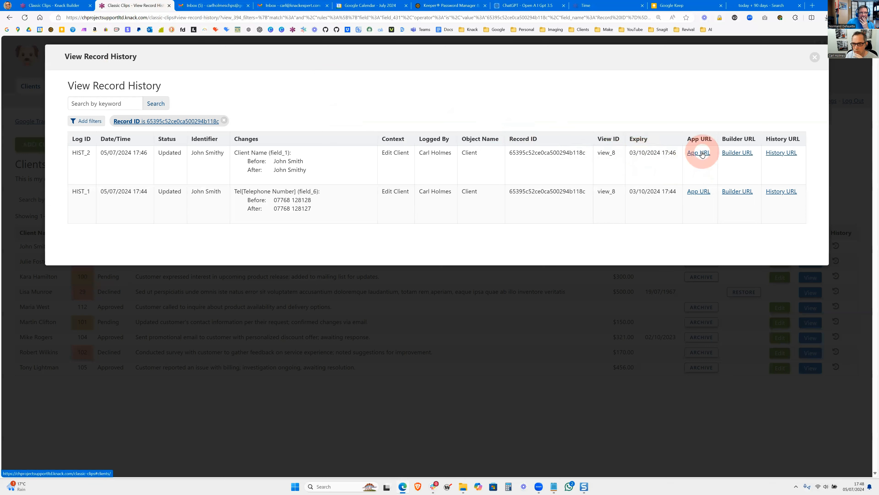
# Copy the newest entry's App URL link into the Notepad notes and highlight the pasted address.
pyautogui.rightClick(702, 153)
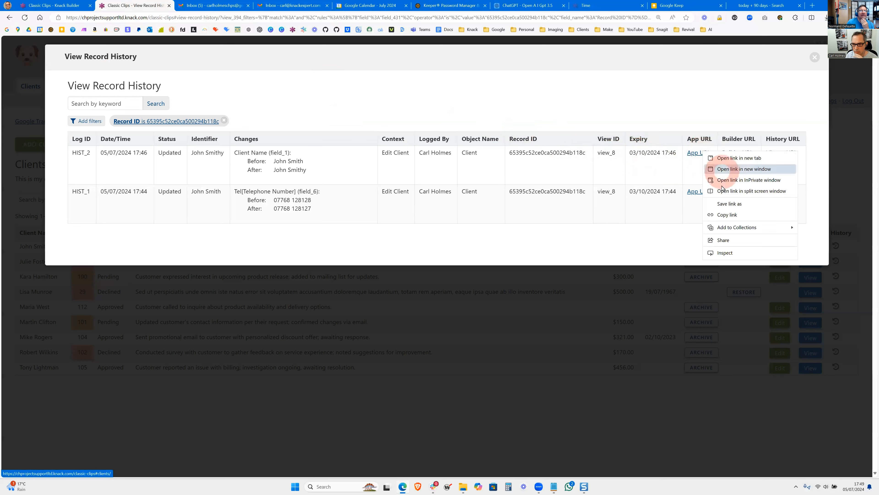
pyautogui.click(724, 214)
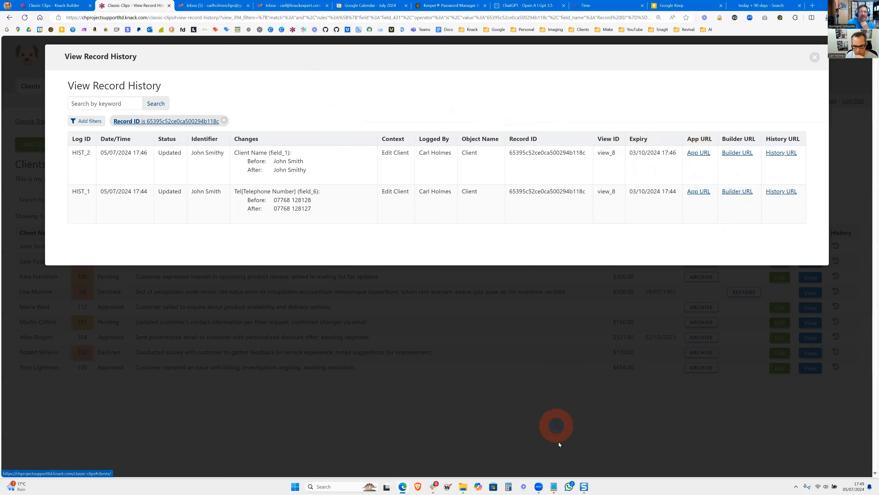
pyautogui.click(555, 487)
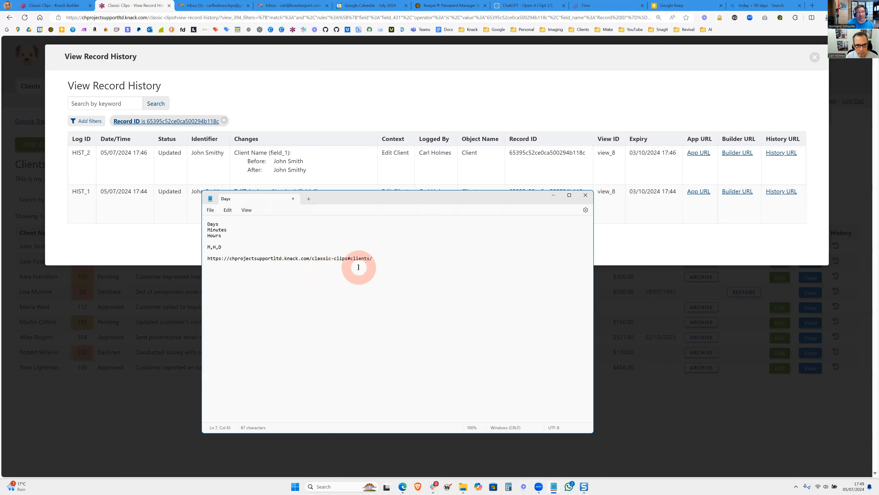
pyautogui.moveTo(374, 259); pyautogui.dragTo(206, 262)
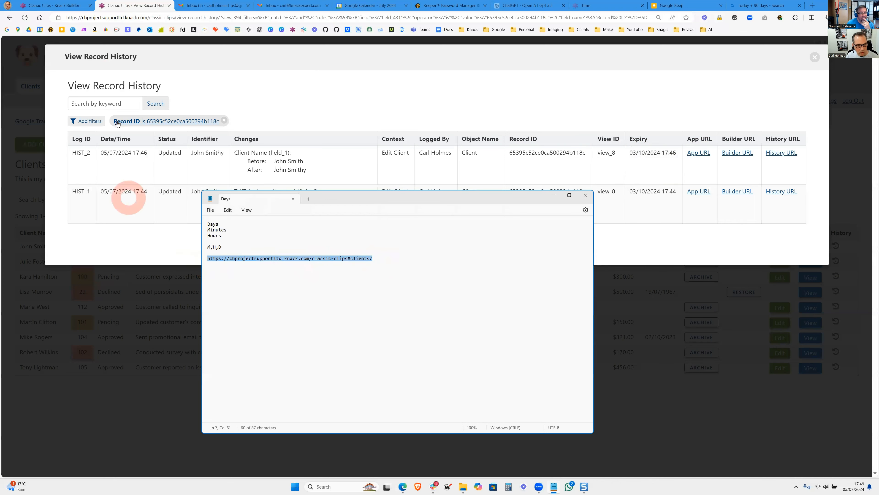
# Close the record history and load the Clients page from its own web address to test the App URL.
pyautogui.click(118, 360)
pyautogui.click(199, 20)
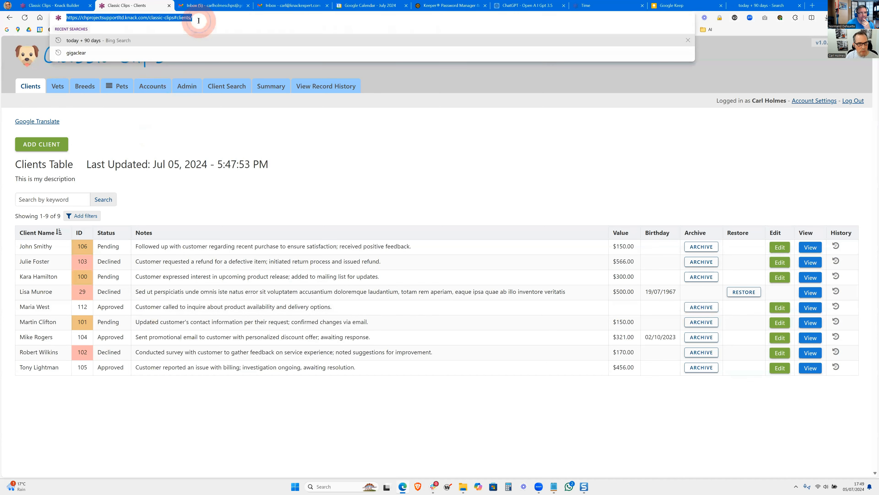
pyautogui.press('Return')
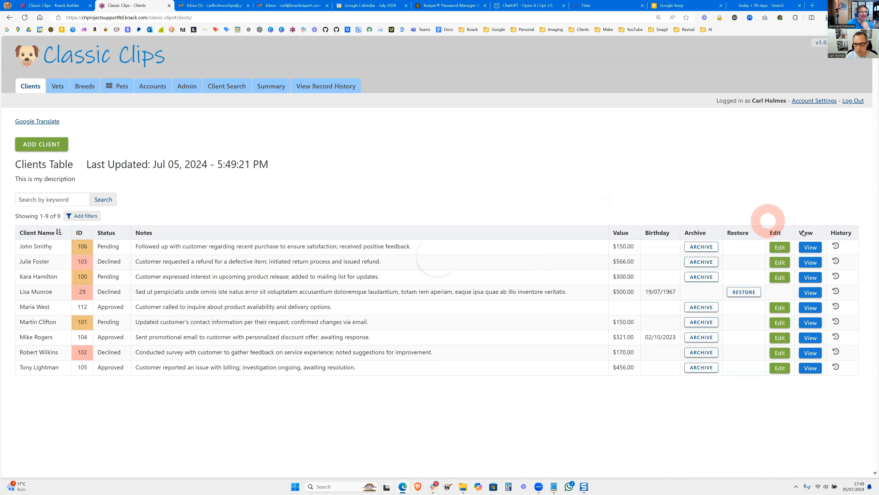
# Reopen the first client's record history, copy the newest entry's Builder URL, and load it in the existing builder tab.
pyautogui.click(835, 247)
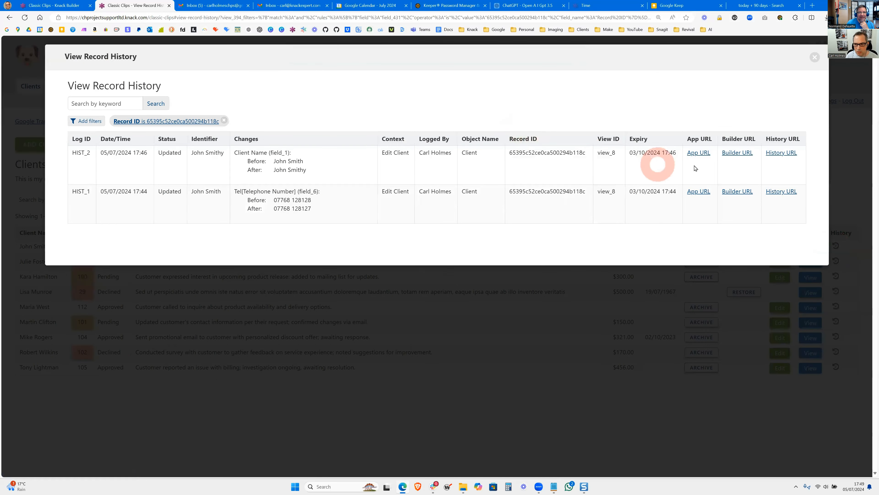
pyautogui.rightClick(746, 155)
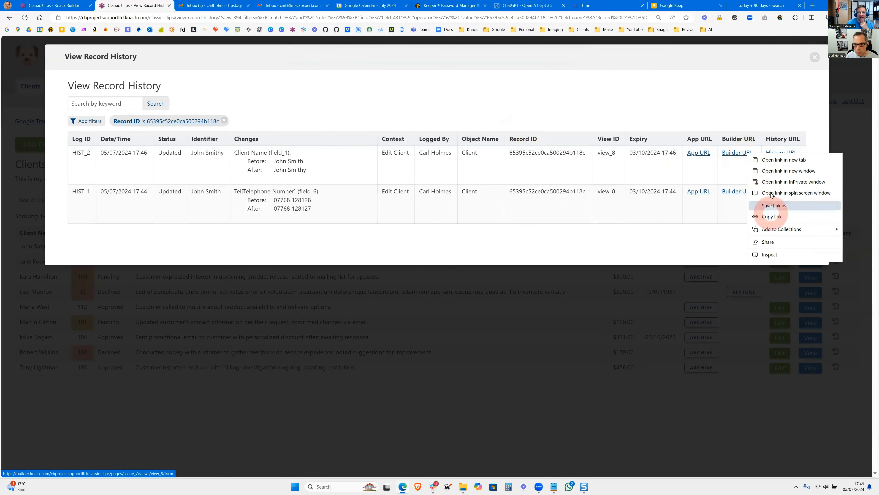
pyautogui.click(775, 213)
pyautogui.click(57, 5)
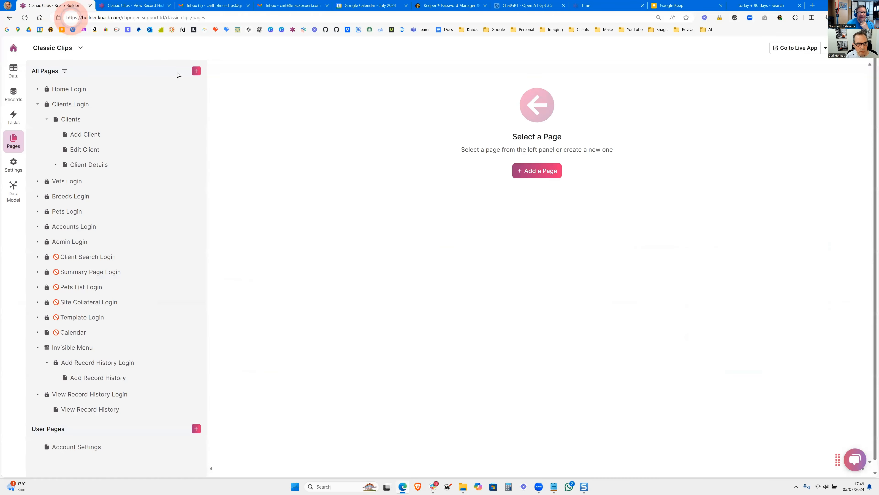
pyautogui.click(214, 18)
pyautogui.hotkey('ctrl', 'v')
pyautogui.press('Return')
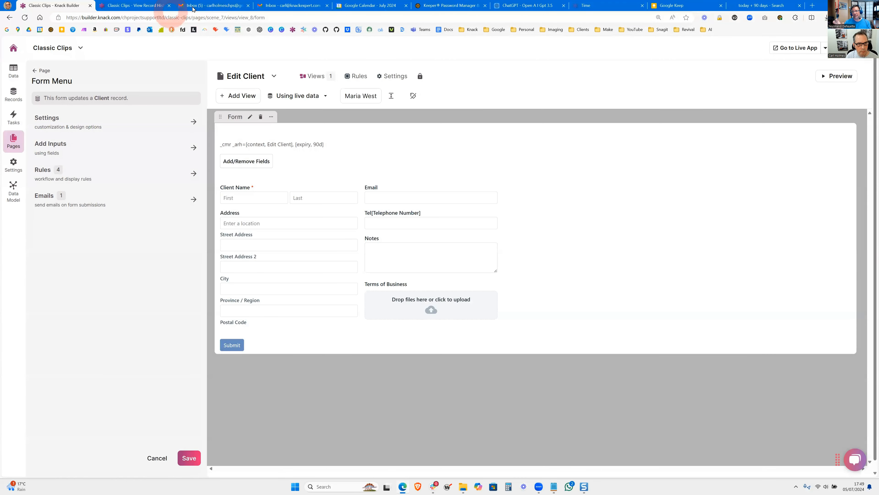
# Follow the newest entry's Builder URL directly from the live record history, then close the page it opens.
pyautogui.click(149, 5)
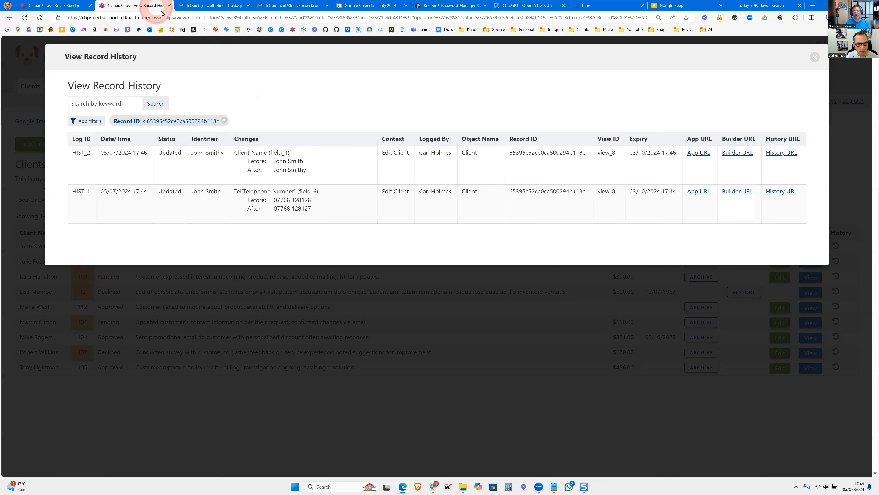
pyautogui.click(738, 153)
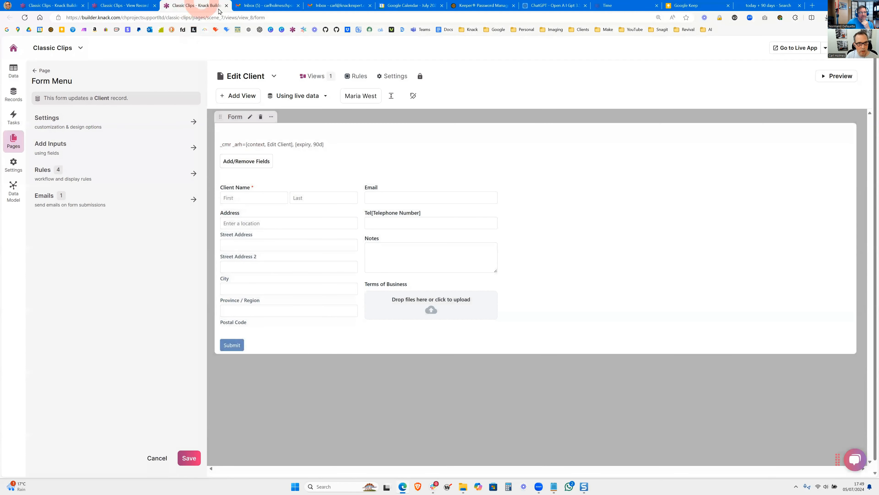
pyautogui.click(227, 6)
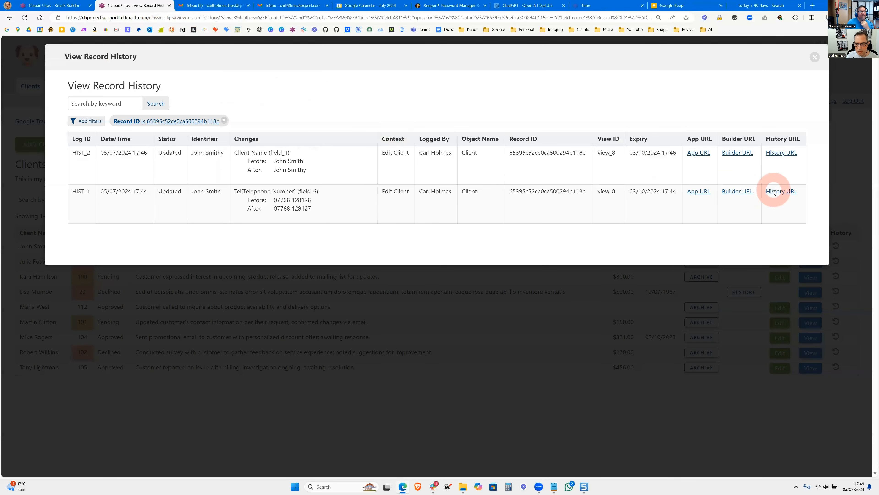
# Copy the newest entry's History URL, paste it below the app address in the Notepad notes, and minimise Notepad.
pyautogui.rightClick(790, 156)
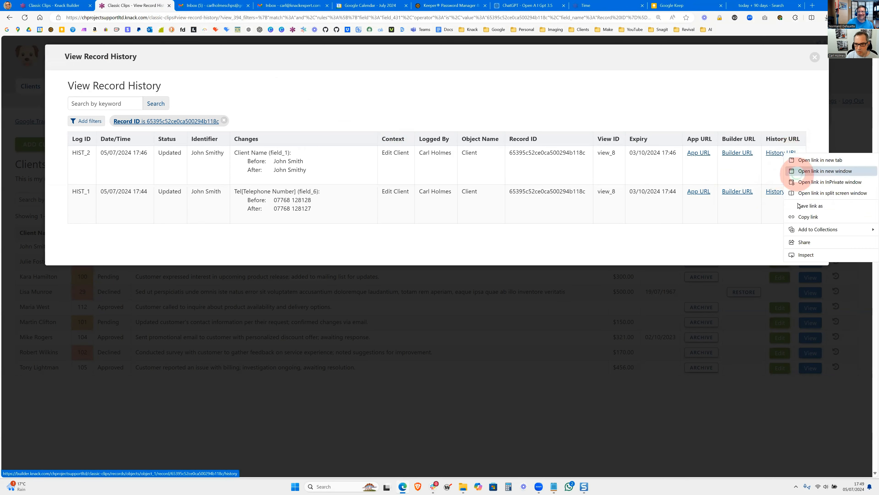
pyautogui.click(808, 217)
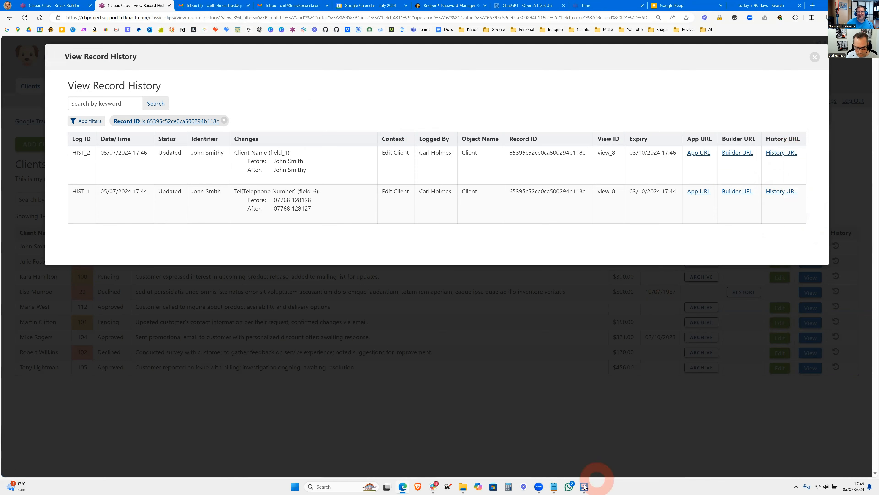
pyautogui.click(553, 486)
pyautogui.click(387, 270)
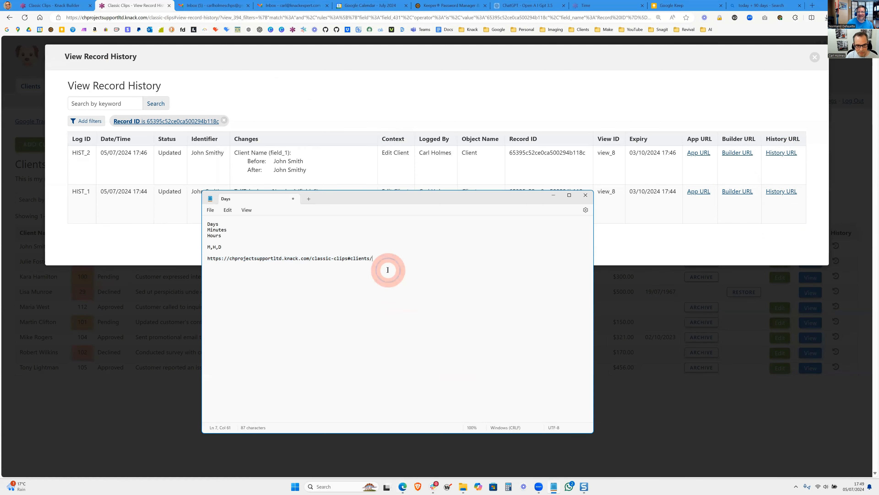
pyautogui.hotkey('ctrl', 'v')
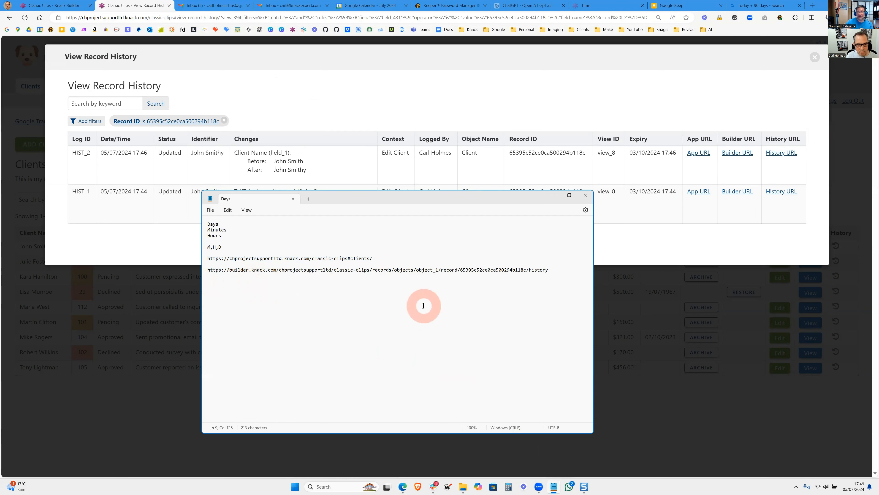
pyautogui.click(556, 197)
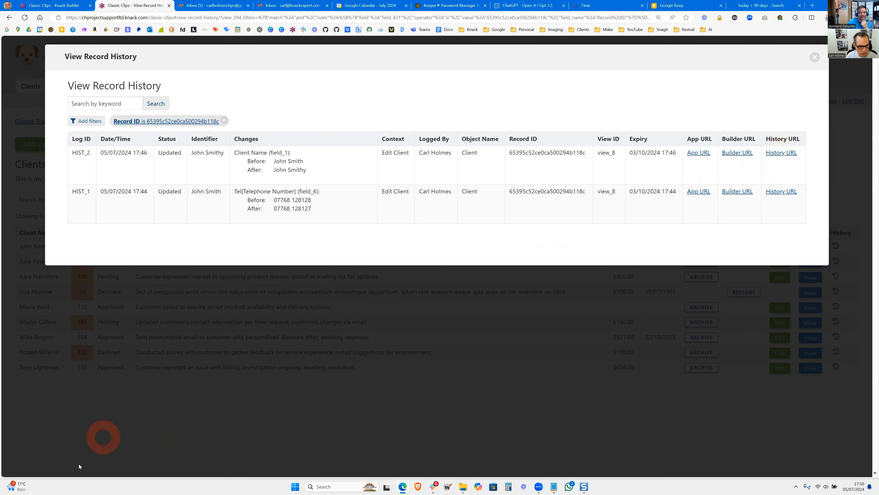
# Follow the newest entry's History URL, examine the builder's record history, close it, and return to the live history log.
pyautogui.click(780, 154)
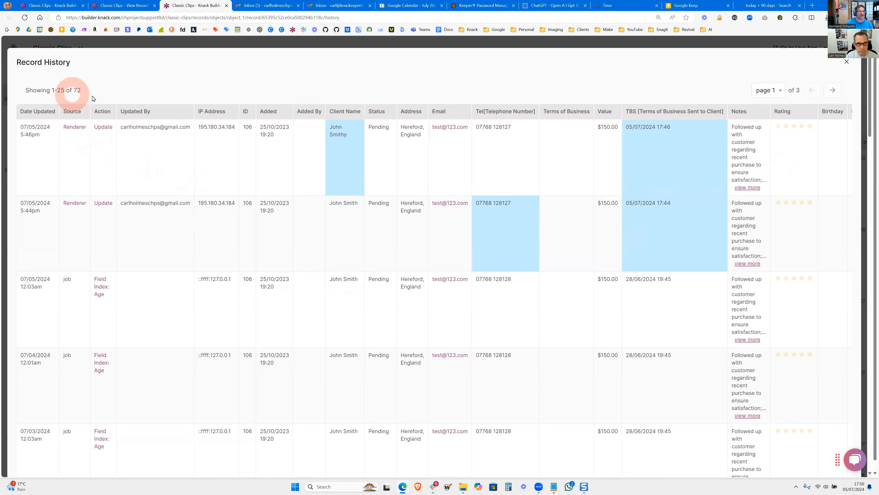
pyautogui.click(847, 62)
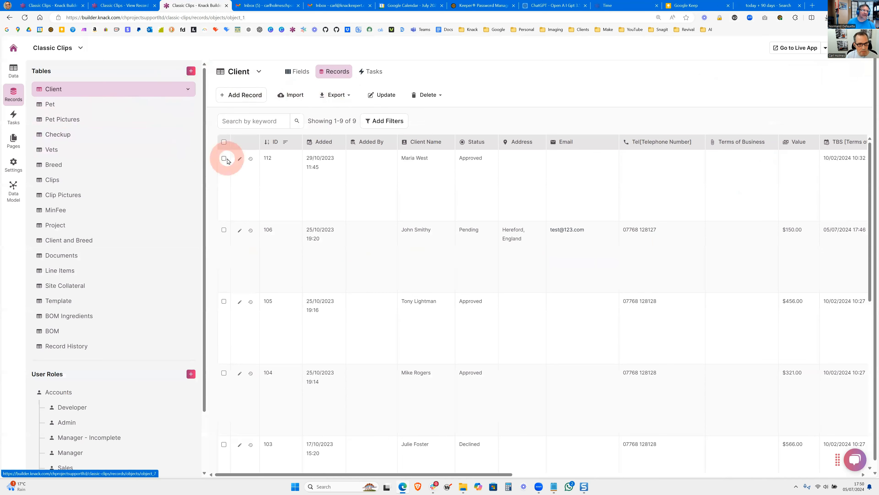
pyautogui.click(123, 6)
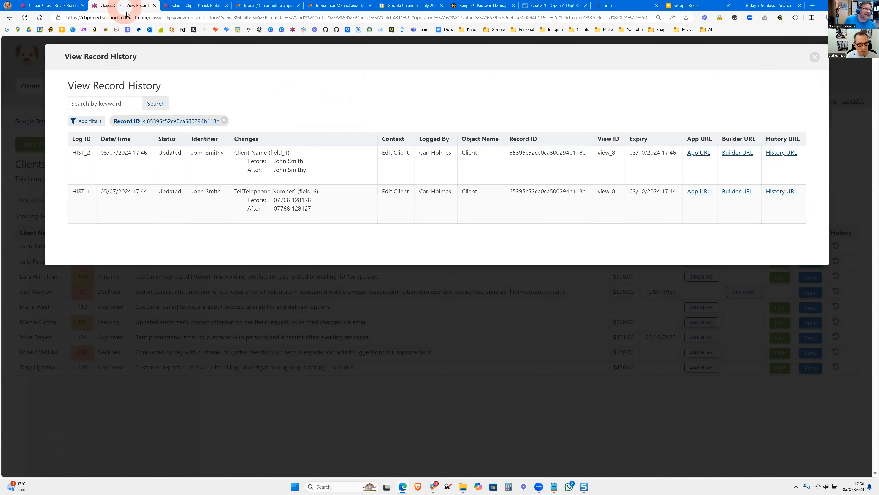
# Close the live history log, check the first client's ID, and leave the builder's Edit Client form for the data tables without saving.
pyautogui.click(436, 353)
pyautogui.moveTo(77, 250); pyautogui.dragTo(89, 251)
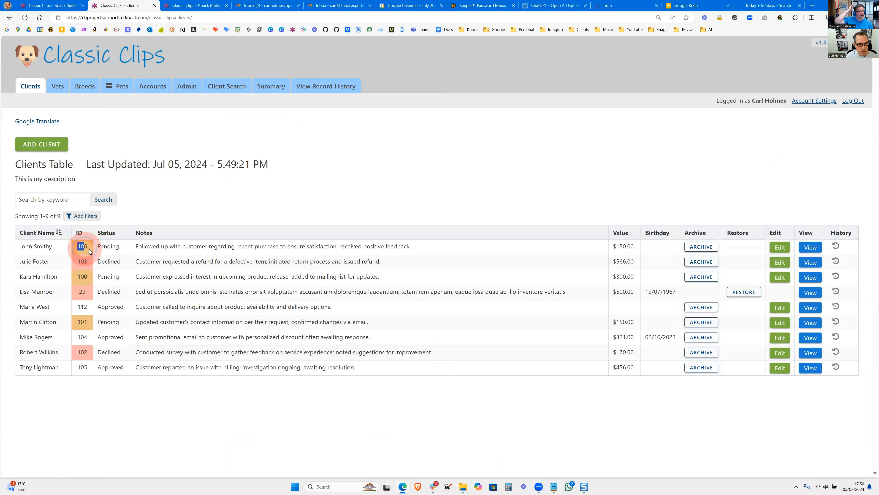
pyautogui.click(55, 5)
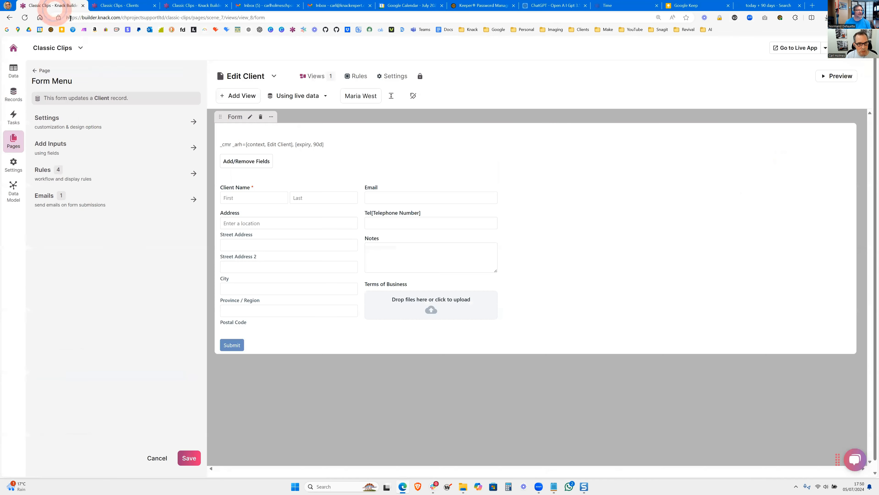
pyautogui.click(9, 71)
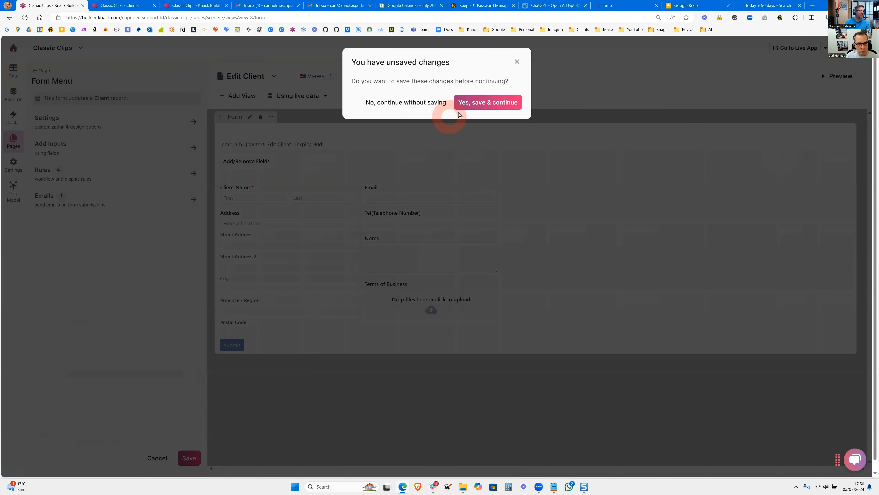
pyautogui.click(430, 102)
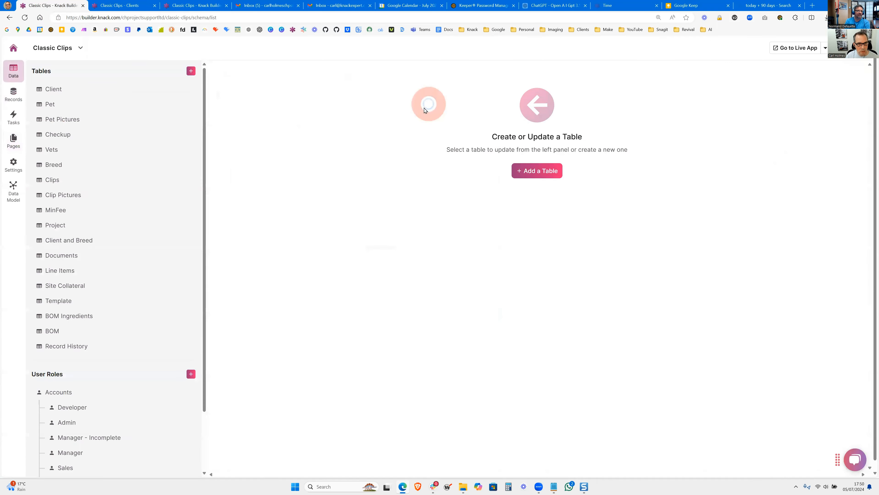
# Close the spare builder tab, open the Client table's records, examine the built-in history of record ID 106, and close it.
pyautogui.click(226, 6)
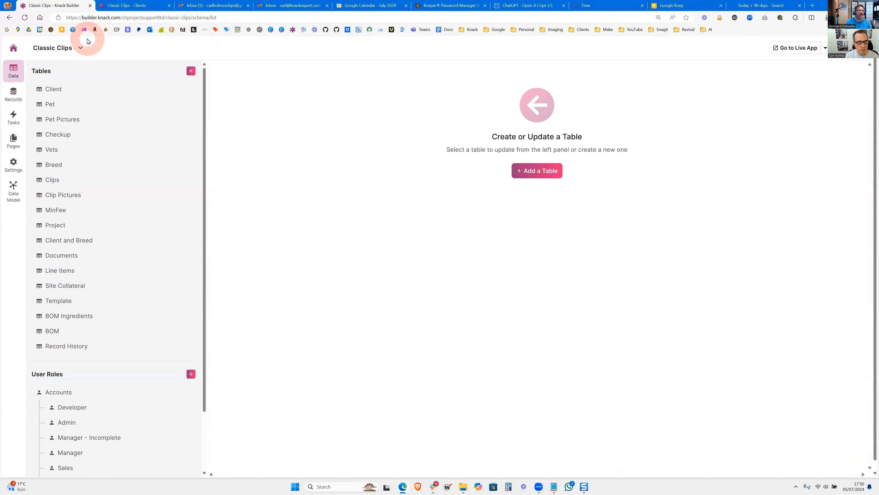
pyautogui.click(59, 89)
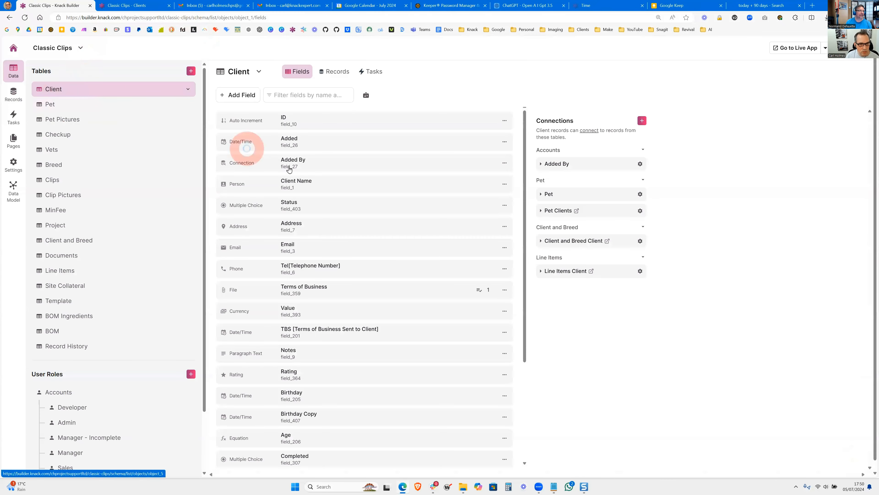
pyautogui.click(334, 79)
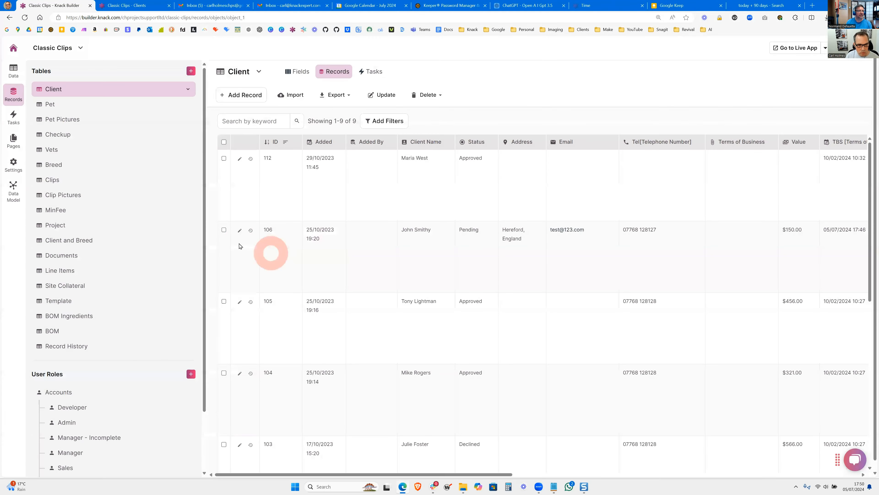
pyautogui.click(250, 231)
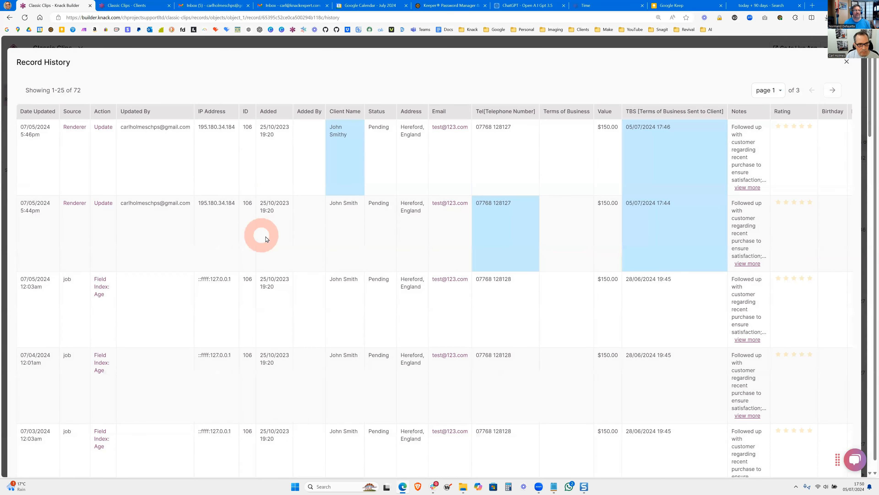
pyautogui.moveTo(82, 91); pyautogui.dragTo(57, 91)
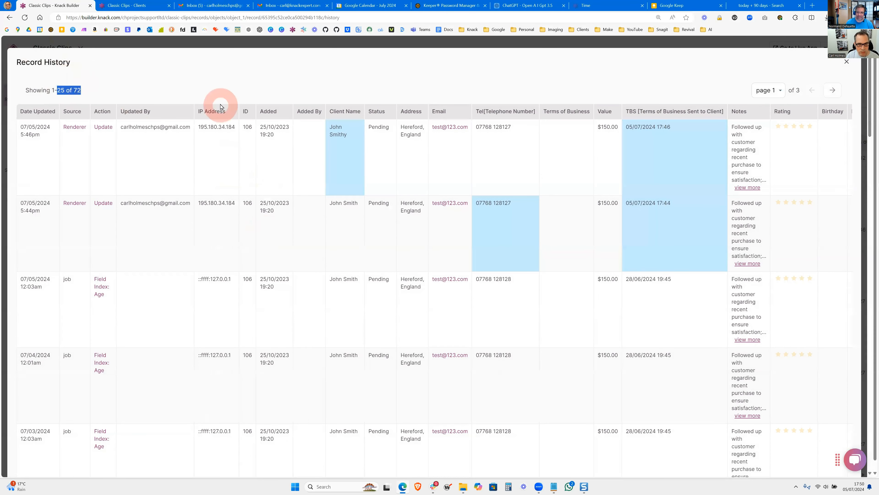
pyautogui.click(847, 62)
# Return to the live app, open the first client's record history, follow the newest entry's History URL, and close the builder history it opens.
pyautogui.click(125, 6)
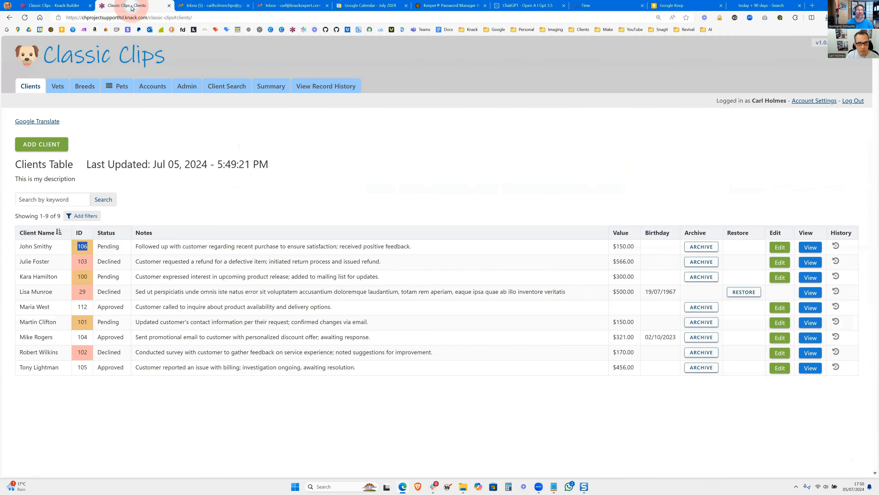
pyautogui.click(836, 245)
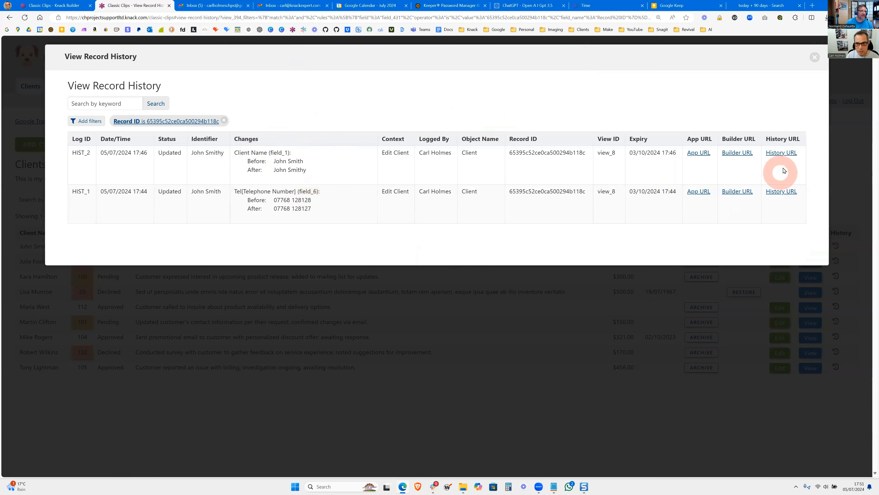
pyautogui.click(783, 155)
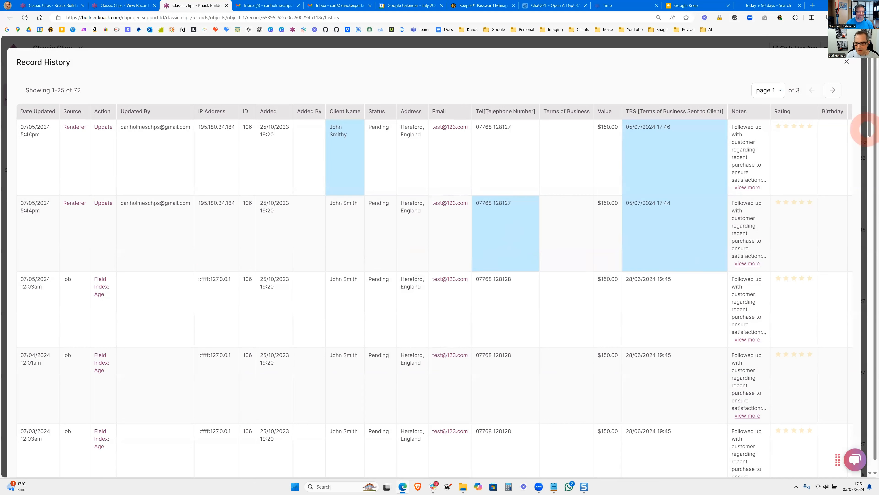
pyautogui.click(847, 63)
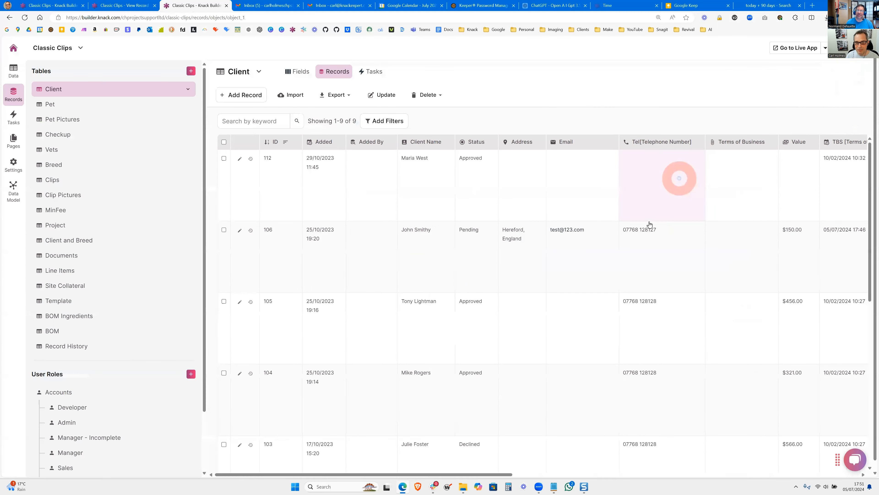
# Follow the newest entry's History URL again from the live log, then close the builder history and its browser tab.
pyautogui.click(124, 6)
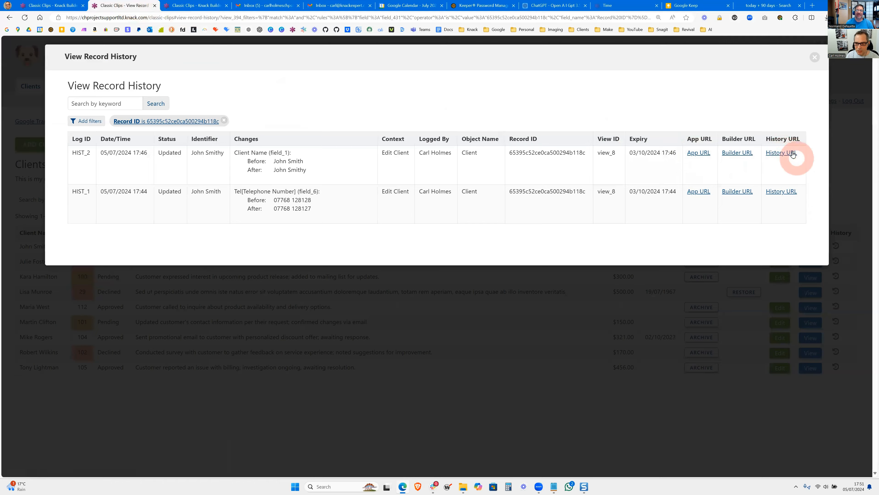
pyautogui.click(781, 154)
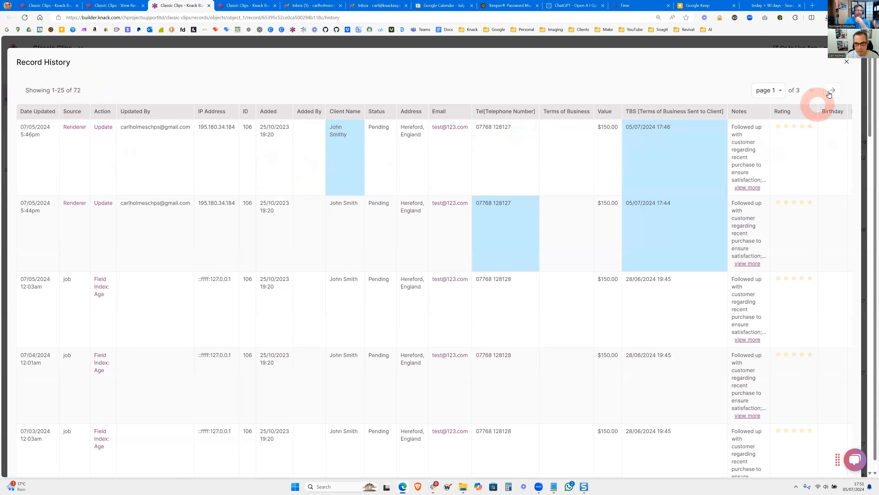
pyautogui.click(846, 62)
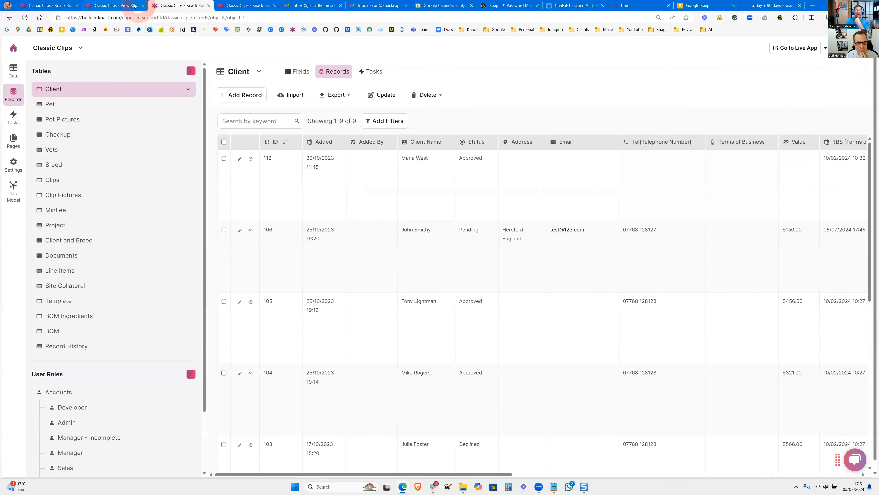
pyautogui.click(209, 6)
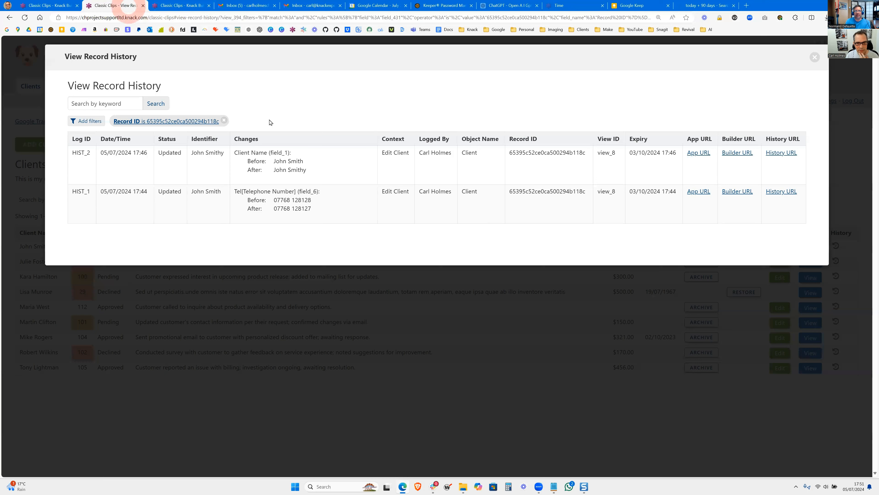
# Close the live log, open the Record History table's records in the builder, and view the HIST_2 entry's full Changes text without editing it.
pyautogui.click(499, 222)
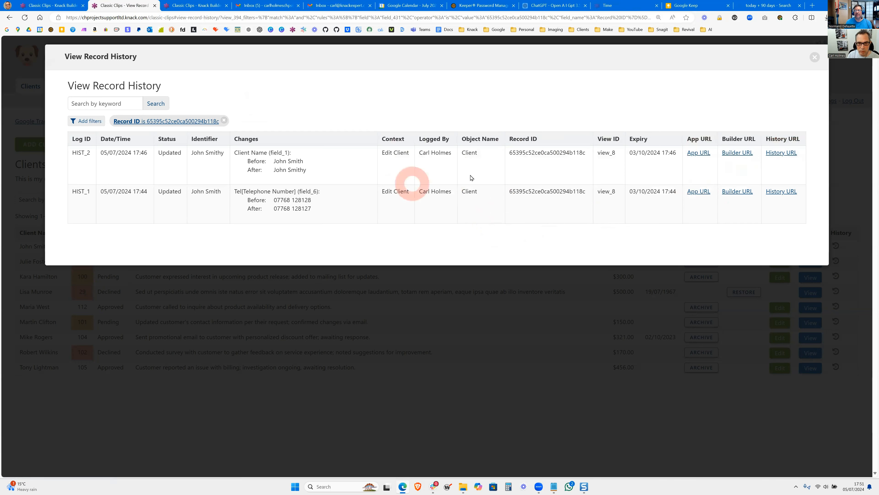
pyautogui.click(817, 58)
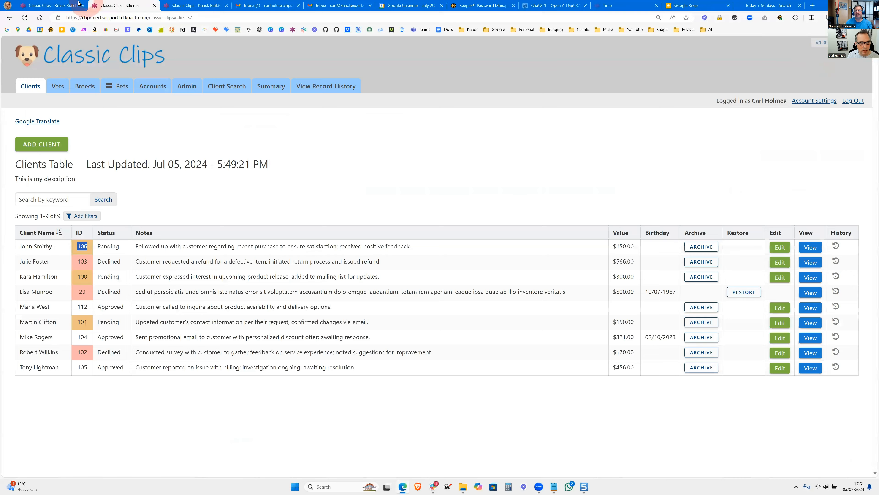
pyautogui.click(50, 5)
pyautogui.click(71, 346)
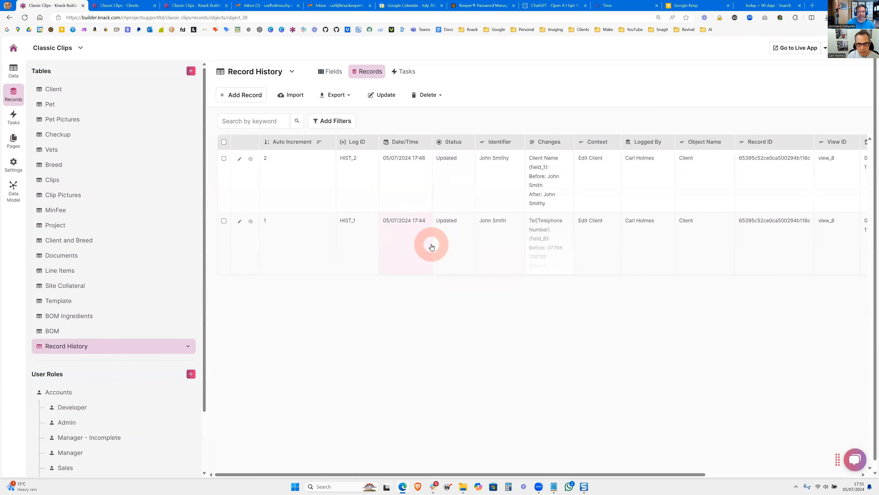
pyautogui.click(562, 176)
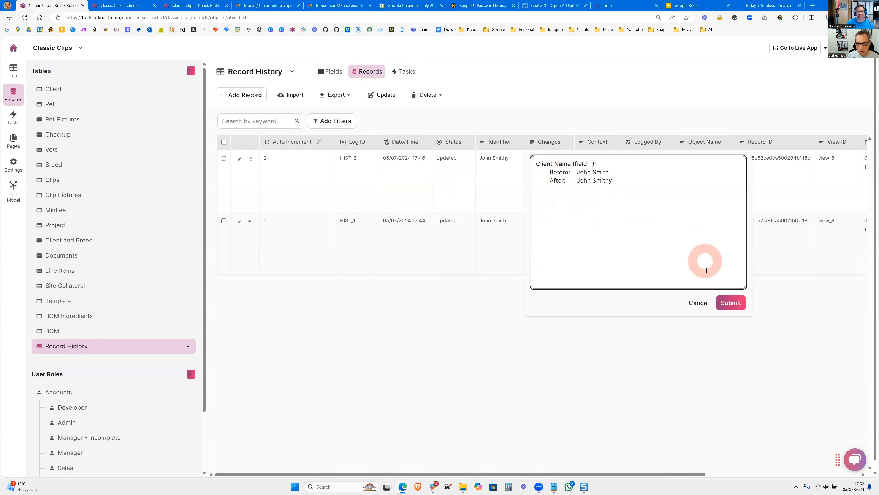
pyautogui.click(698, 303)
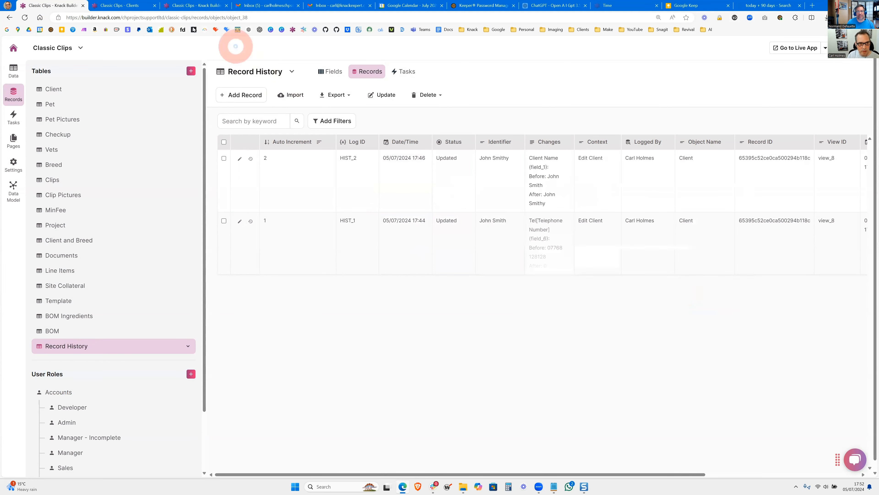
# Open the second client for editing in the live app, replace the last name, and fill in the address from the first suggestion.
pyautogui.click(131, 5)
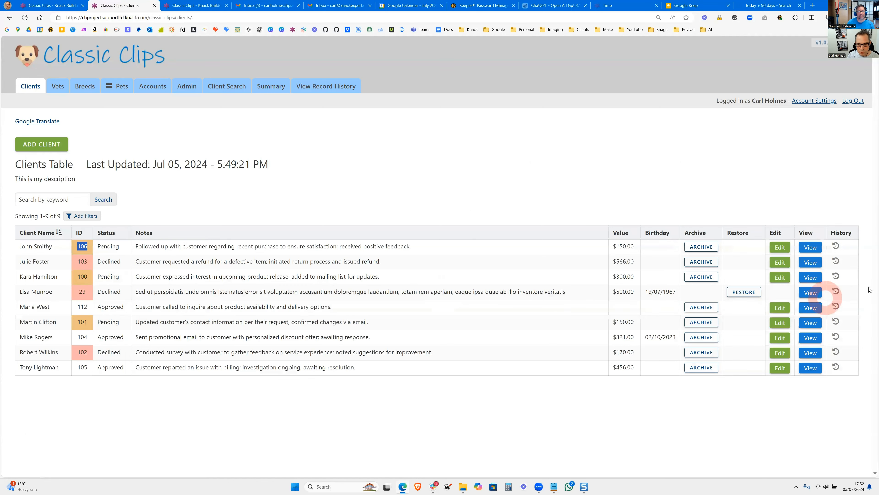
pyautogui.click(779, 262)
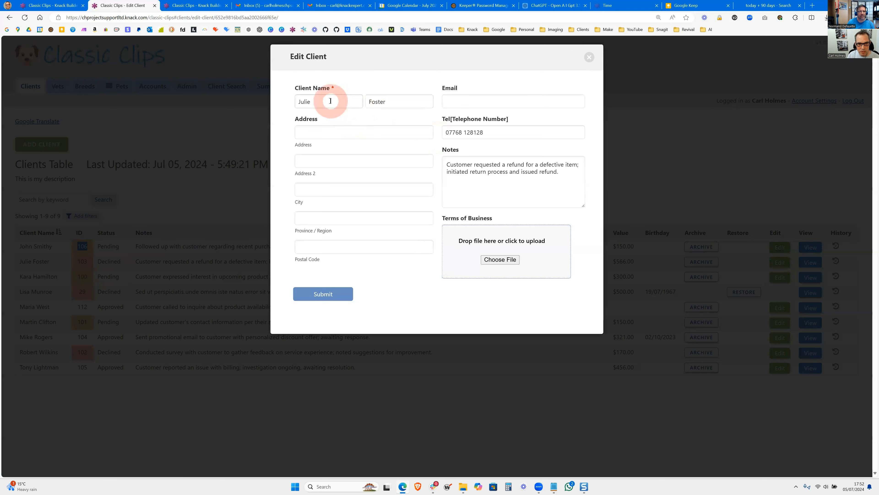
pyautogui.moveTo(402, 103); pyautogui.dragTo(370, 102)
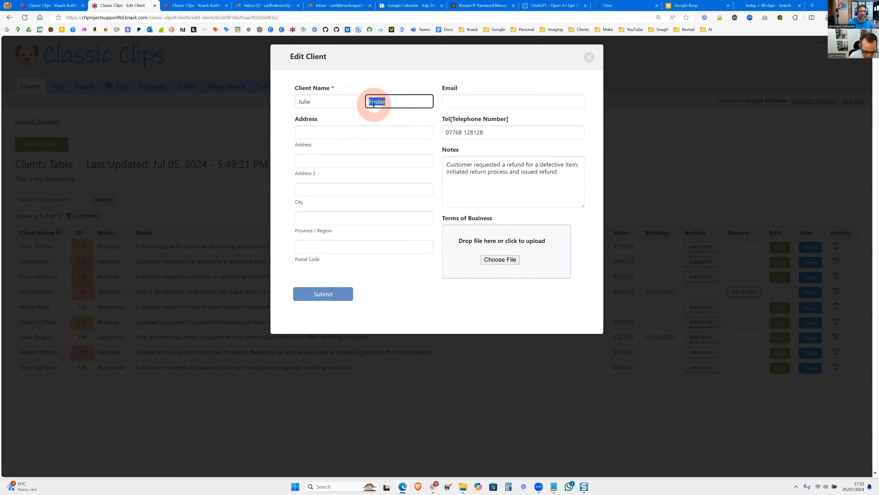
pyautogui.press('Tab')
pyautogui.write('3')
pyautogui.press('BackSpace')
pyautogui.write('123')
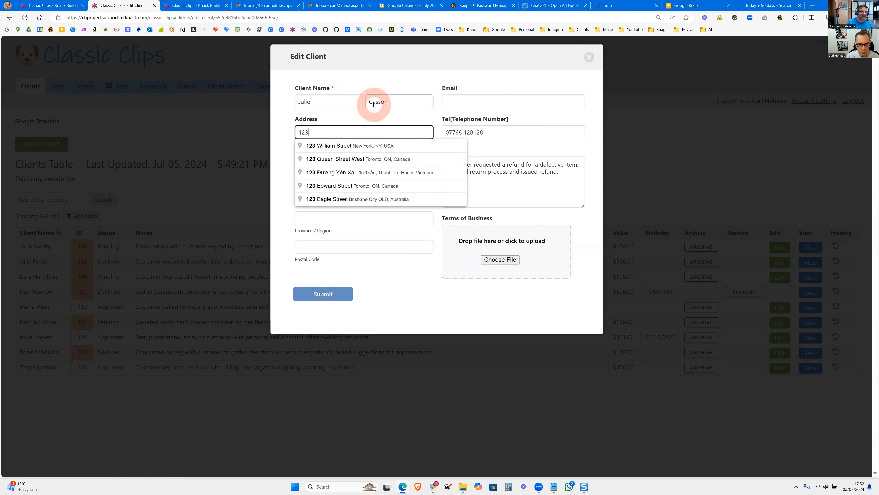
pyautogui.click(361, 145)
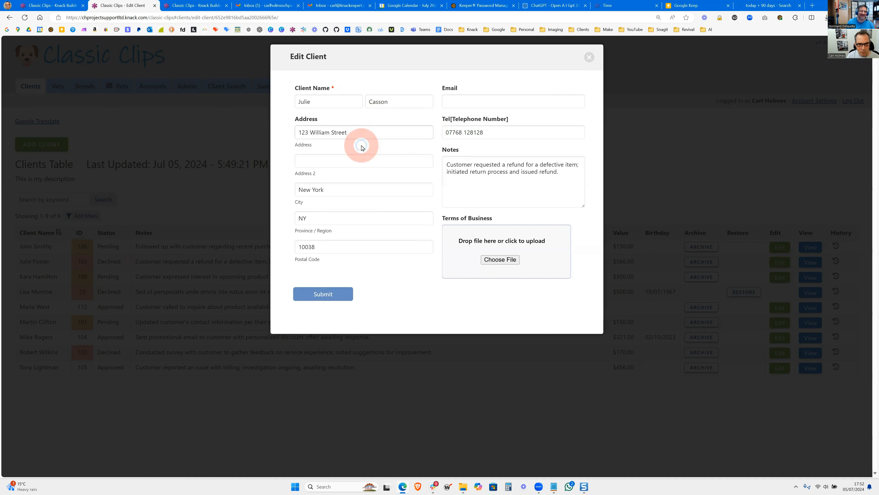
# Fill in the second client's email, change the telephone number, and submit the Edit Client form.
pyautogui.click(466, 103)
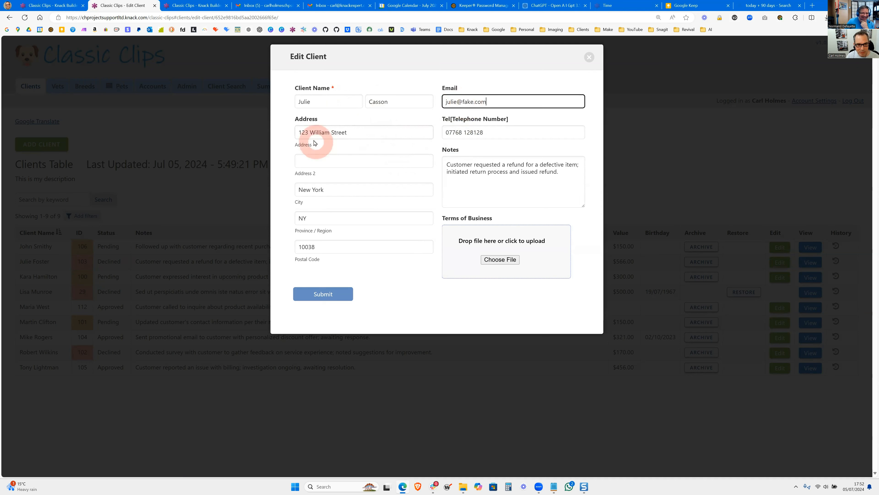
pyautogui.click(502, 136)
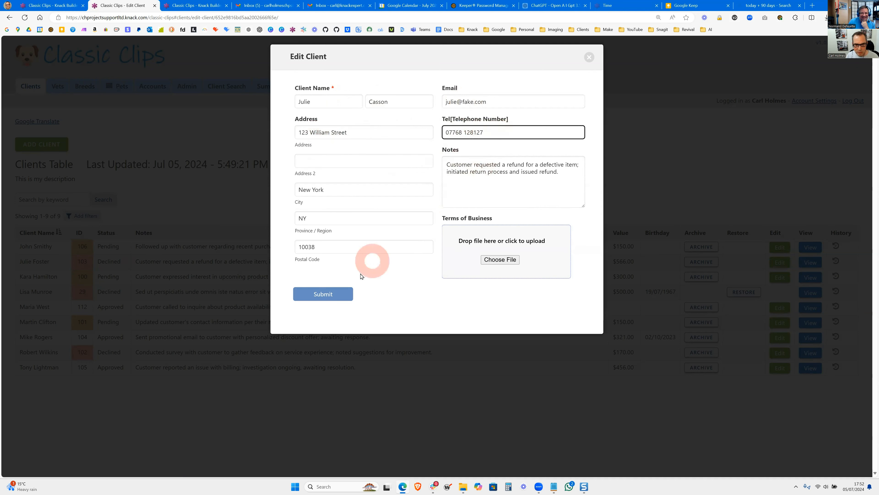
pyautogui.click(325, 297)
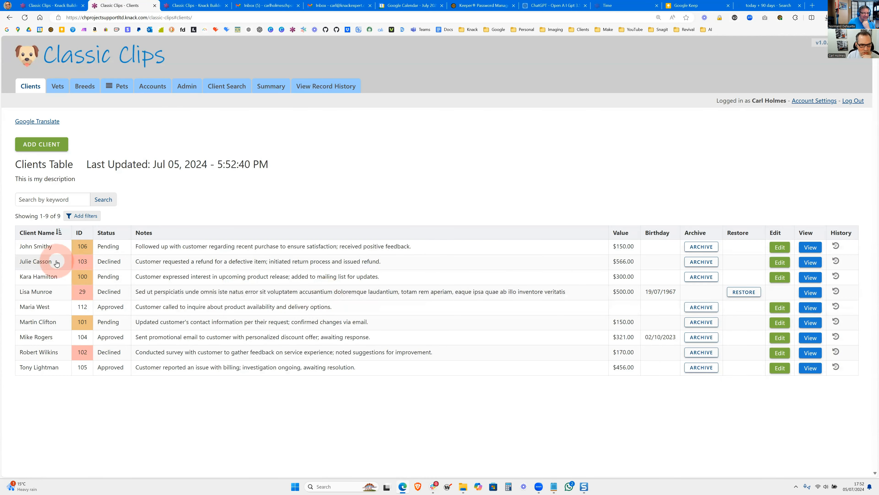
# Open the second client's record history, examine the logged address change and the label in the email change, and close the log.
pyautogui.click(836, 261)
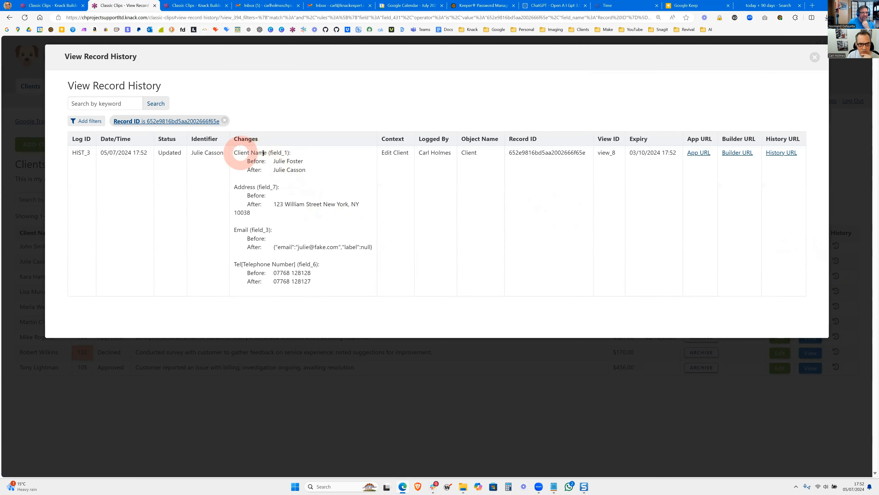
pyautogui.moveTo(303, 161); pyautogui.dragTo(353, 213)
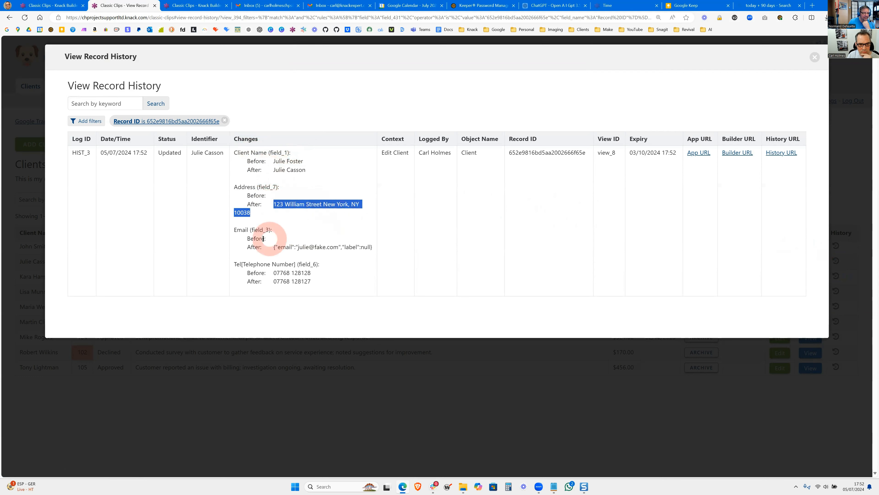
pyautogui.moveTo(276, 247); pyautogui.dragTo(372, 244)
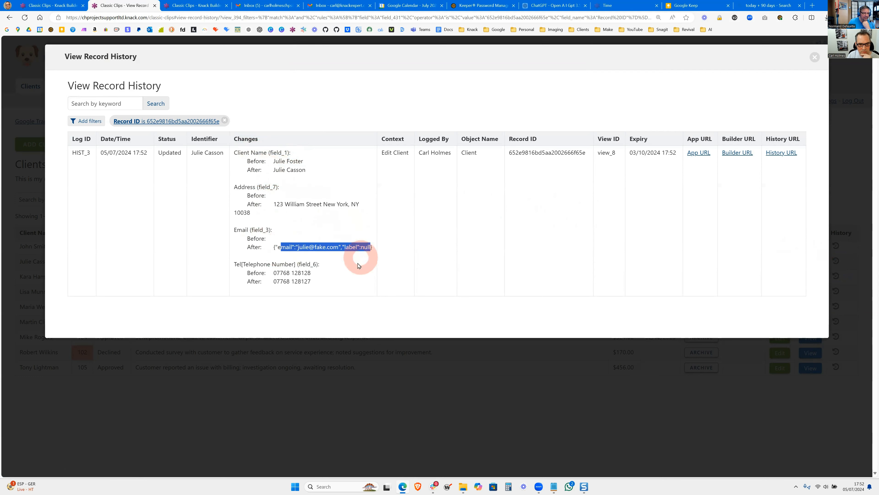
pyautogui.click(325, 259)
pyautogui.doubleClick(364, 247)
pyautogui.moveTo(354, 246); pyautogui.dragTo(348, 246)
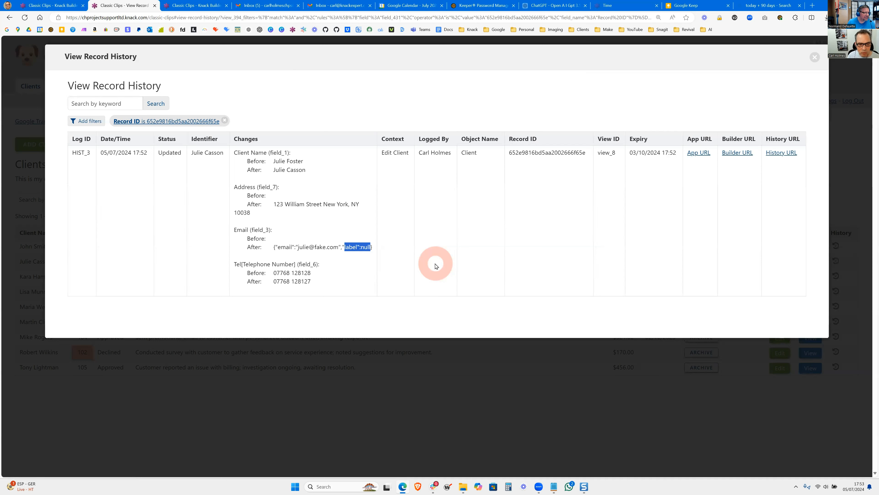
pyautogui.click(816, 62)
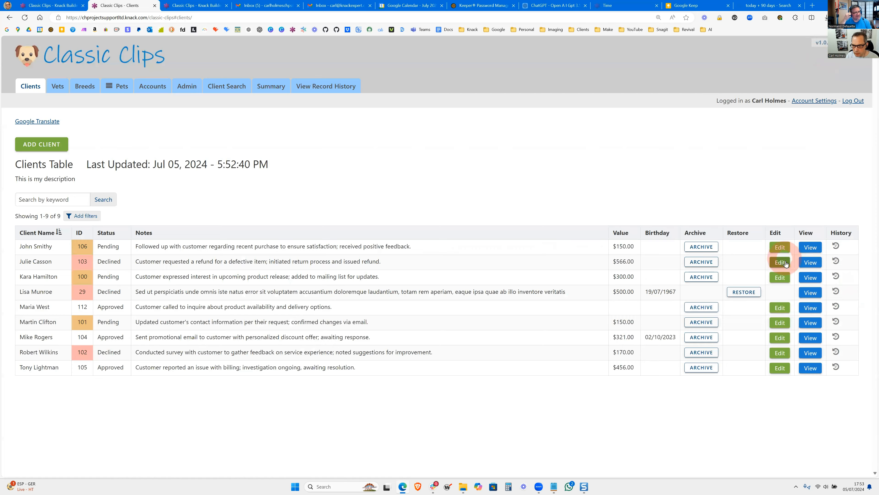
# Replace the second client's email in the Edit Client form, submit it, and check the label text in the record history's email change.
pyautogui.click(780, 262)
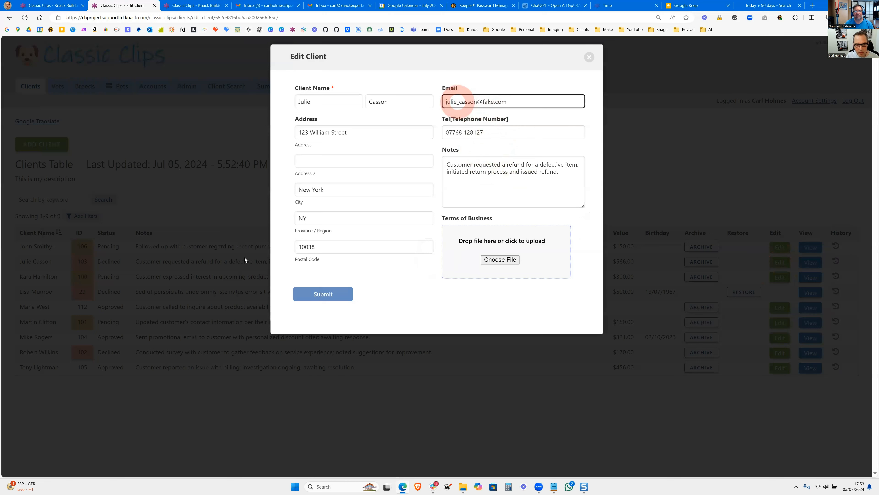
pyautogui.click(301, 294)
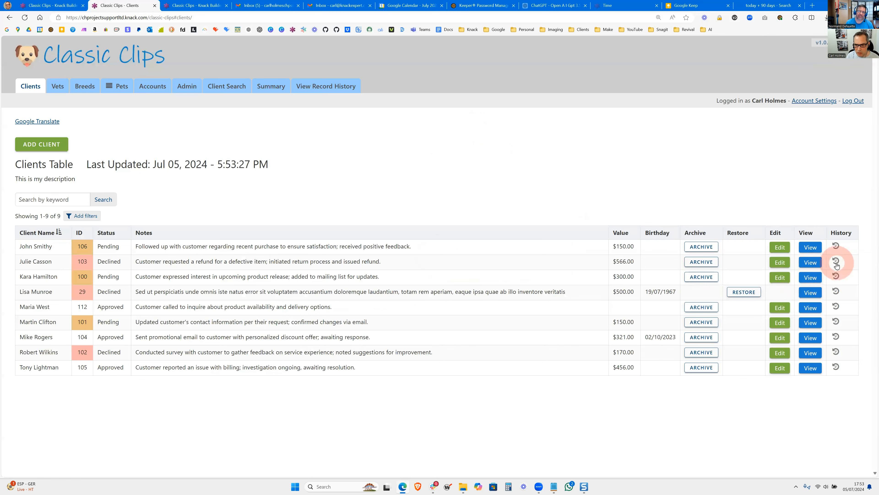
pyautogui.click(837, 262)
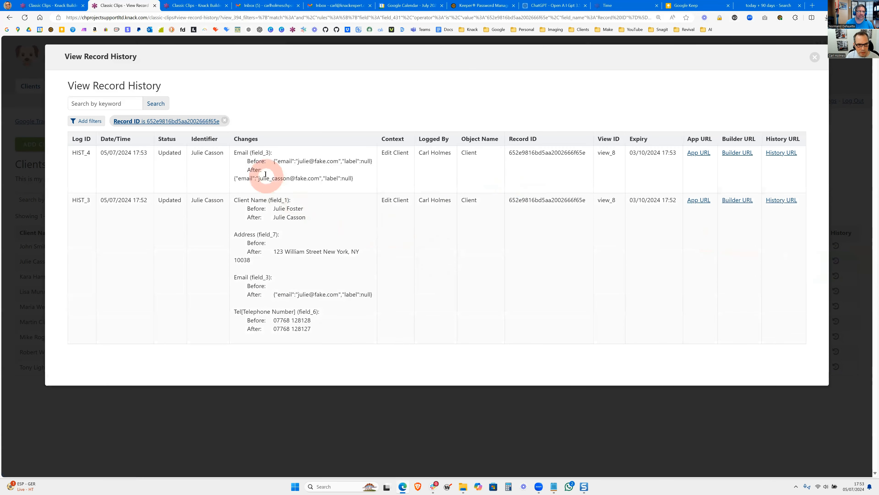
pyautogui.moveTo(344, 161); pyautogui.dragTo(363, 181)
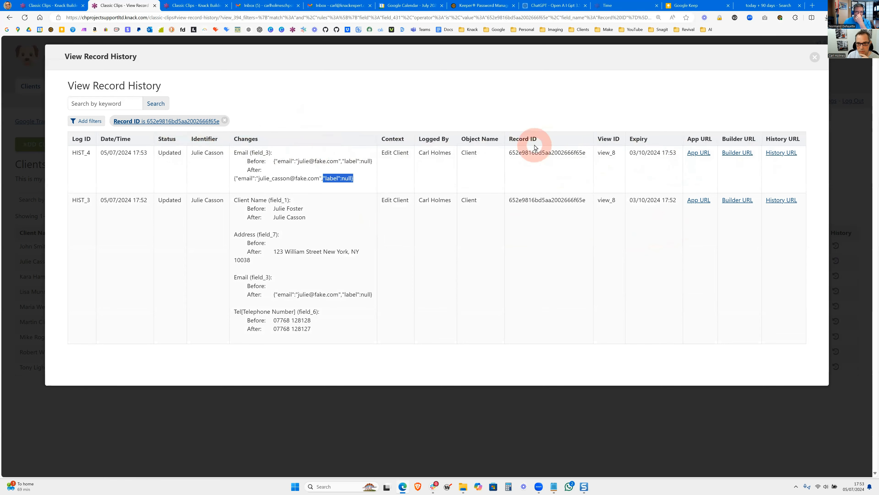
pyautogui.click(815, 57)
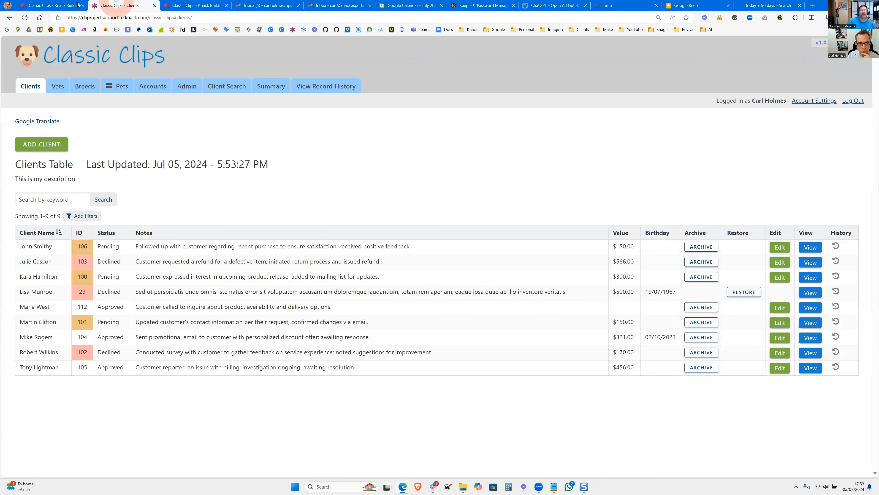
# Return to the builder and open the View Record History page's grid for editing.
pyautogui.click(51, 5)
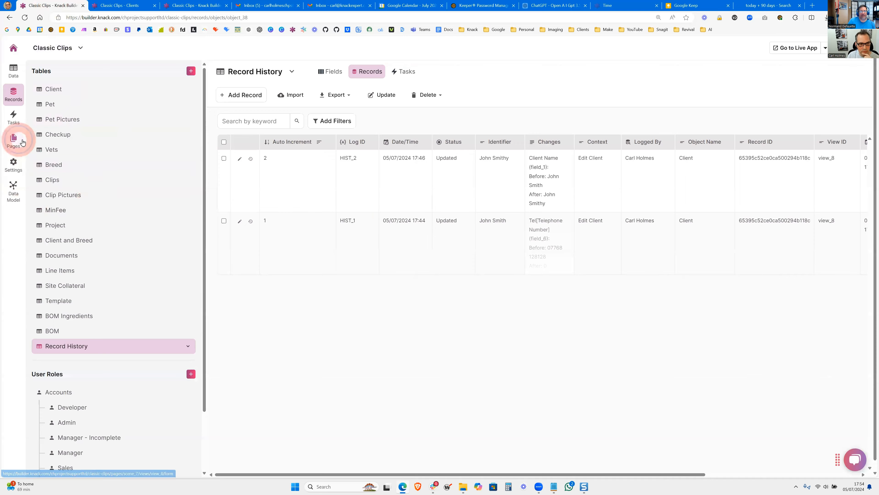
pyautogui.click(14, 140)
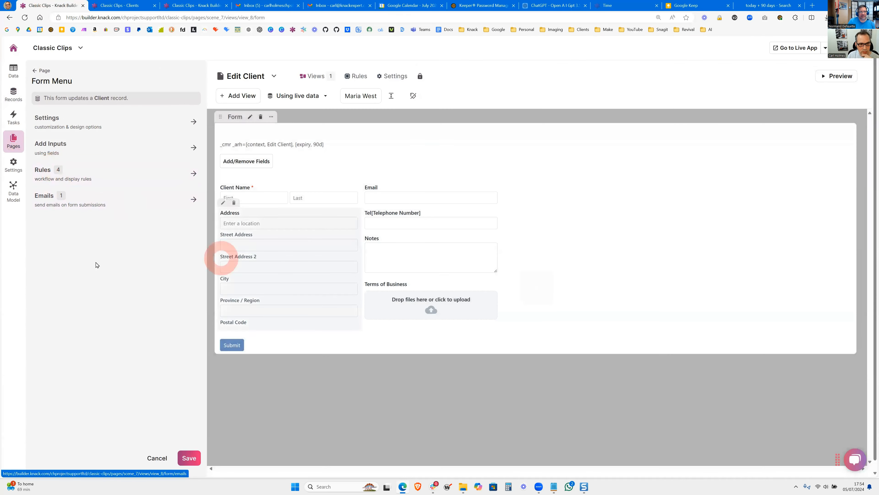
pyautogui.click(21, 147)
pyautogui.click(415, 101)
pyautogui.click(623, 192)
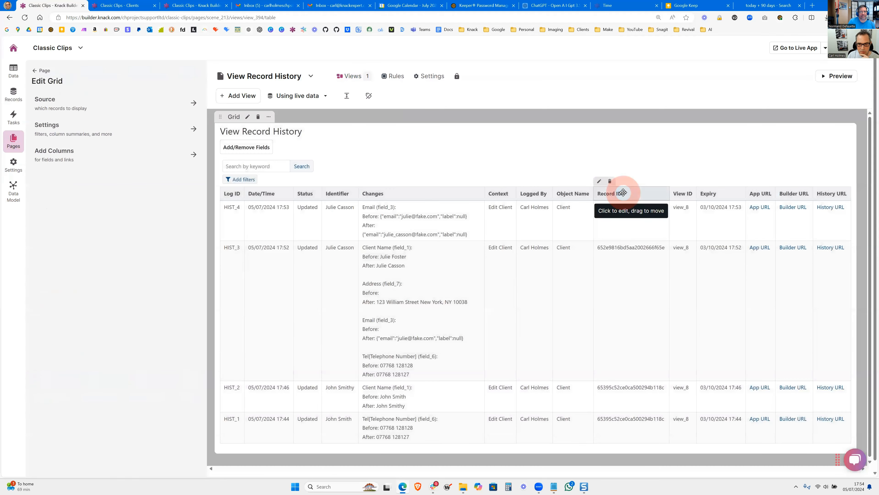
# Set the View Record History grid's description to "_hc = Record ID" and save the view.
pyautogui.click(66, 129)
pyautogui.scroll(-5, 86, 260)
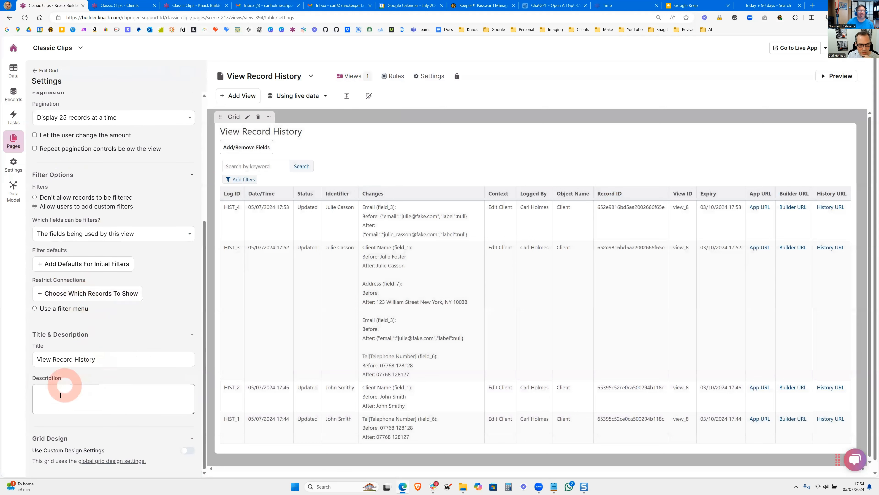
pyautogui.click(62, 397)
pyautogui.write('_')
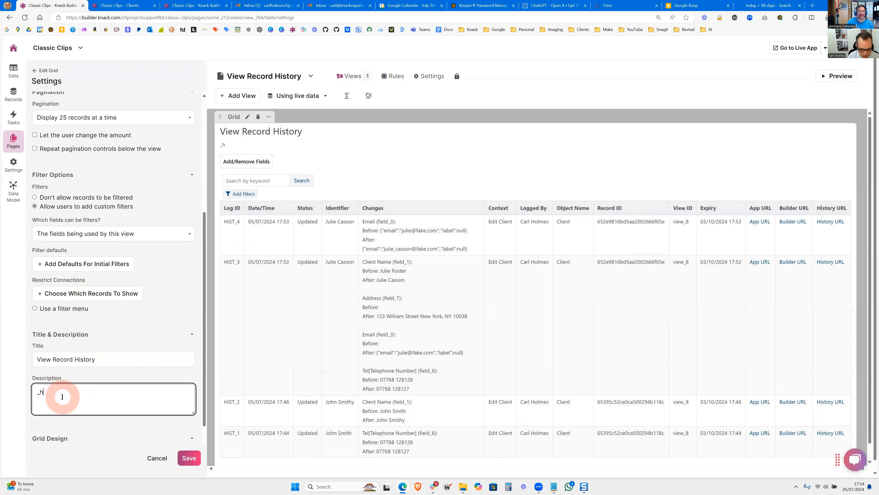
pyautogui.write('hc = Record ID')
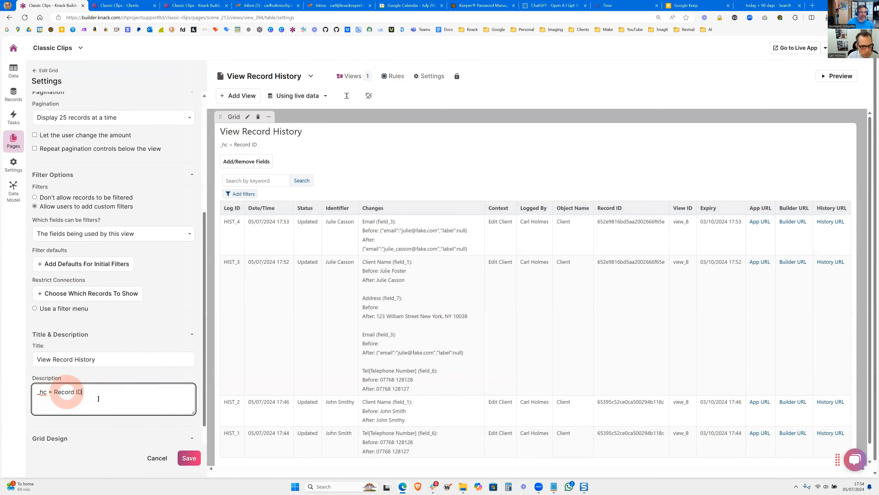
pyautogui.click(189, 457)
# Reload the live clients page and open the first client's record history to check whether the Record ID column is hidden.
pyautogui.click(108, 9)
pyautogui.press('F5')
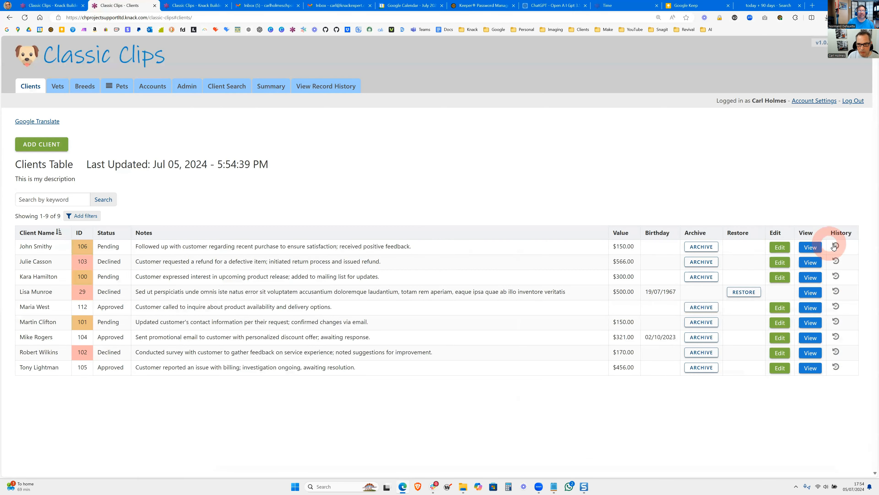
pyautogui.click(836, 246)
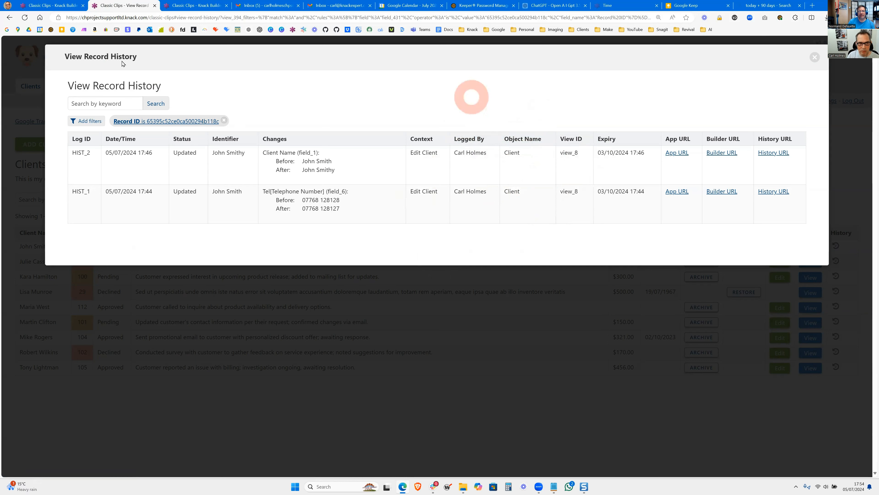
# Delete the Record ID column from the View Record History grid in the builder, clear the grid's description, and save.
pyautogui.click(52, 5)
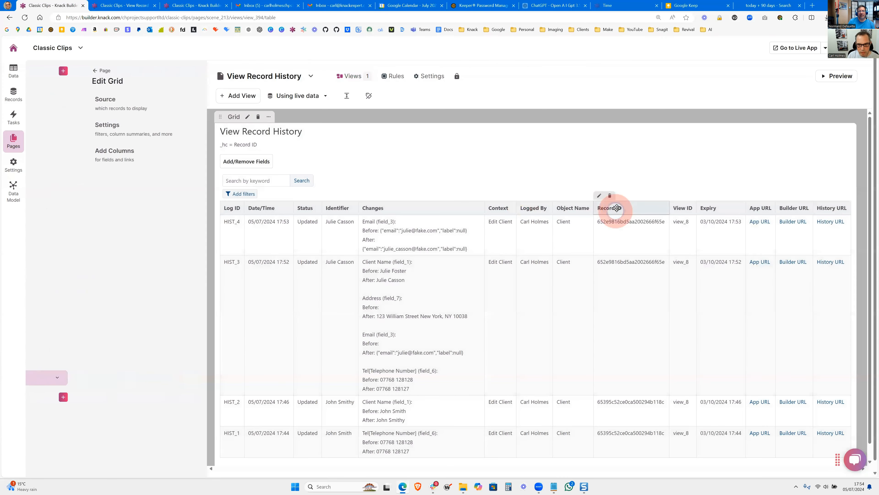
pyautogui.click(609, 196)
pyautogui.click(40, 81)
pyautogui.click(58, 132)
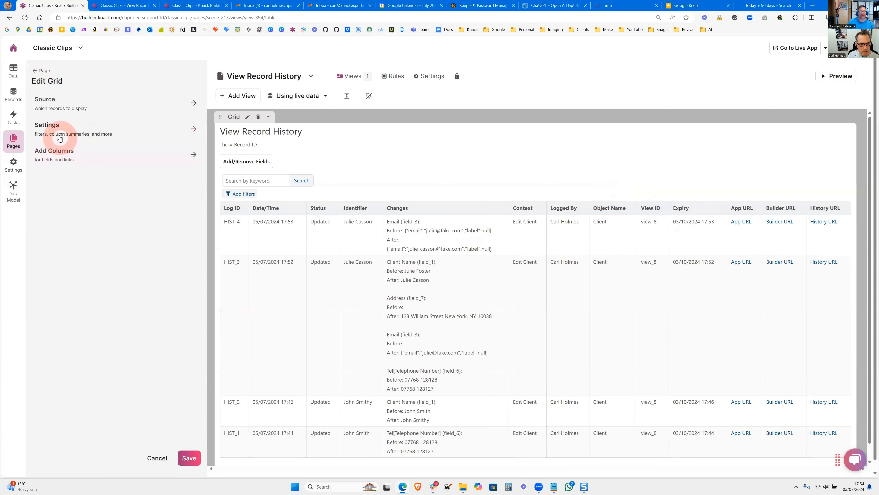
pyautogui.scroll(-5, 104, 346)
pyautogui.moveTo(86, 381); pyautogui.dragTo(16, 367)
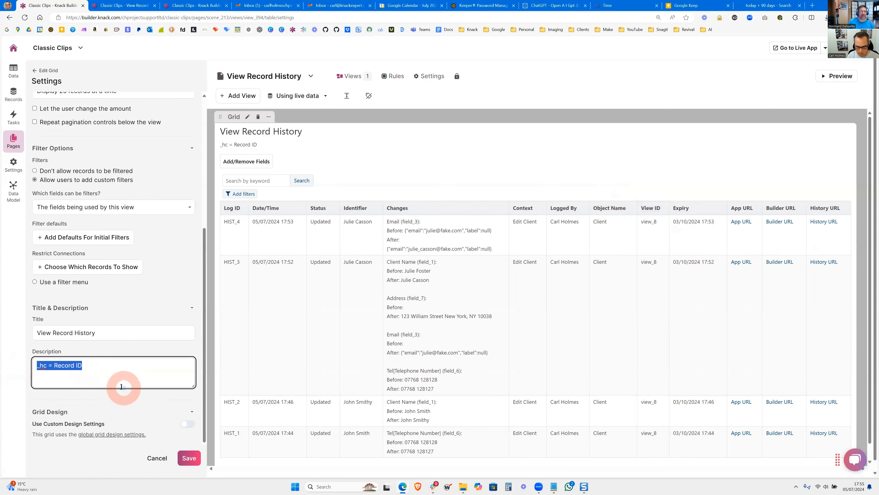
pyautogui.press('BackSpace')
pyautogui.click(189, 458)
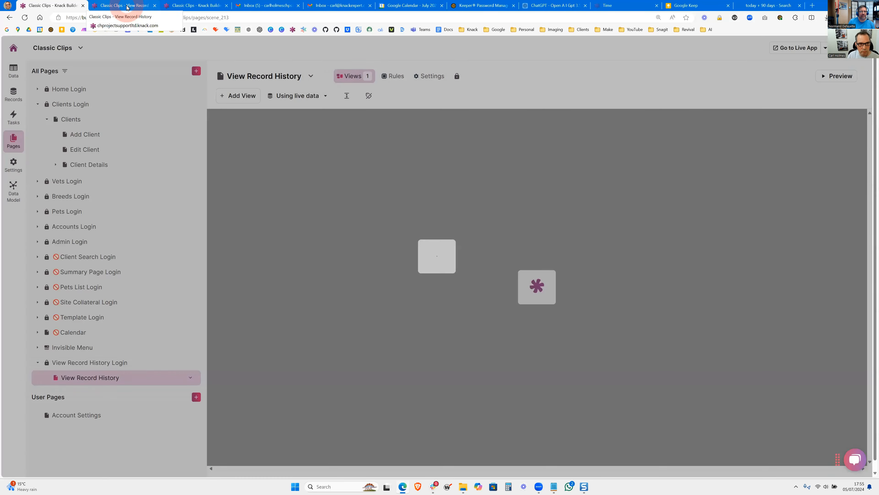
# Reload the live clients page, check the columns in the first and second clients' record histories, and close each log.
pyautogui.click(127, 5)
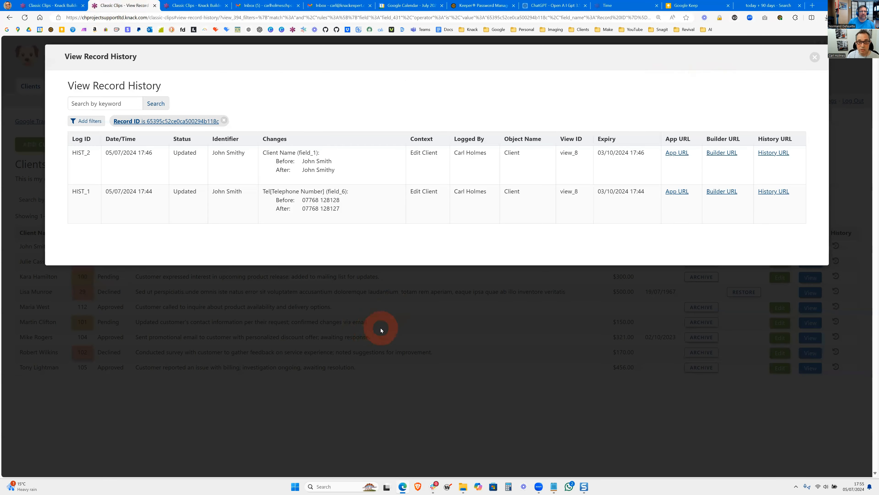
pyautogui.click(509, 313)
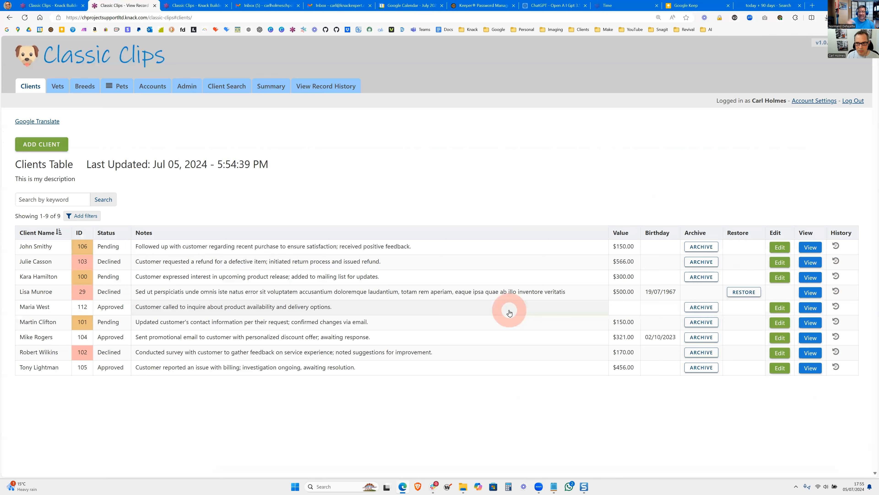
pyautogui.click(25, 18)
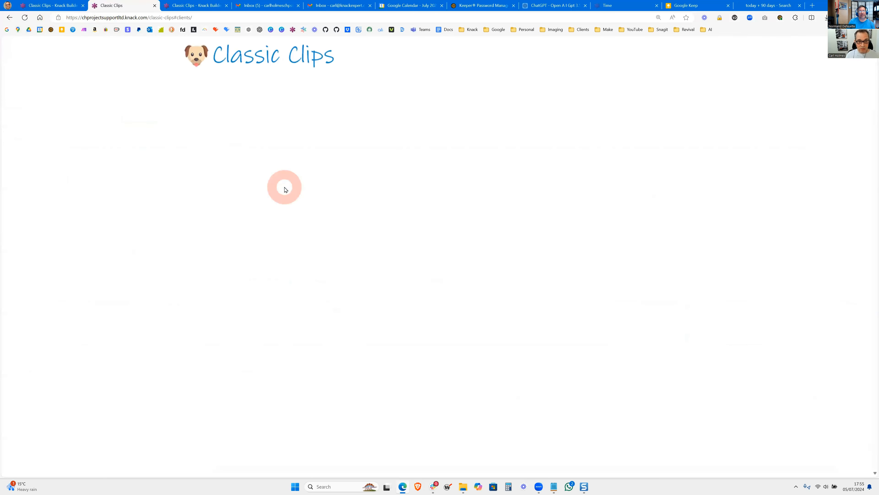
pyautogui.click(835, 246)
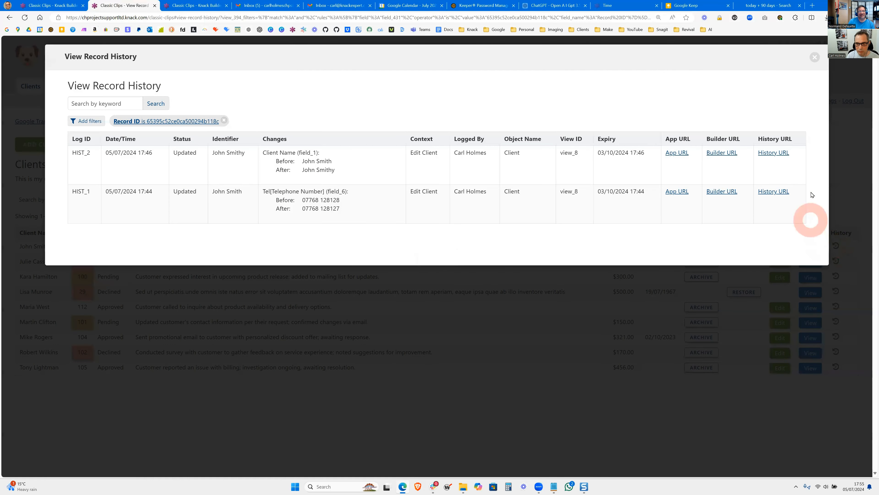
pyautogui.click(810, 64)
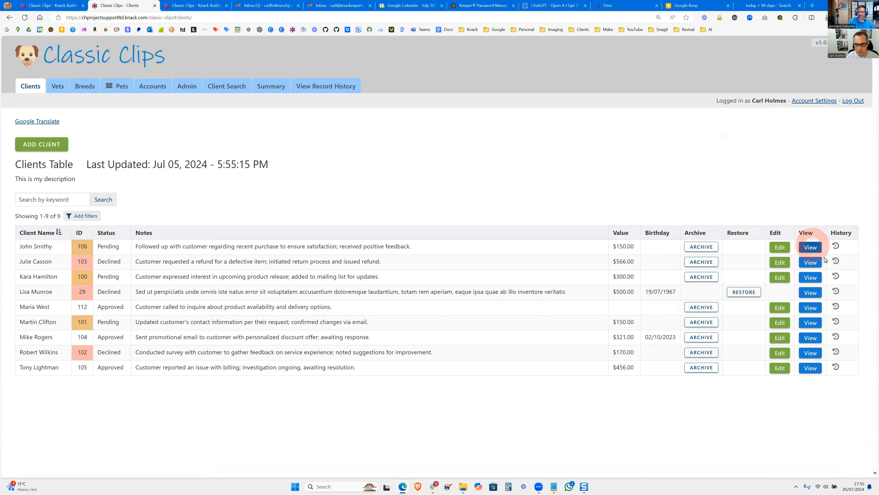
pyautogui.click(836, 261)
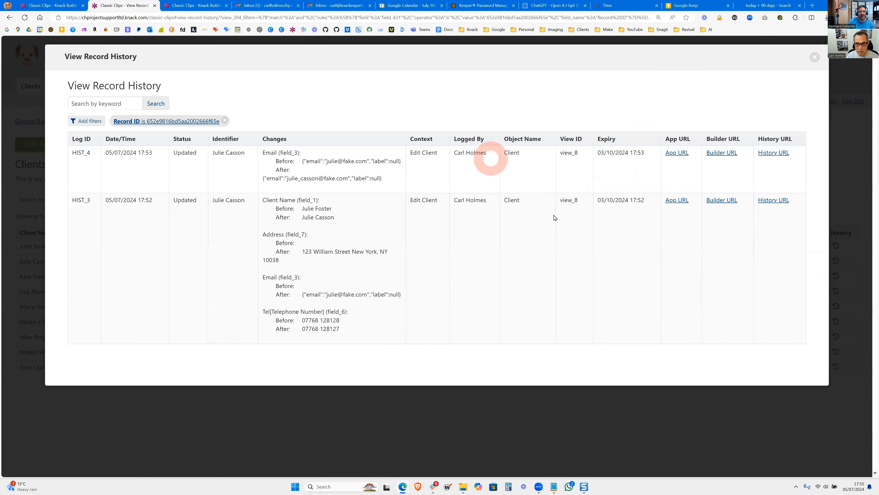
pyautogui.click(815, 57)
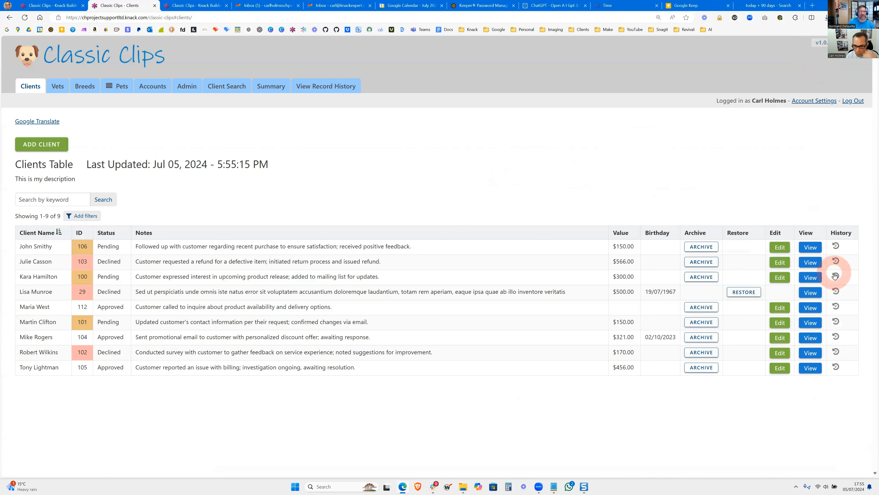
# Upload the Guide to Clipping PDF as the second client's Terms of Business and submit the Edit Client form.
pyautogui.click(780, 264)
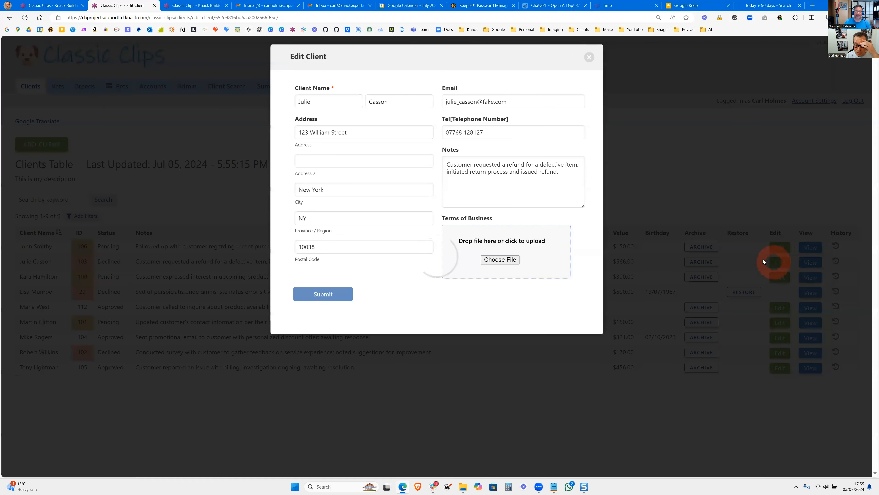
pyautogui.click(498, 265)
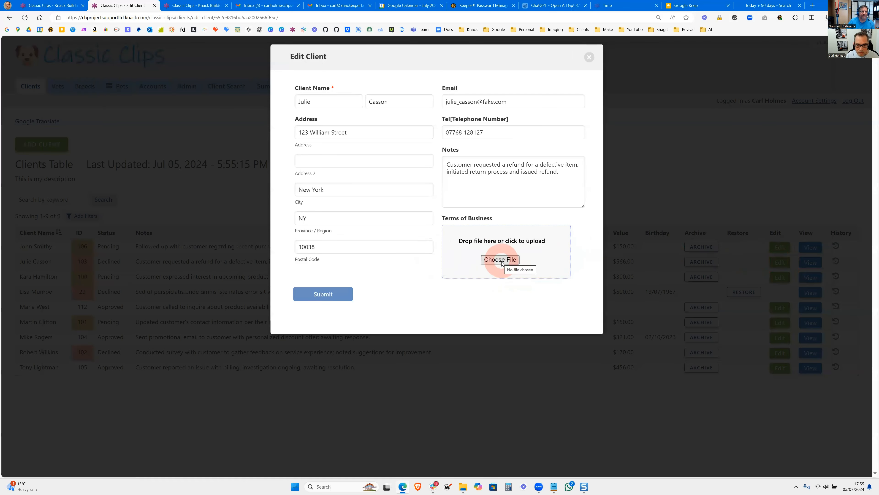
pyautogui.click(196, 82)
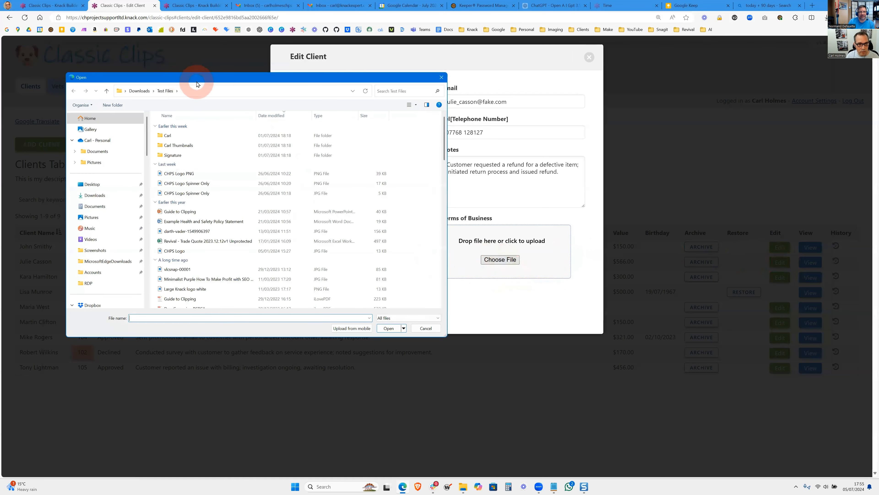
pyautogui.moveTo(196, 83); pyautogui.dragTo(394, 127)
pyautogui.scroll(-2, 405, 243)
pyautogui.doubleClick(390, 298)
pyautogui.click(319, 306)
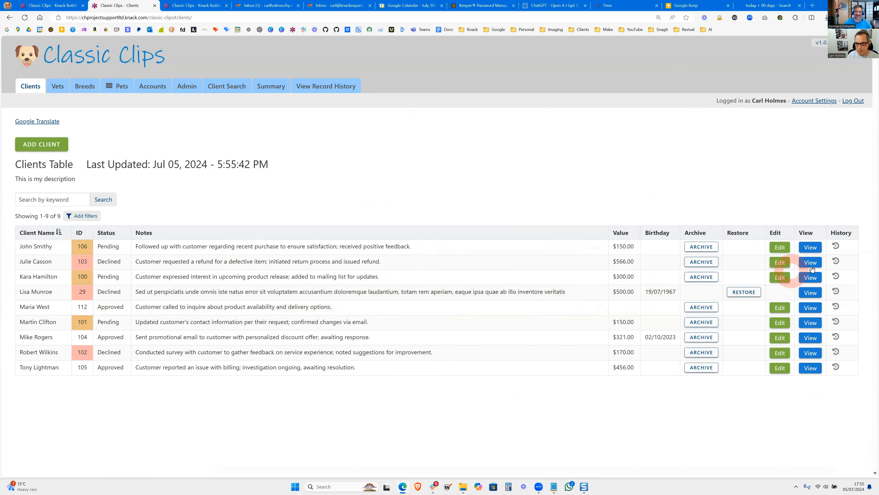
# Compare the Terms of Business change in the second client's record history with that field on the Edit Client form, closing both.
pyautogui.click(836, 262)
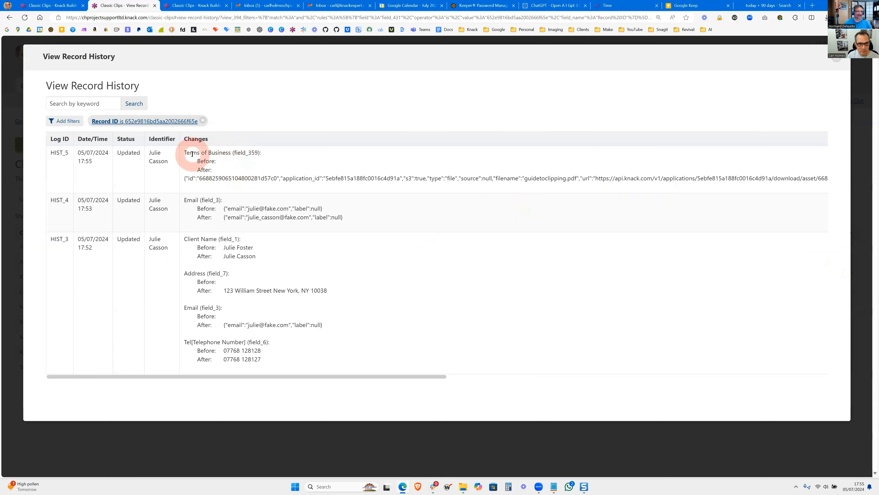
pyautogui.moveTo(184, 156); pyautogui.dragTo(231, 152)
pyautogui.press('Escape')
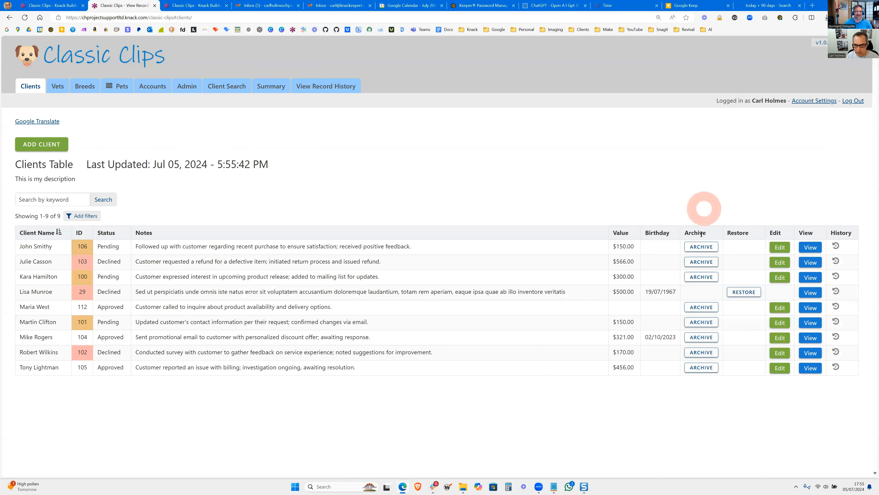
pyautogui.click(779, 268)
pyautogui.moveTo(567, 217); pyautogui.dragTo(441, 218)
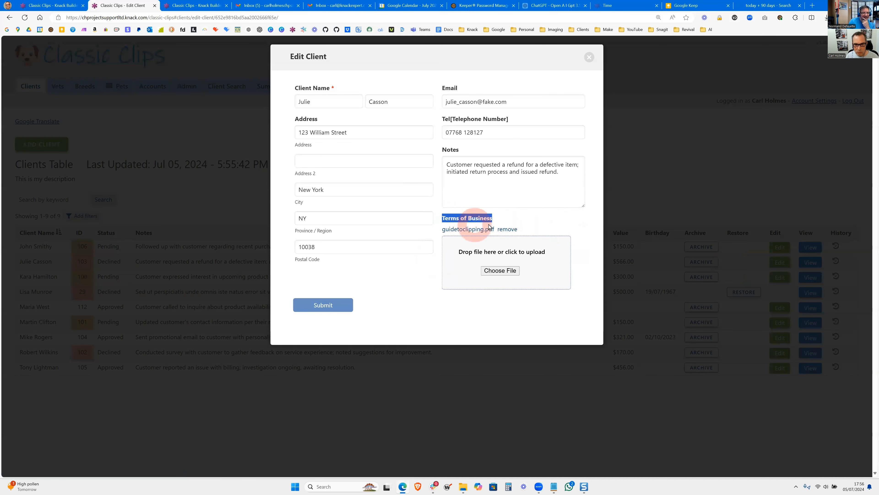
pyautogui.click(620, 192)
# Reopen the second client's record history and examine the file details and URL logged for the Terms of Business change.
pyautogui.click(836, 263)
pyautogui.click(462, 182)
pyautogui.click(295, 167)
pyautogui.moveTo(201, 178); pyautogui.dragTo(822, 179)
pyautogui.doubleClick(696, 180)
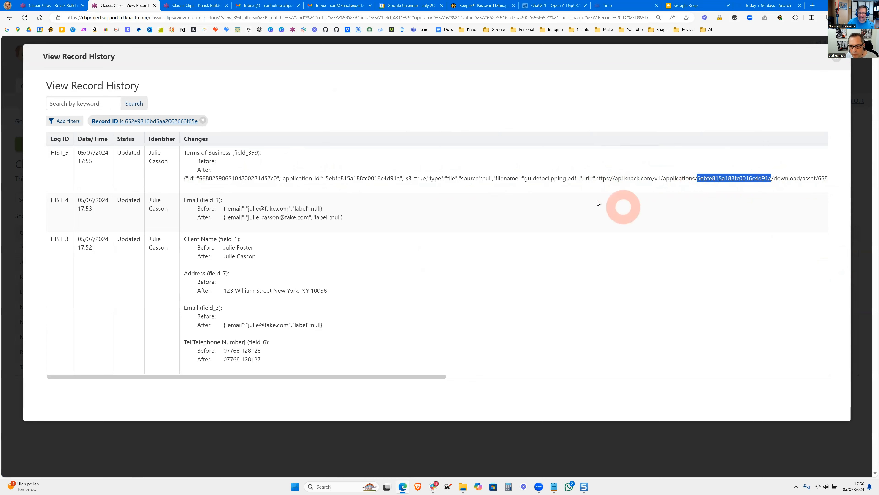
# Copy the full guidetoclipping.pdf URL from the HIST_5 change and open it in a new browser tab.
pyautogui.click(614, 177)
pyautogui.moveTo(614, 177); pyautogui.dragTo(631, 176)
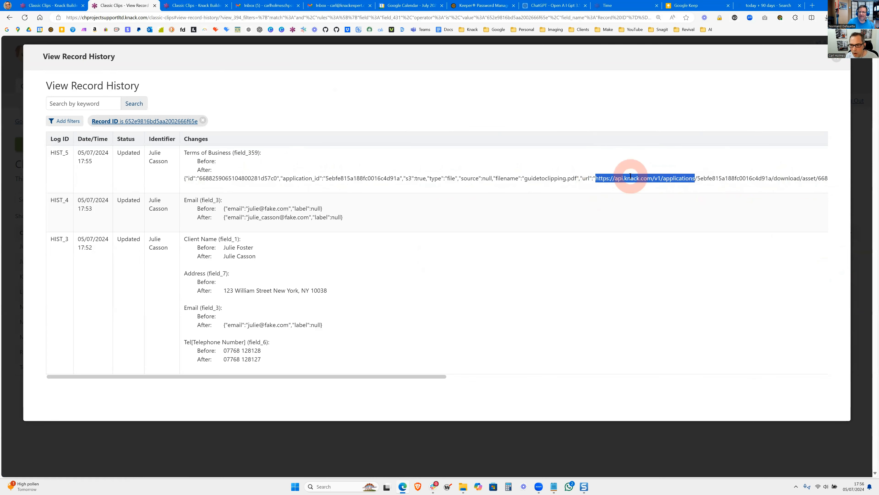
pyautogui.moveTo(630, 177); pyautogui.dragTo(630, 176)
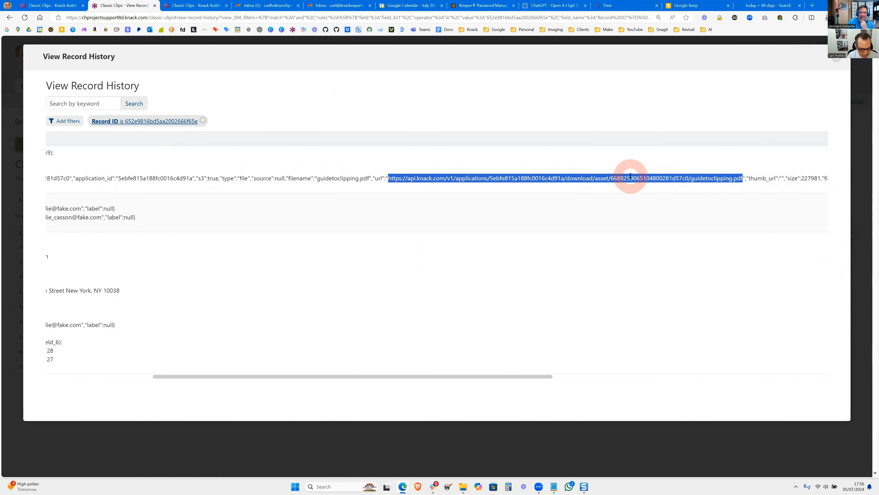
pyautogui.click(812, 6)
pyautogui.hotkey('ctrl', 'v')
pyautogui.press('Return')
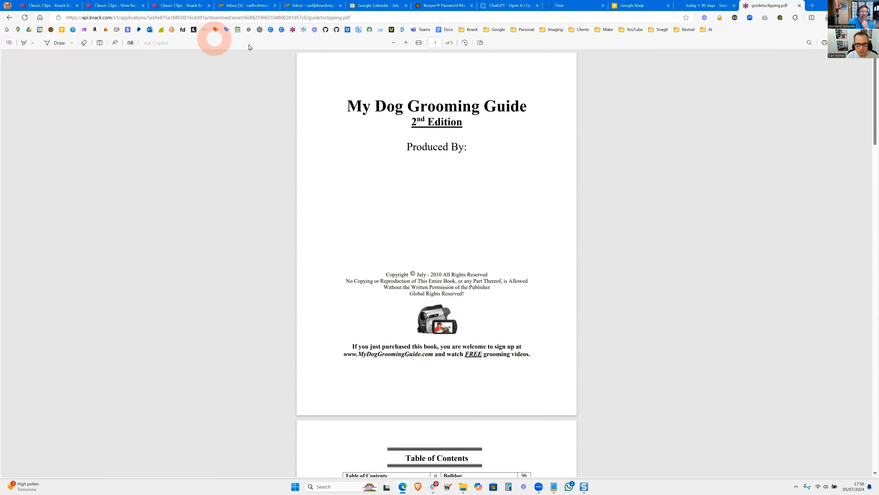
# Close the PDF tab, review the full Terms of Business file data logged in HIST_5, and close the record history.
pyautogui.click(799, 6)
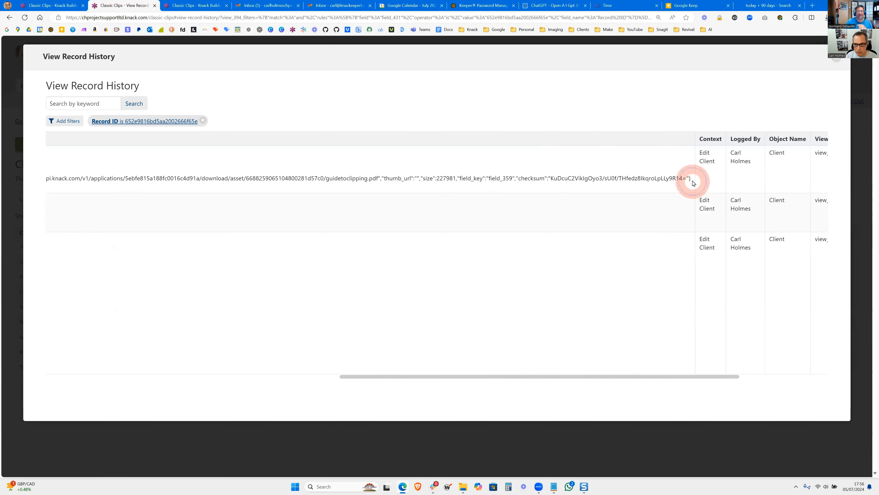
pyautogui.moveTo(694, 183); pyautogui.dragTo(63, 179)
pyautogui.moveTo(347, 376); pyautogui.dragTo(300, 376)
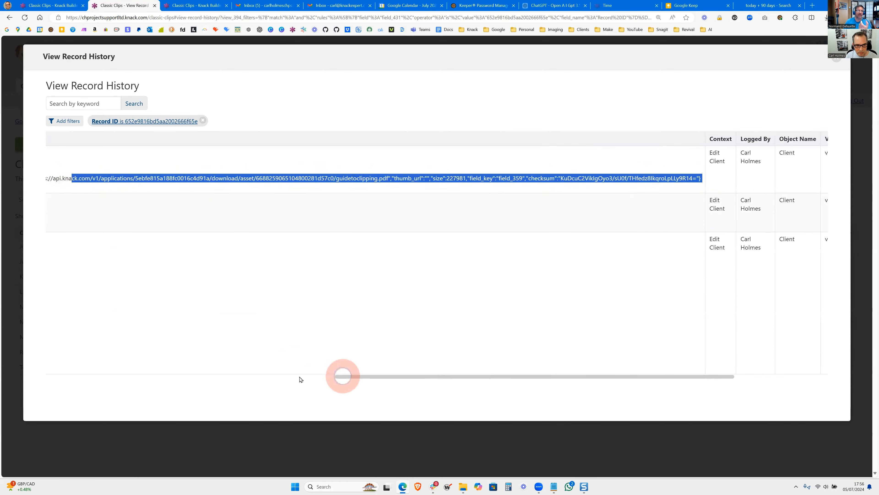
pyautogui.moveTo(300, 377); pyautogui.dragTo(52, 377)
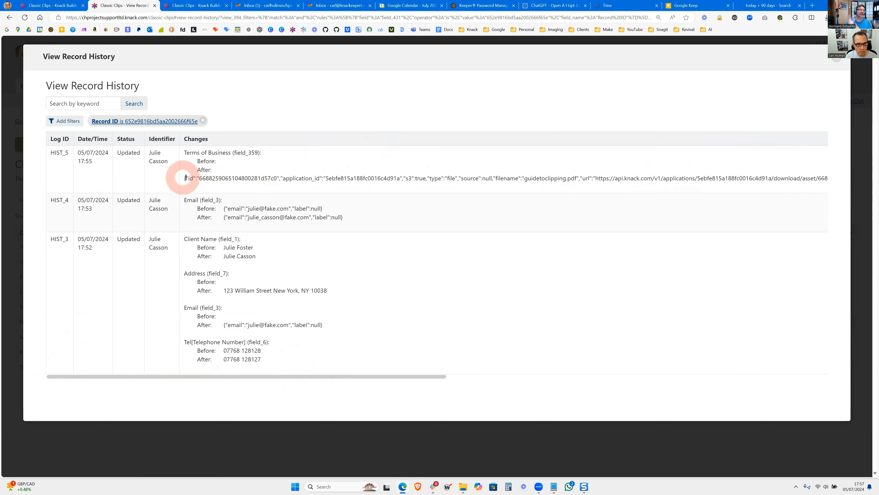
pyautogui.moveTo(182, 178); pyautogui.dragTo(236, 178)
pyautogui.click(239, 179)
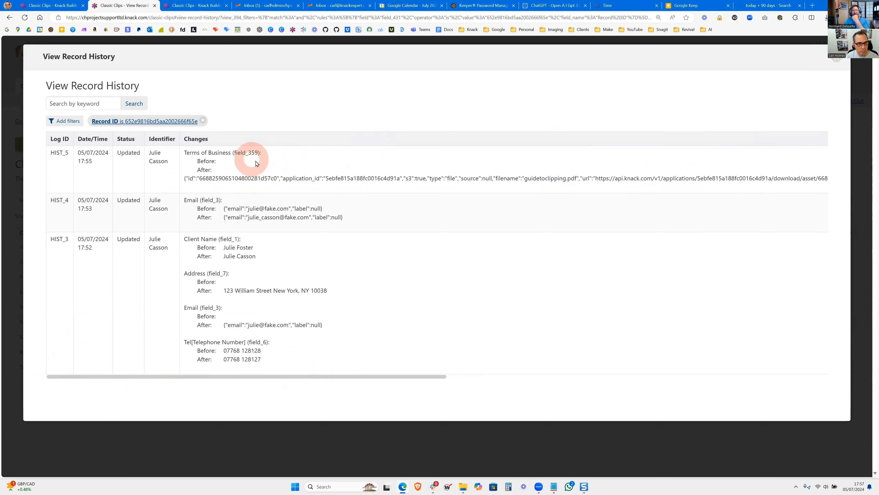
pyautogui.click(834, 61)
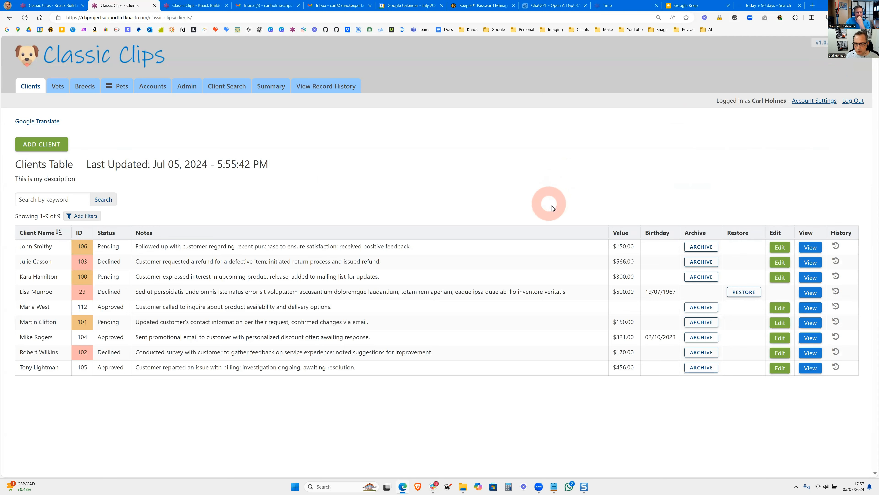
# View the first client's record history, close it, and look through all columns of the second client's record history.
pyautogui.click(836, 246)
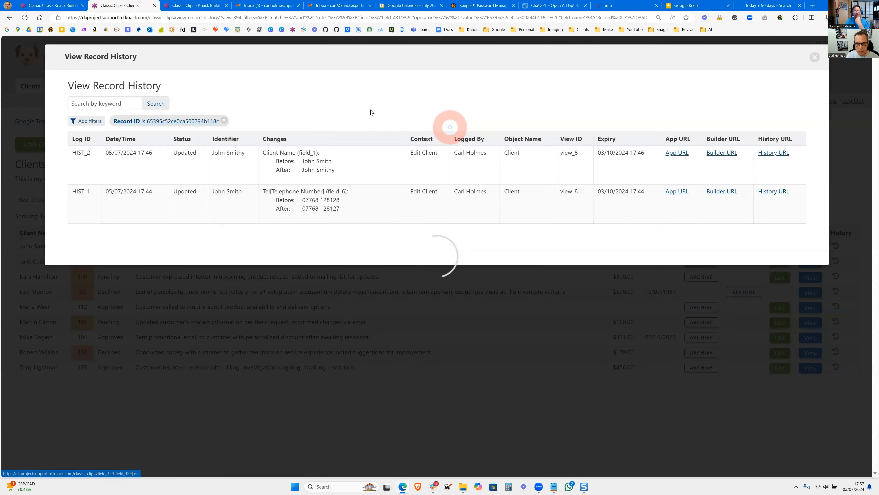
pyautogui.click(767, 275)
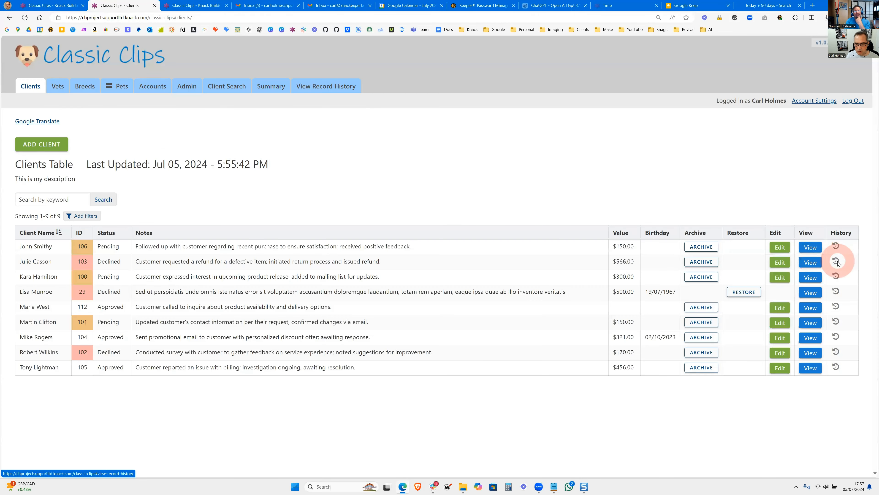
pyautogui.click(836, 261)
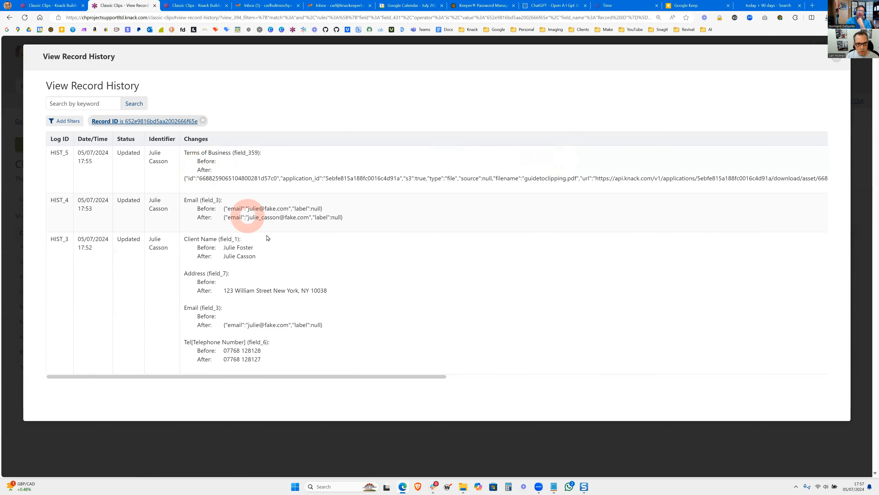
pyautogui.hscroll(10, 428, 288)
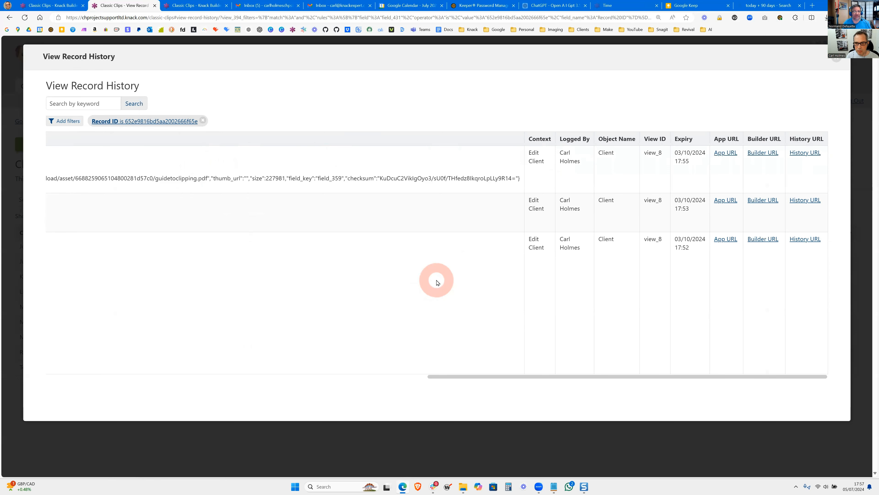
pyautogui.hscroll(-10, 435, 282)
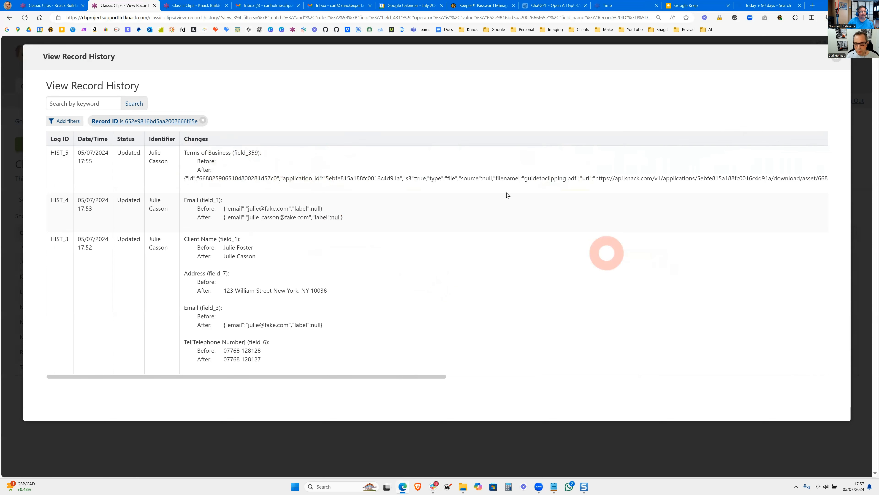
# Examine the id, application_id and type details in the Terms of Business change logged in HIST_5.
pyautogui.moveTo(199, 178); pyautogui.dragTo(408, 179)
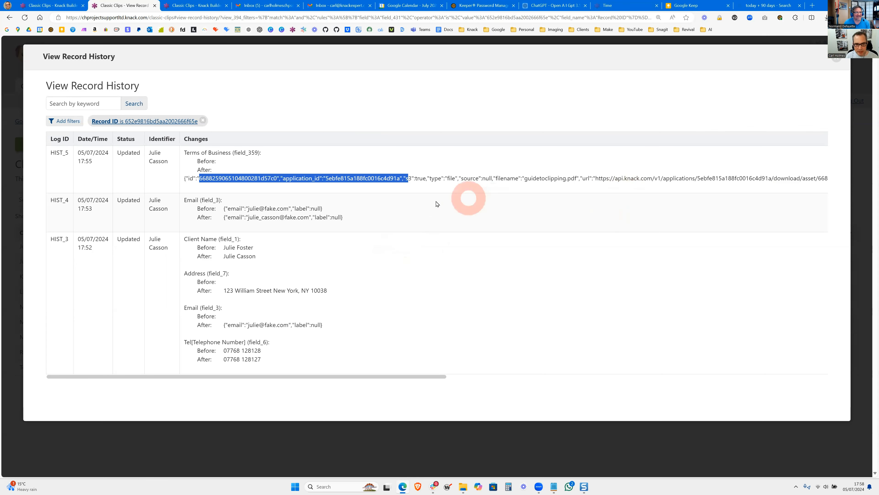
pyautogui.hscroll(10, 438, 203)
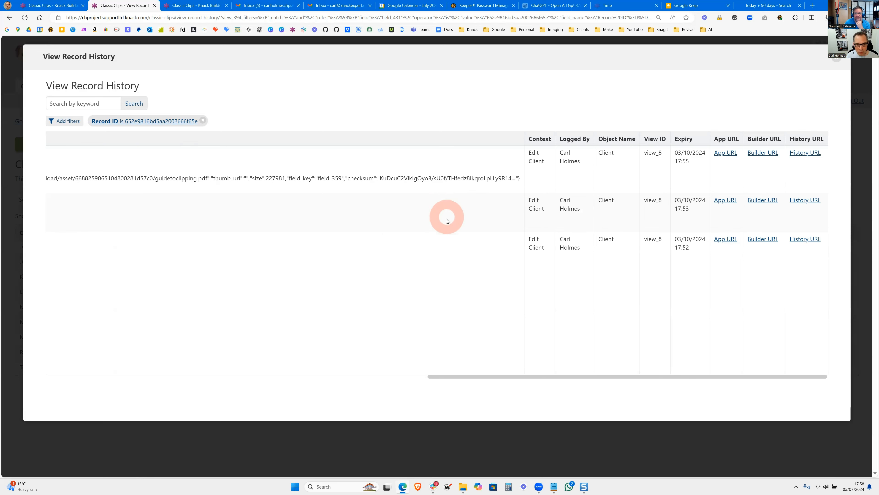
pyautogui.hscroll(-1, 375, 303)
pyautogui.hscroll(-15, 370, 300)
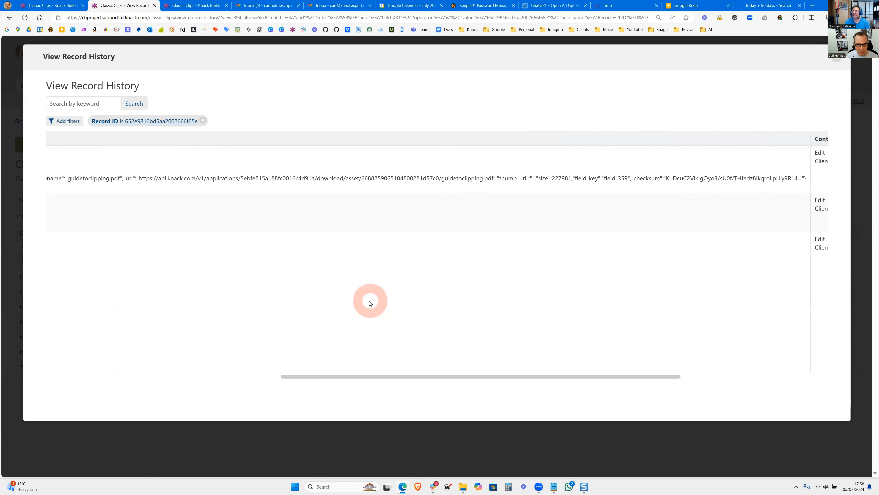
pyautogui.click(336, 175)
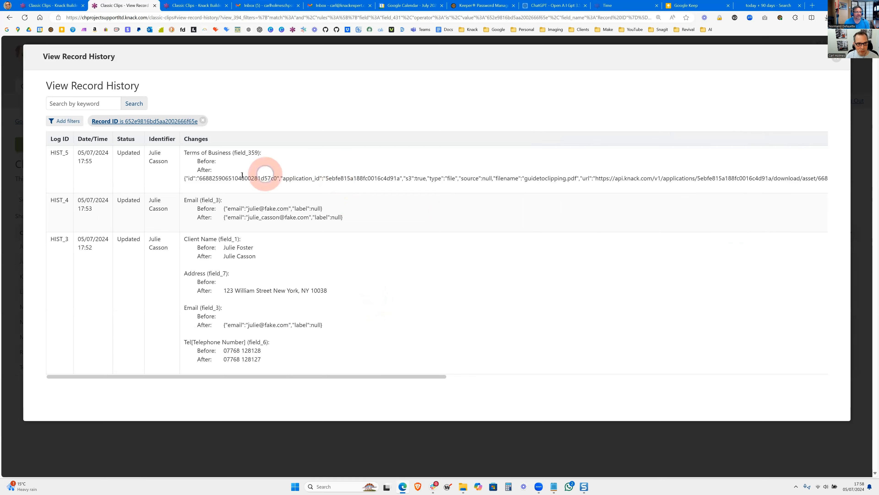
pyautogui.moveTo(186, 177); pyautogui.dragTo(446, 176)
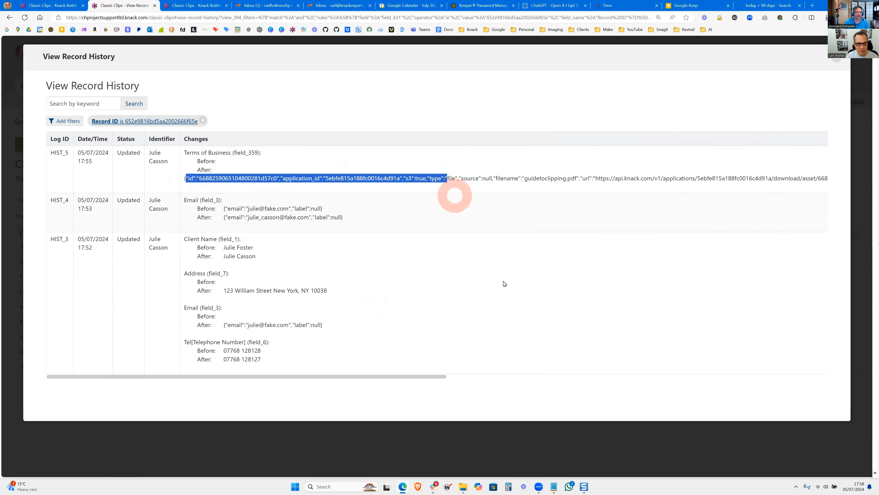
# Review the email change in HIST_4 and the multiple field changes in HIST_3, closing the record history.
pyautogui.click(346, 262)
pyautogui.moveTo(184, 200); pyautogui.dragTo(354, 221)
pyautogui.click(277, 248)
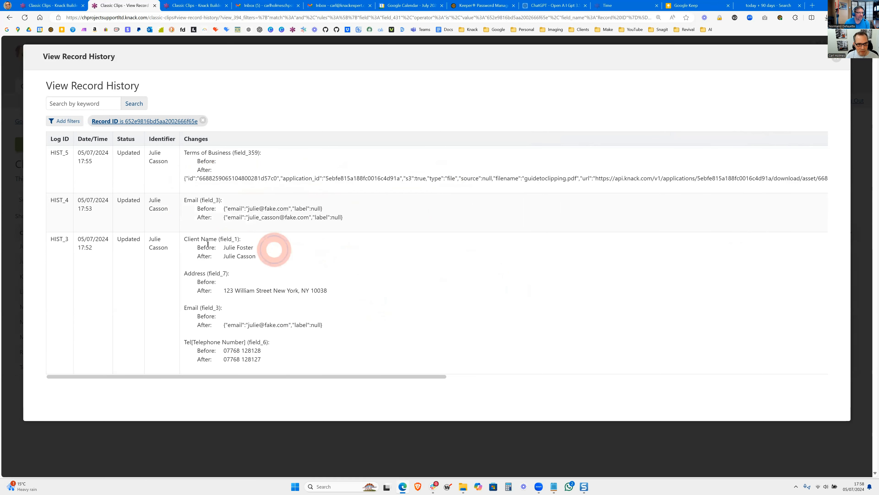
pyautogui.doubleClick(197, 240)
pyautogui.moveTo(219, 257); pyautogui.dragTo(361, 351)
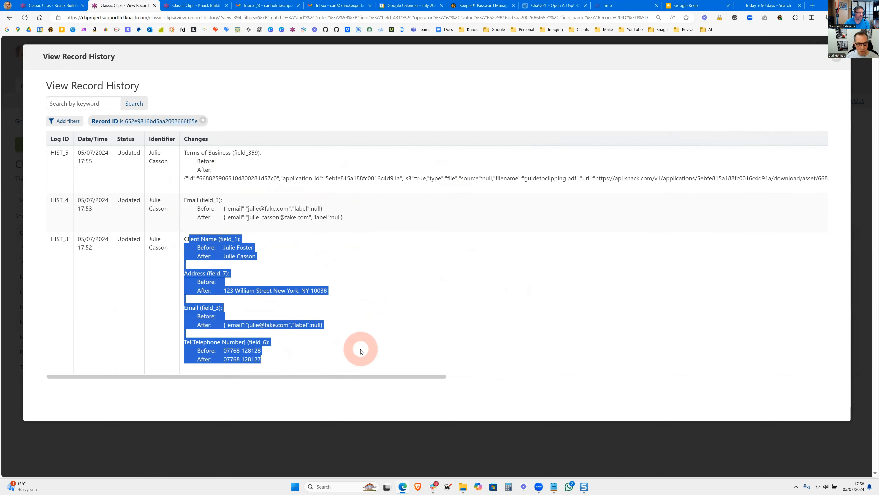
pyautogui.click(836, 62)
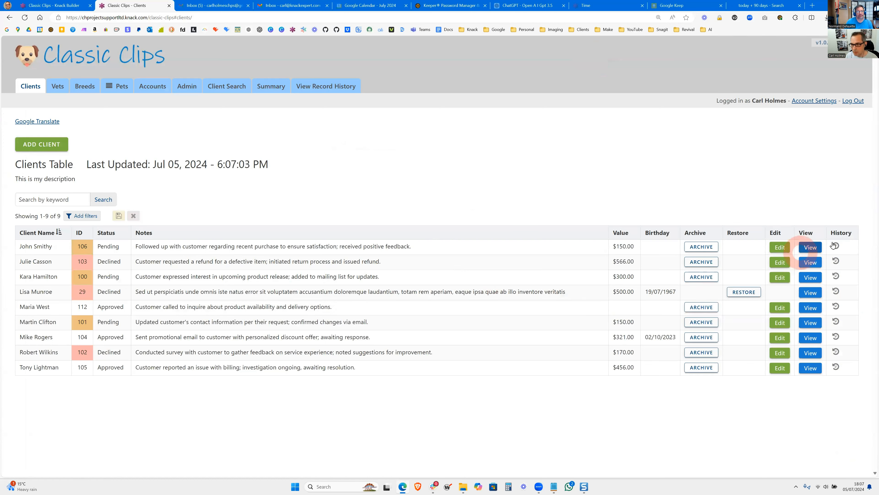
# Check the View column's width and alignment properties in the builder's Clients Table against the History column in the live app.
pyautogui.moveTo(832, 233); pyautogui.dragTo(850, 231)
pyautogui.click(69, 6)
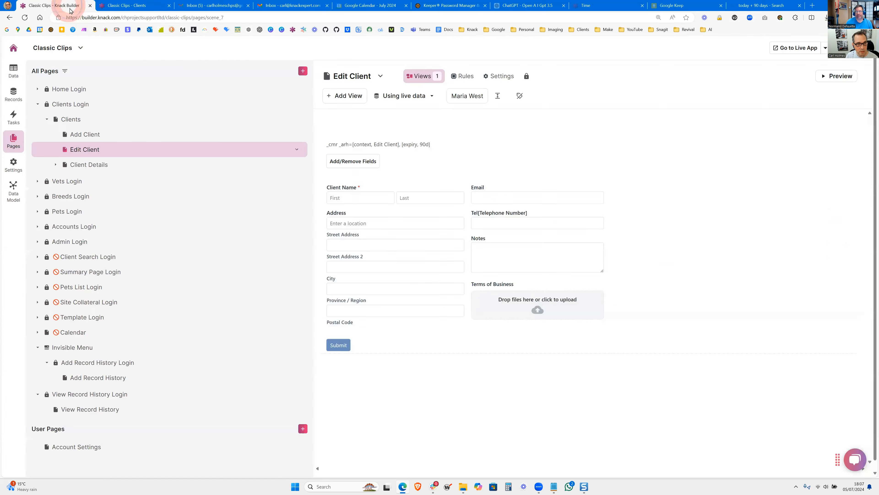
pyautogui.click(69, 119)
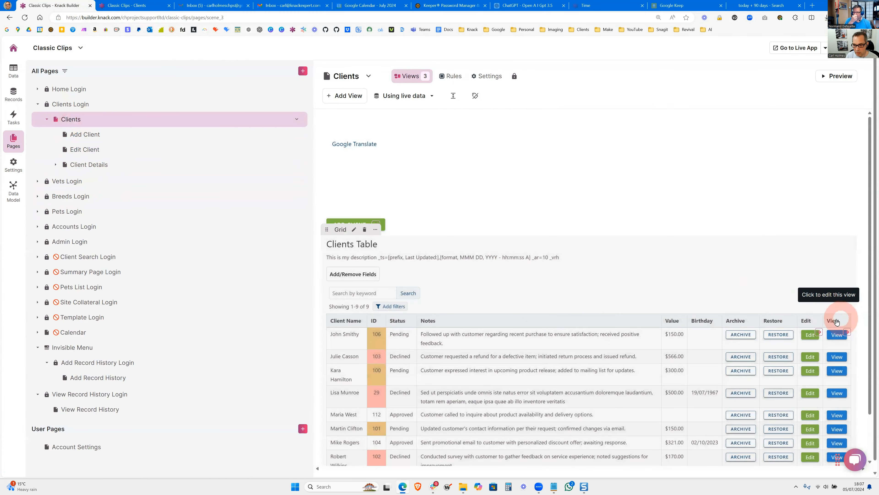
pyautogui.click(837, 322)
pyautogui.click(833, 270)
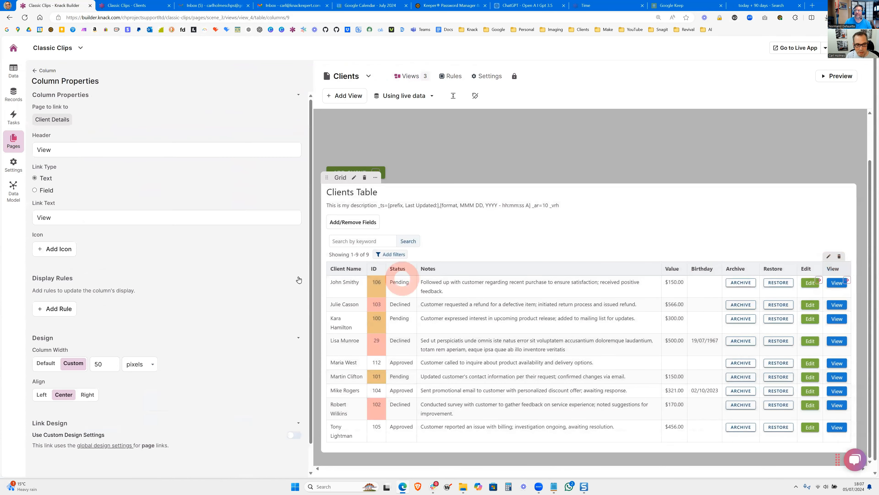
pyautogui.scroll(-1, 166, 334)
pyautogui.click(63, 368)
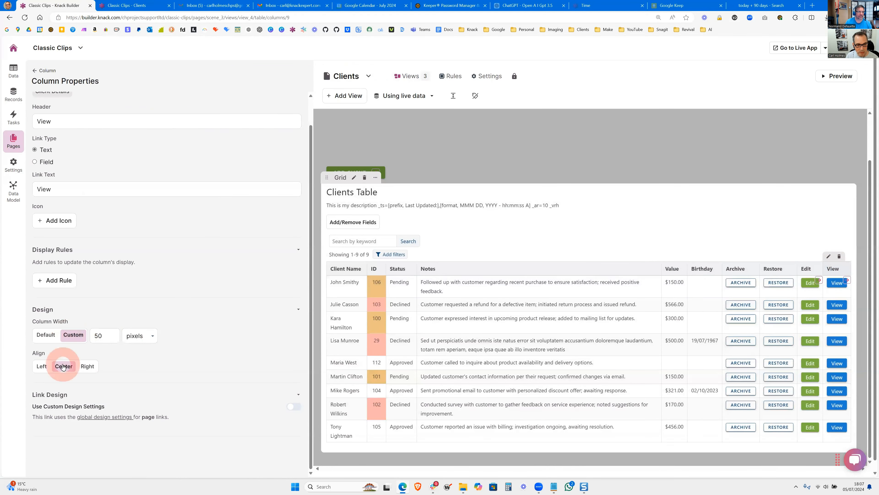
pyautogui.click(111, 6)
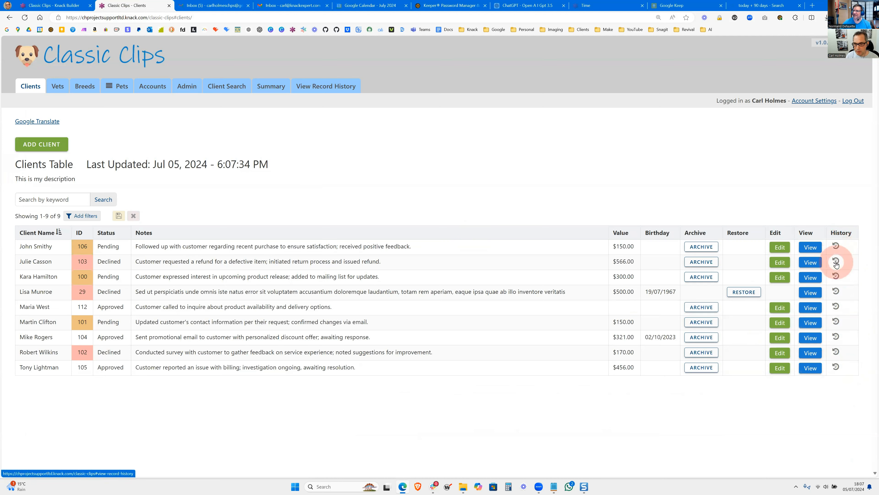
# Browse the available icon names through a temporary Display Icon rule on the Clients Table's Status column, discarding the unsaved rule.
pyautogui.click(57, 5)
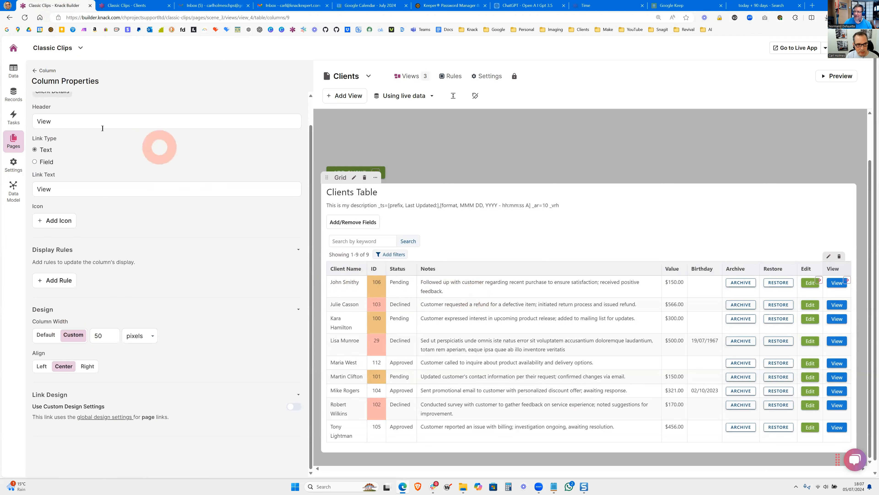
pyautogui.click(14, 139)
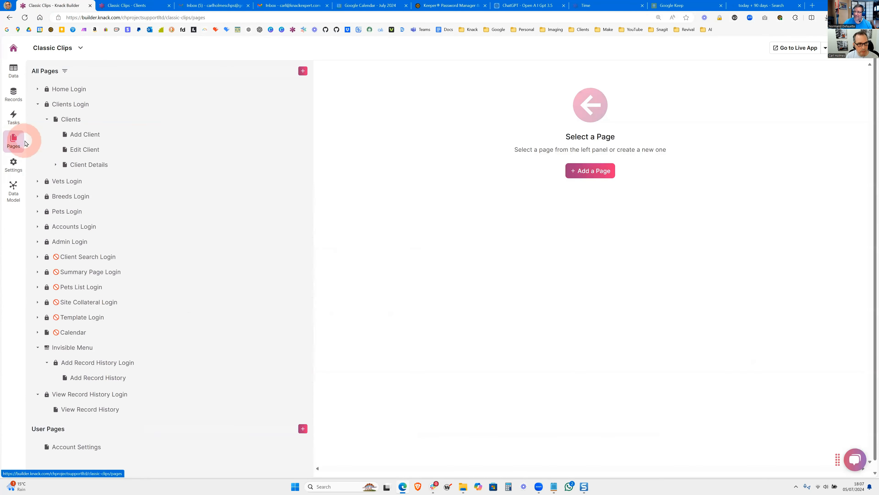
pyautogui.click(82, 124)
pyautogui.click(397, 260)
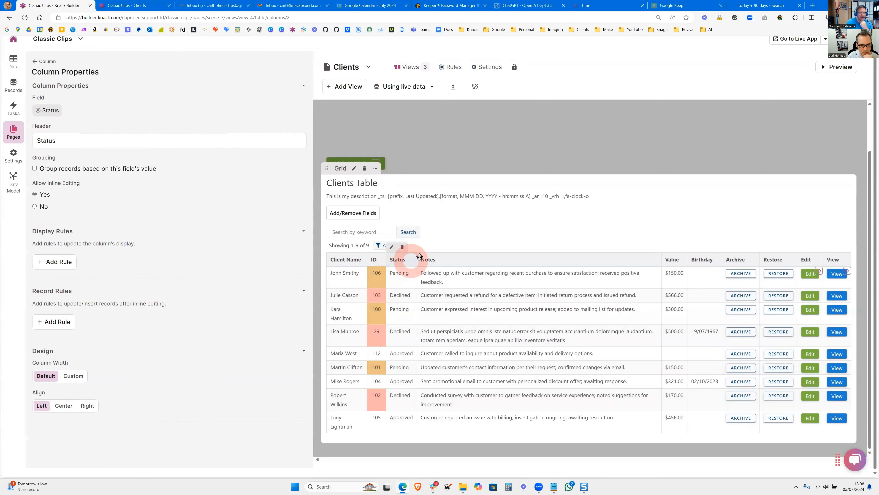
pyautogui.click(44, 262)
pyautogui.click(83, 343)
pyautogui.click(83, 375)
pyautogui.click(139, 342)
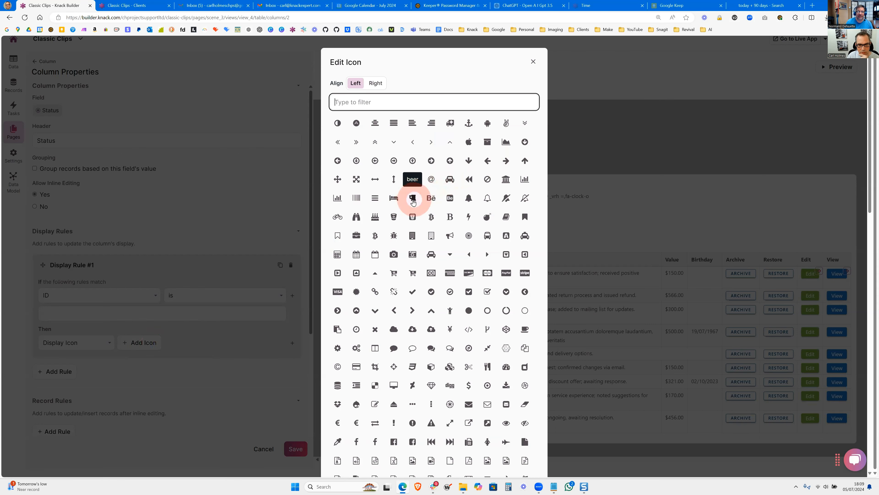
pyautogui.click(532, 62)
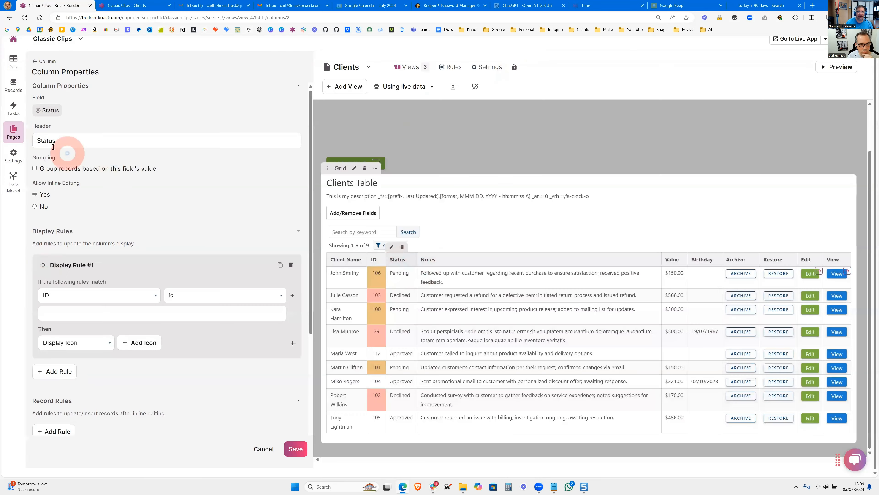
pyautogui.click(13, 132)
pyautogui.click(406, 102)
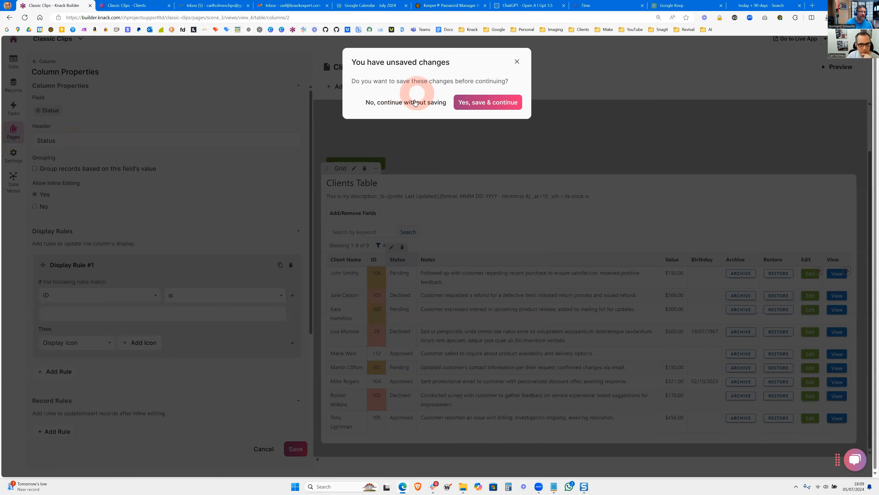
# Set the _vrh keyword's icon to fa-beer in the Clients Table's description and save the grid settings.
pyautogui.click(70, 110)
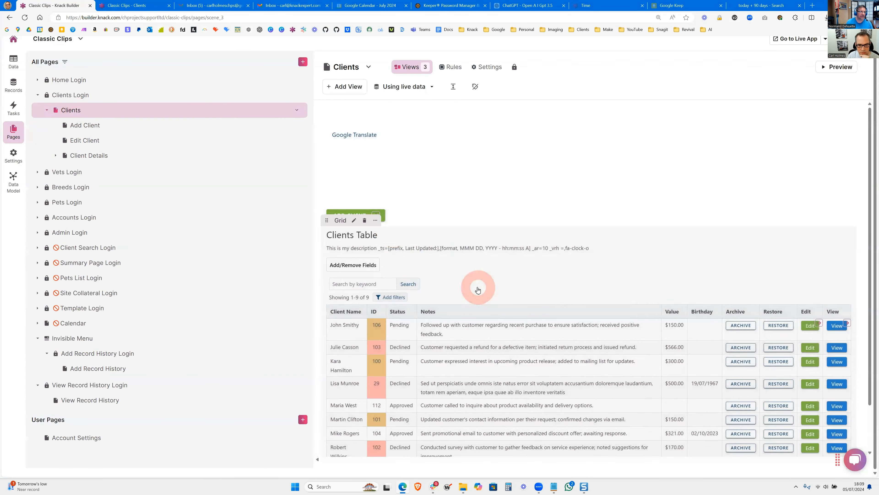
pyautogui.click(465, 287)
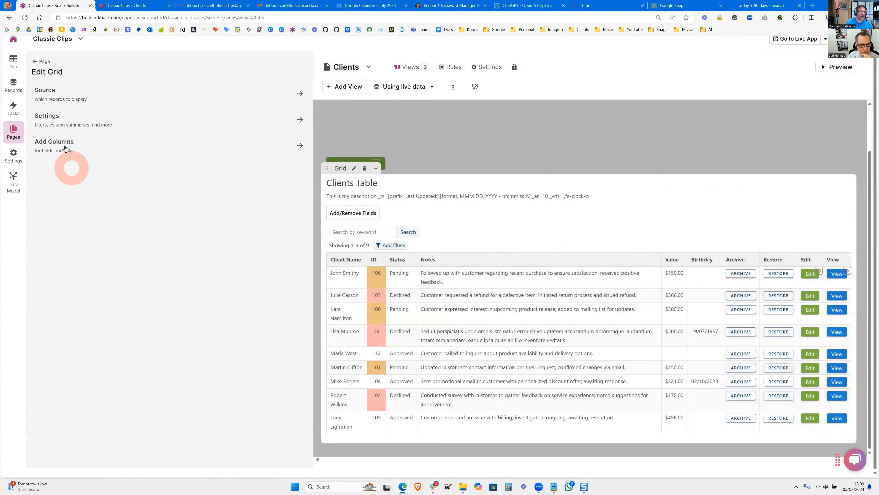
pyautogui.click(70, 122)
pyautogui.scroll(-5, 90, 312)
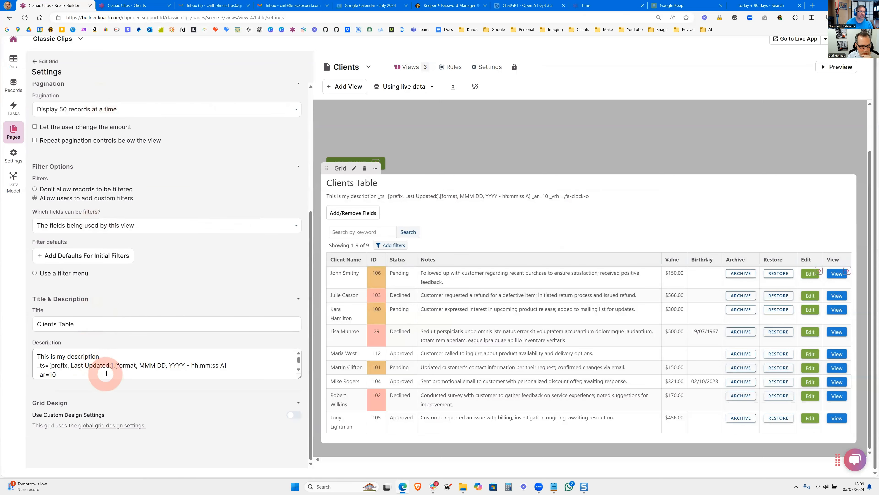
pyautogui.moveTo(297, 377); pyautogui.dragTo(306, 426)
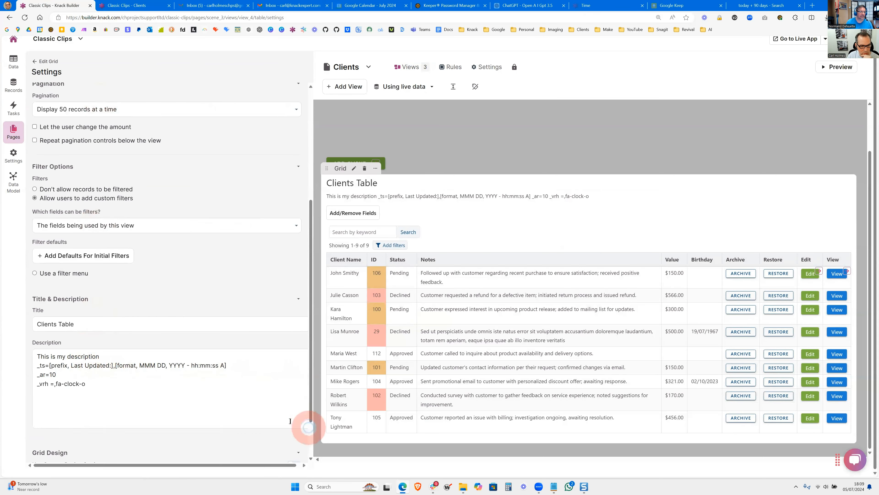
pyautogui.moveTo(65, 384); pyautogui.dragTo(98, 383)
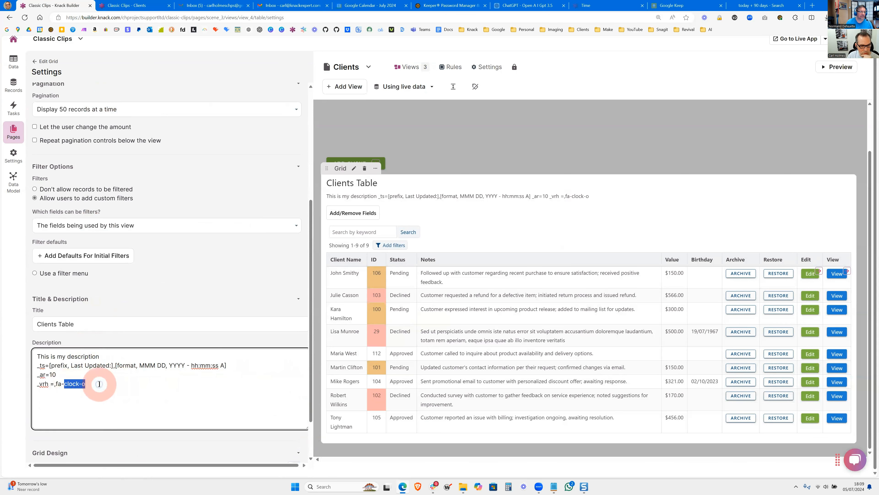
pyautogui.write('beer')
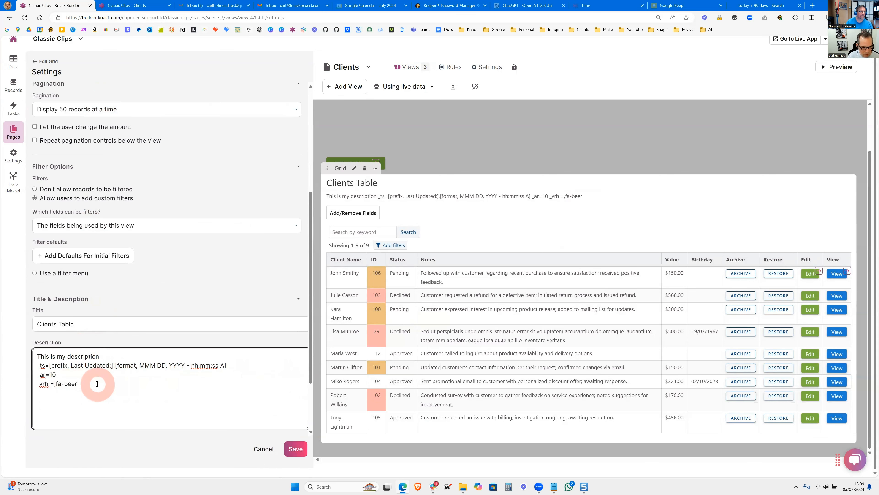
pyautogui.click(294, 449)
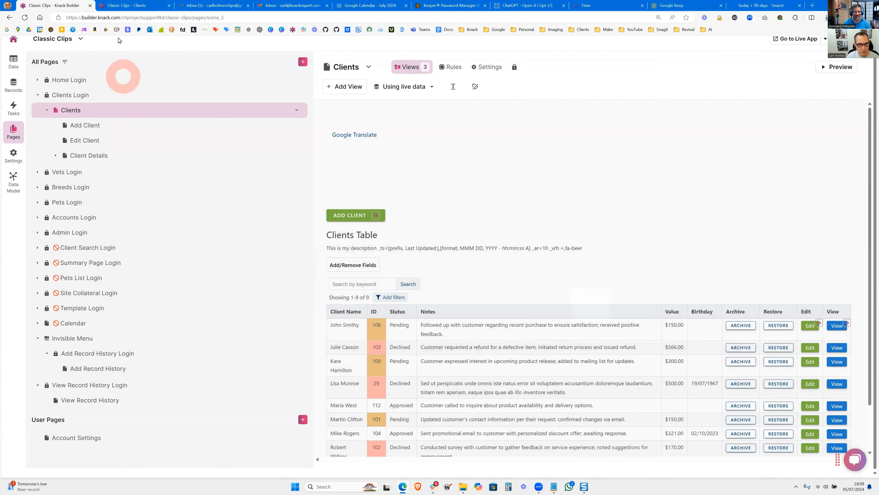
# Reload the Clients page in the live app and test the first client's history link, closing the record history.
pyautogui.click(118, 5)
pyautogui.click(26, 17)
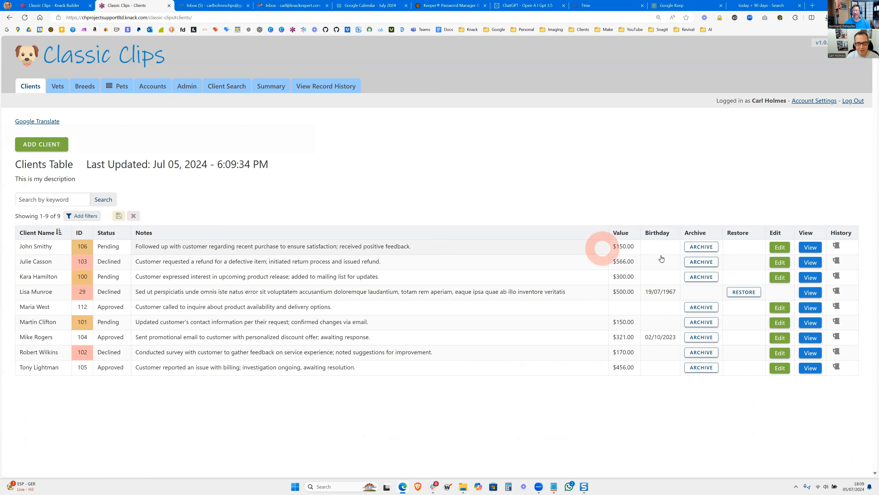
pyautogui.click(836, 247)
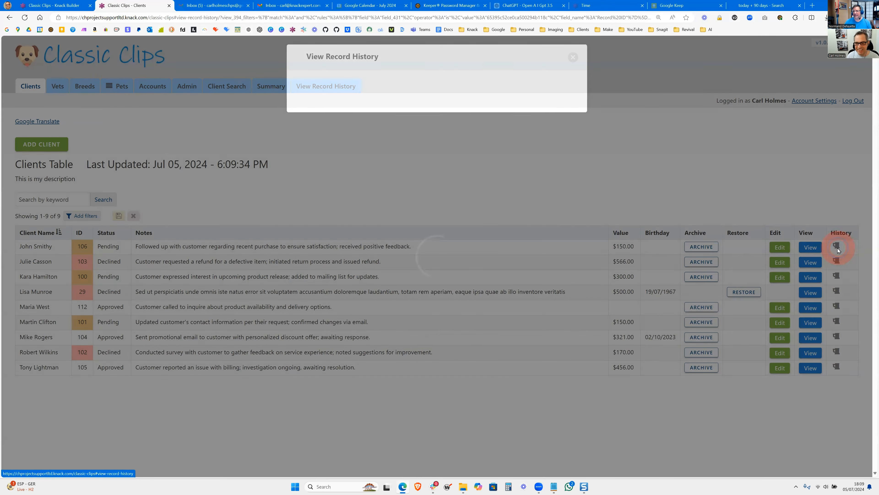
pyautogui.click(815, 56)
# Browse the icon library in the builder through a new Display Icon rule on the Clients Table's Status column, closing the icon picker.
pyautogui.click(64, 7)
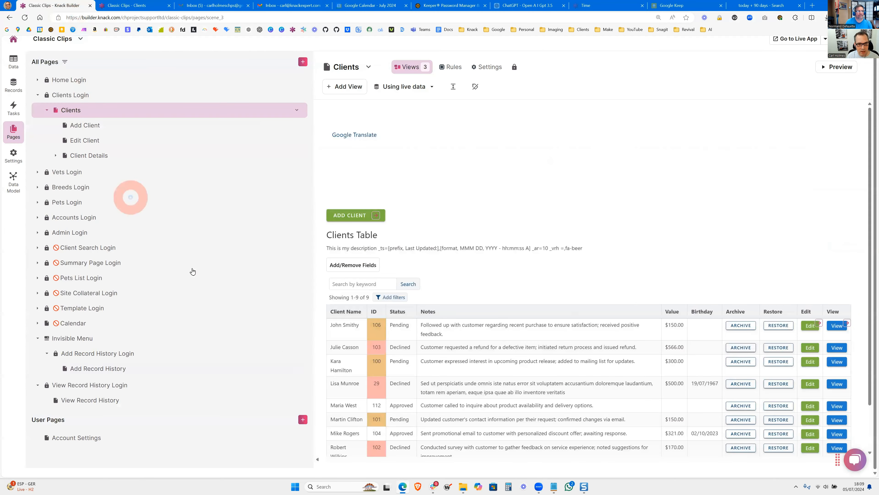
pyautogui.click(378, 286)
pyautogui.click(399, 296)
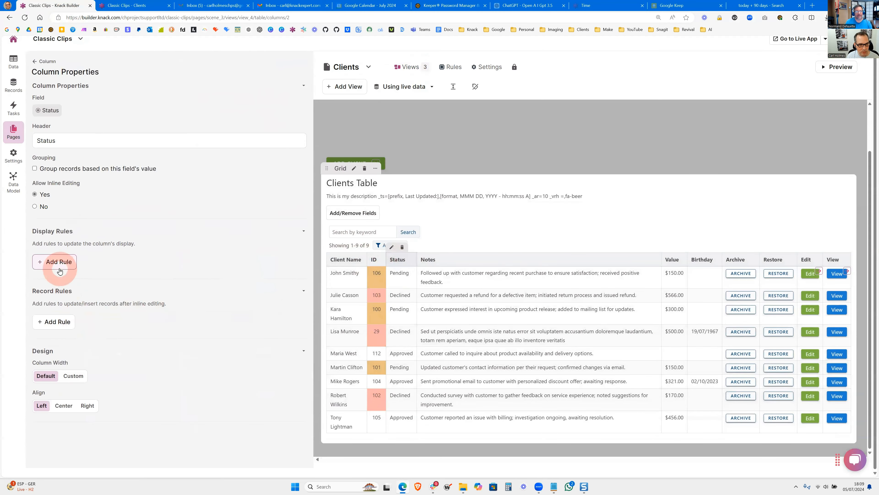
pyautogui.click(58, 261)
pyautogui.click(79, 342)
pyautogui.click(73, 376)
pyautogui.click(140, 342)
pyautogui.scroll(-10, 448, 173)
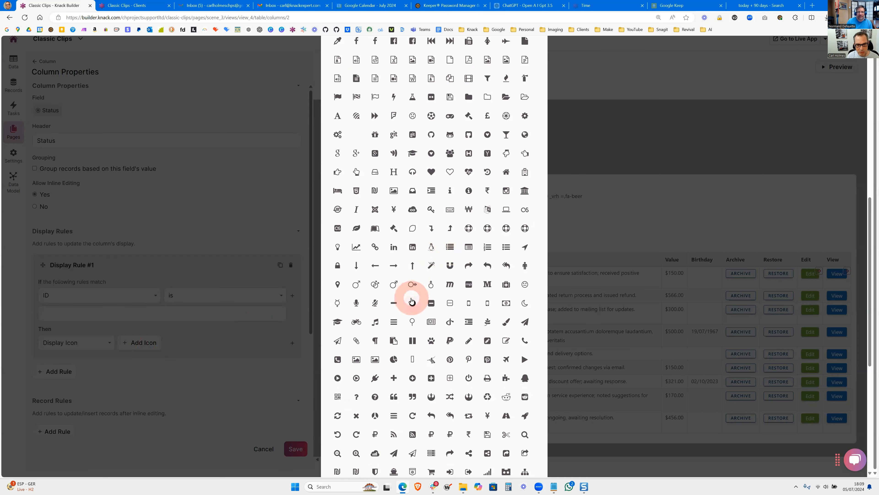
pyautogui.scroll(10, 231, 184)
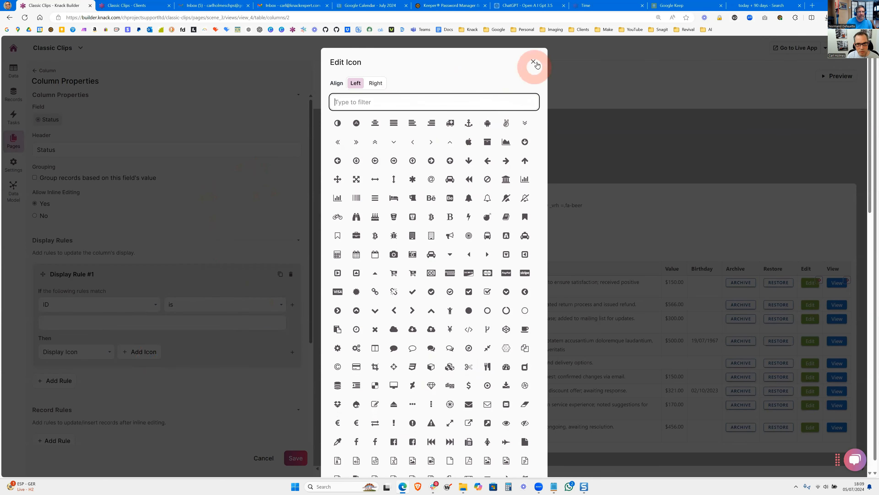
pyautogui.click(533, 61)
# Open the record history from the first client's row in the live app and review the logged field changes.
pyautogui.click(128, 5)
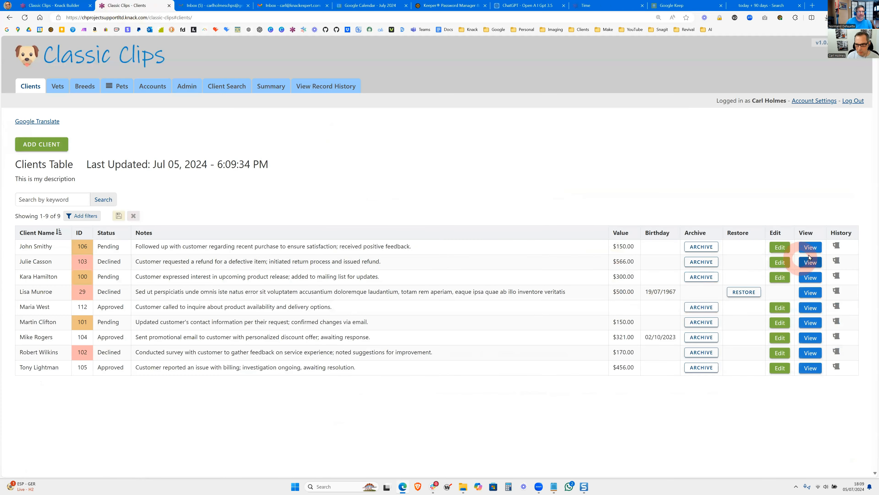
pyautogui.click(837, 246)
pyautogui.click(348, 210)
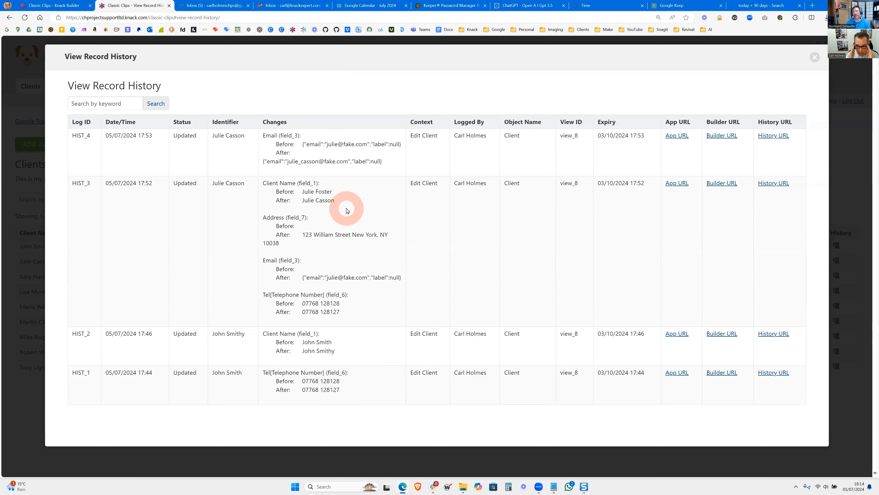